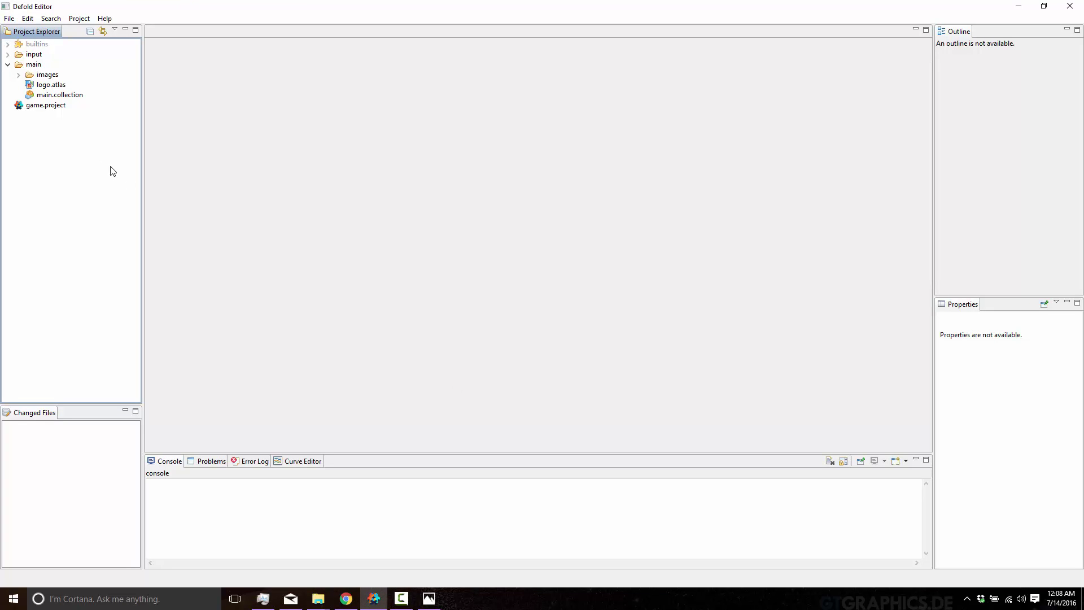
Open main.collection and select the logo sprite in the scene
{"action": "double_click", "coordinate": [60, 95]}
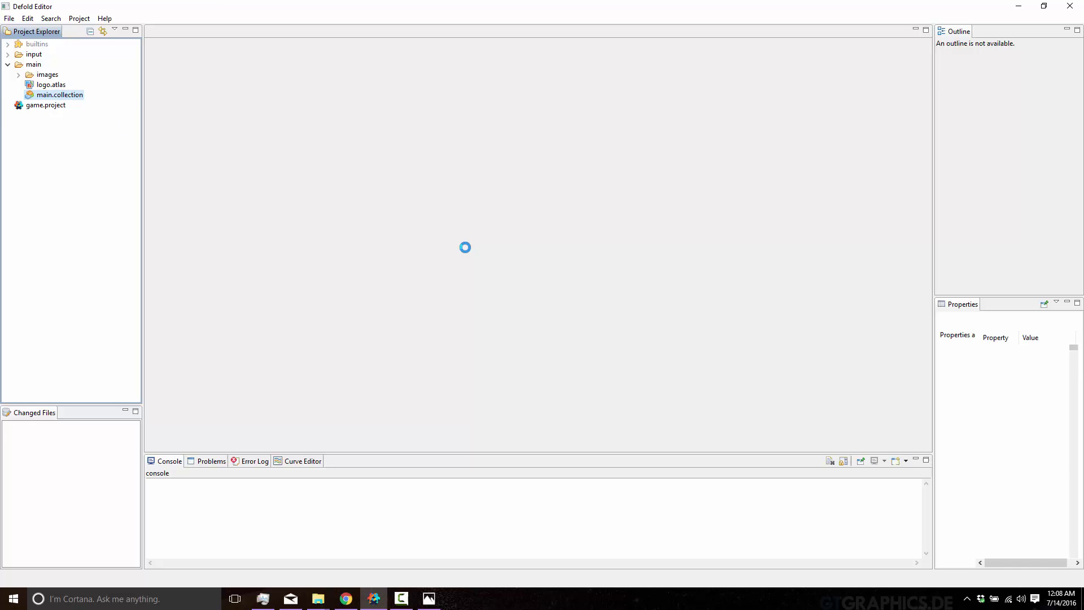
{"action": "scroll", "coordinate": [578, 270], "scroll_direction": "down", "scroll_amount": 10}
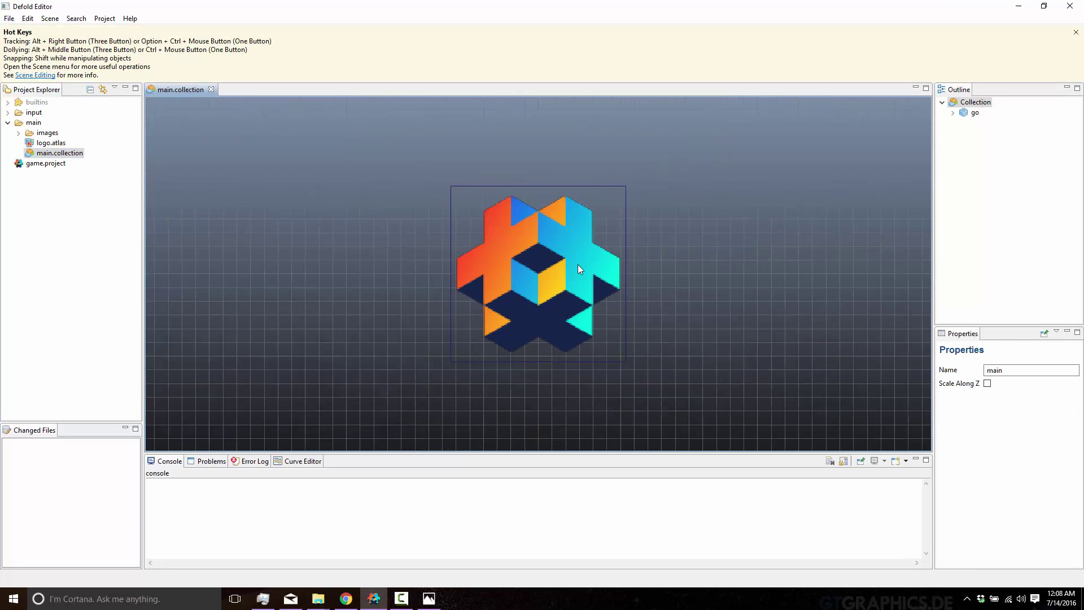
{"action": "scroll", "coordinate": [579, 269], "scroll_direction": "down", "scroll_amount": 4}
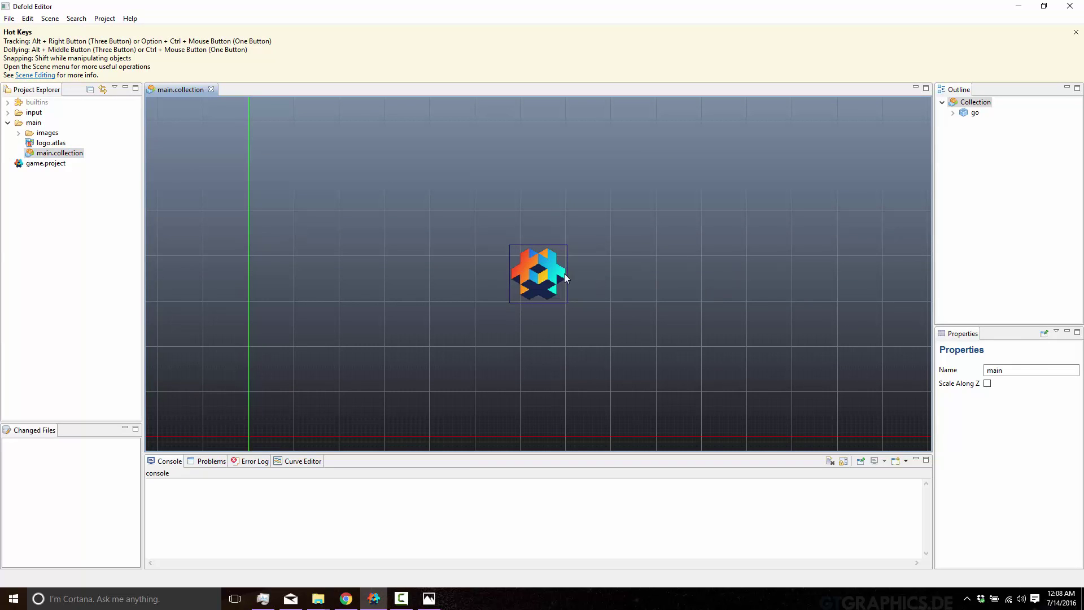
{"action": "left_click", "coordinate": [546, 272]}
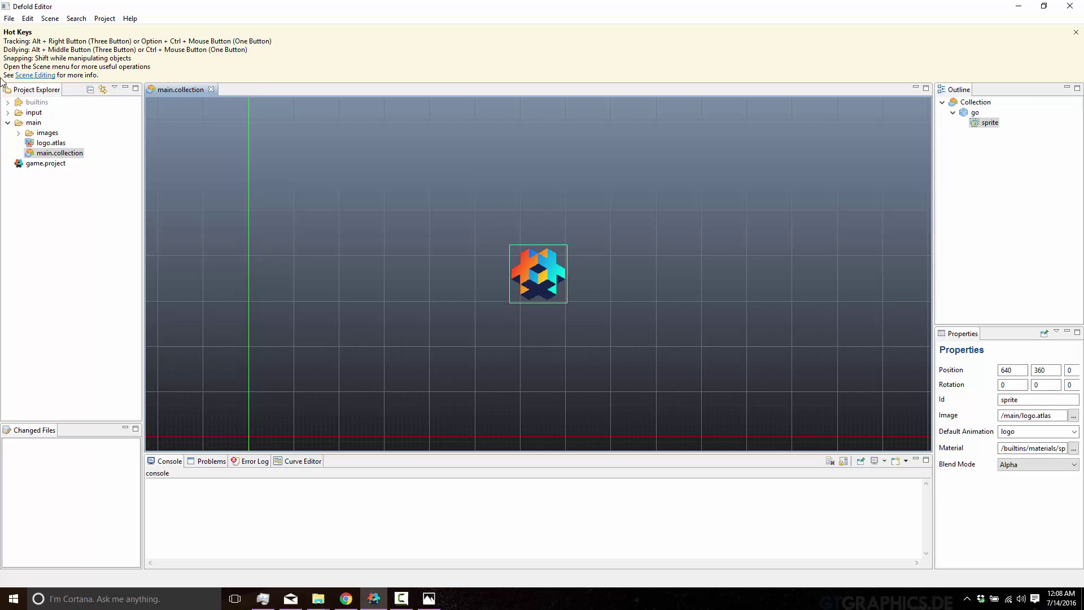
Expand the images folder to show logo.png, and delete logo.atlas from the main folder
{"action": "left_click", "coordinate": [19, 133]}
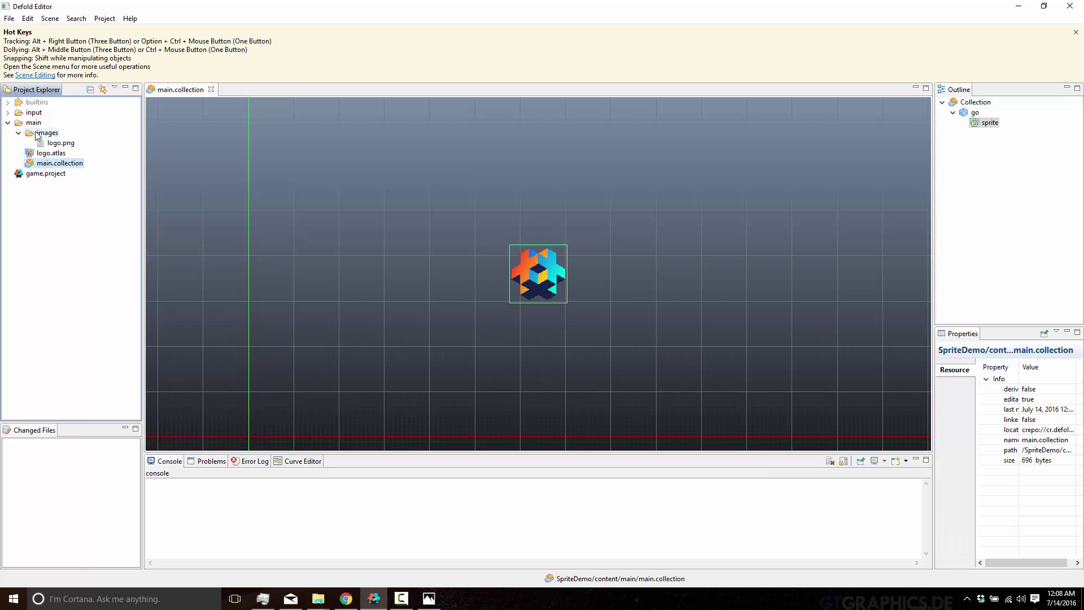
{"action": "left_click", "coordinate": [47, 132]}
{"action": "left_click", "coordinate": [60, 143]}
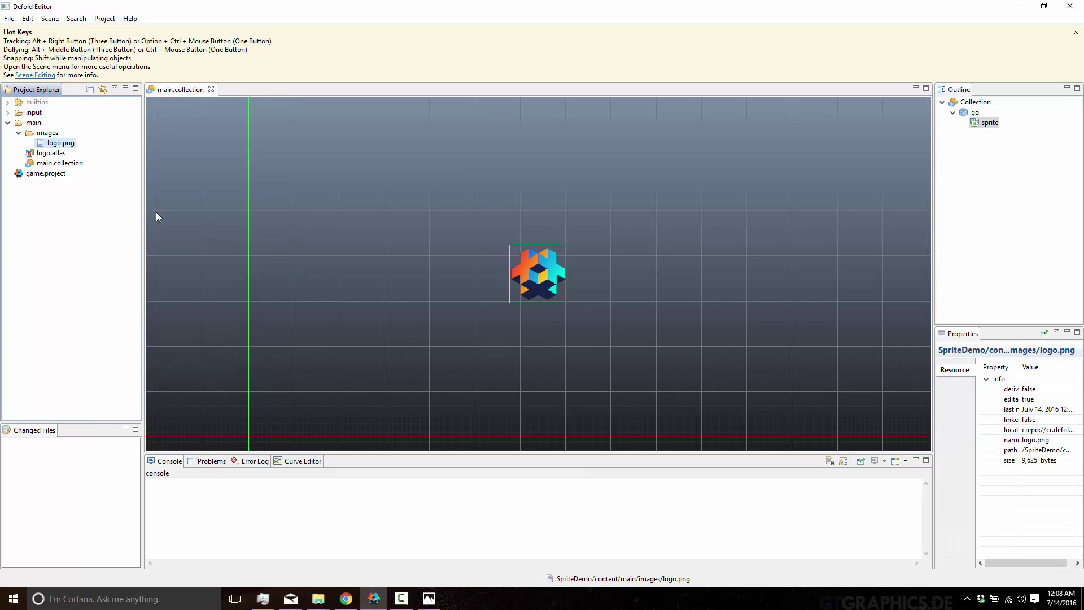
{"action": "left_click", "coordinate": [40, 156]}
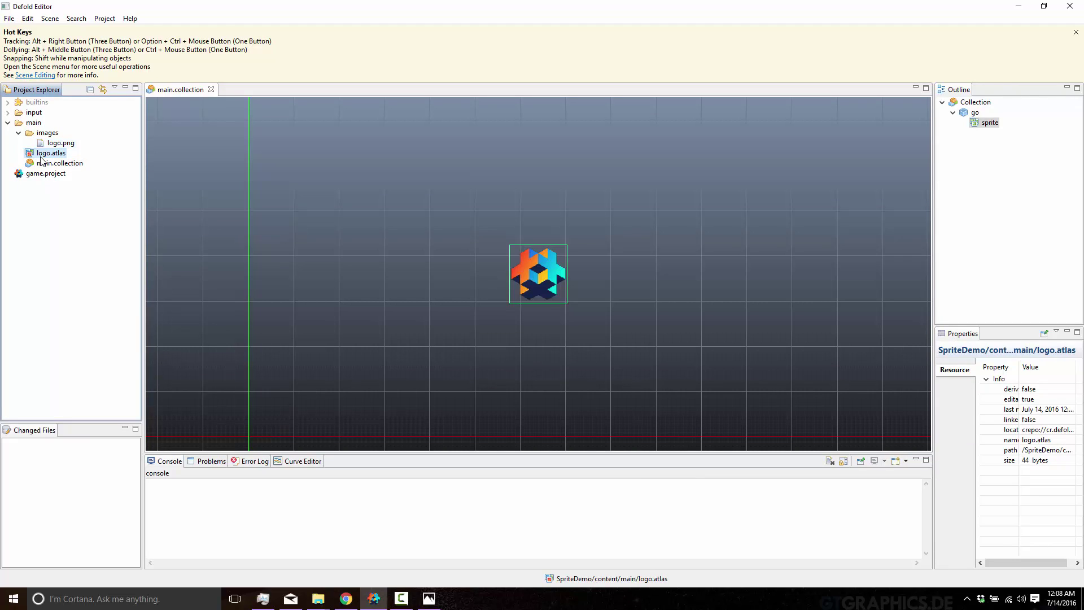
{"action": "right_click", "coordinate": [41, 160]}
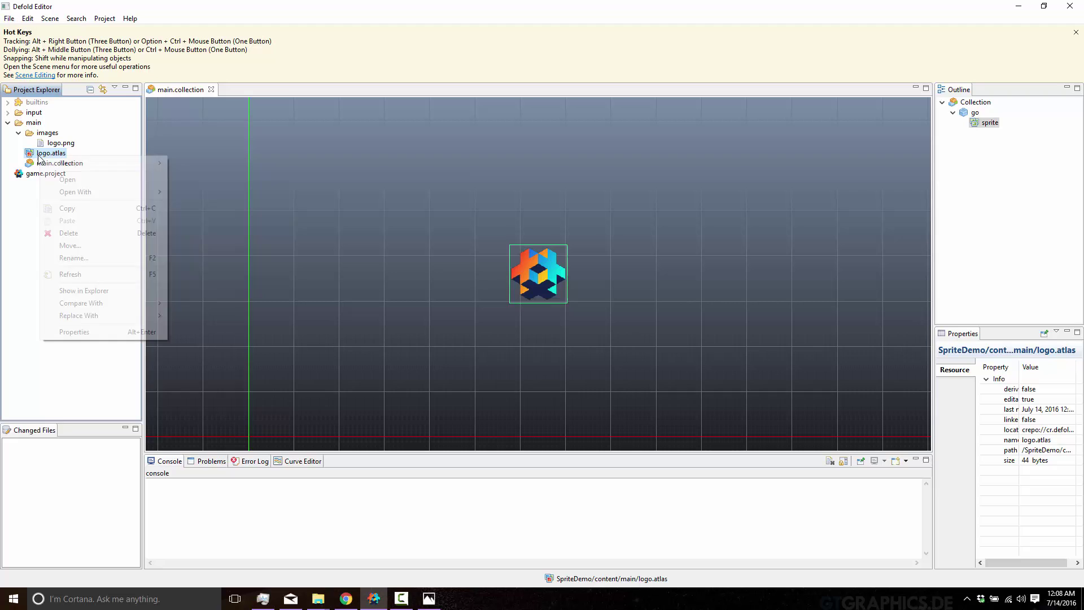
{"action": "left_click", "coordinate": [69, 233]}
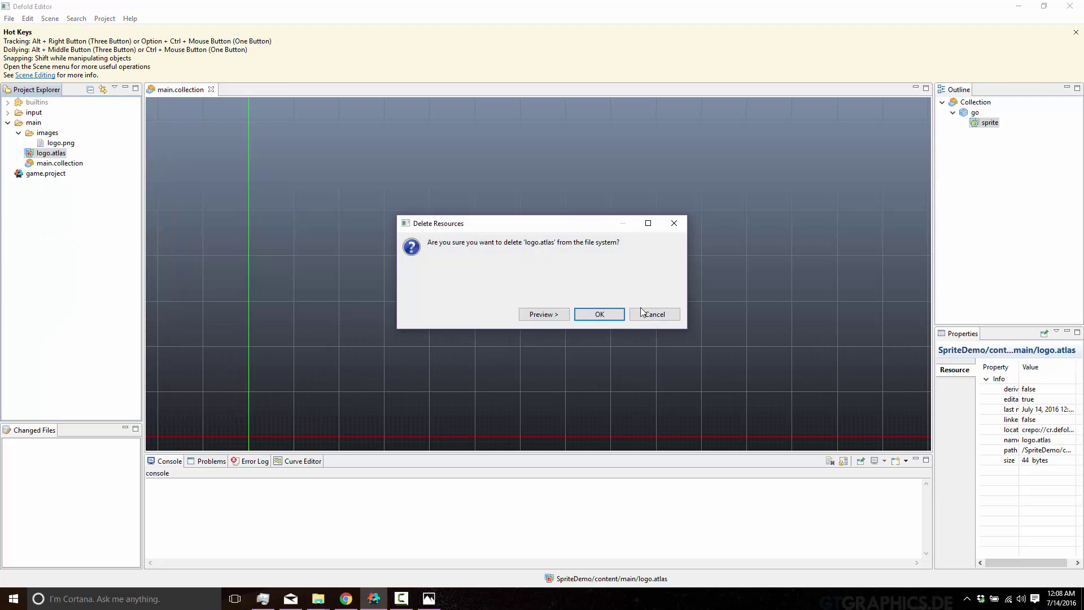
{"action": "left_click", "coordinate": [606, 313]}
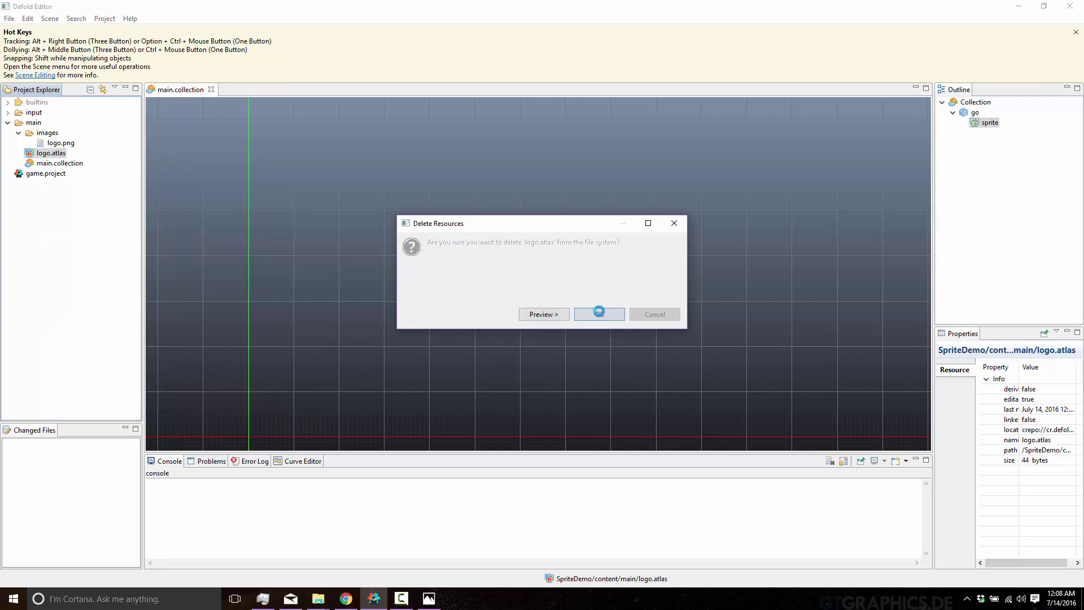
Delete logo.png from the main/images folder
{"action": "left_click", "coordinate": [59, 144]}
{"action": "right_click", "coordinate": [58, 146]}
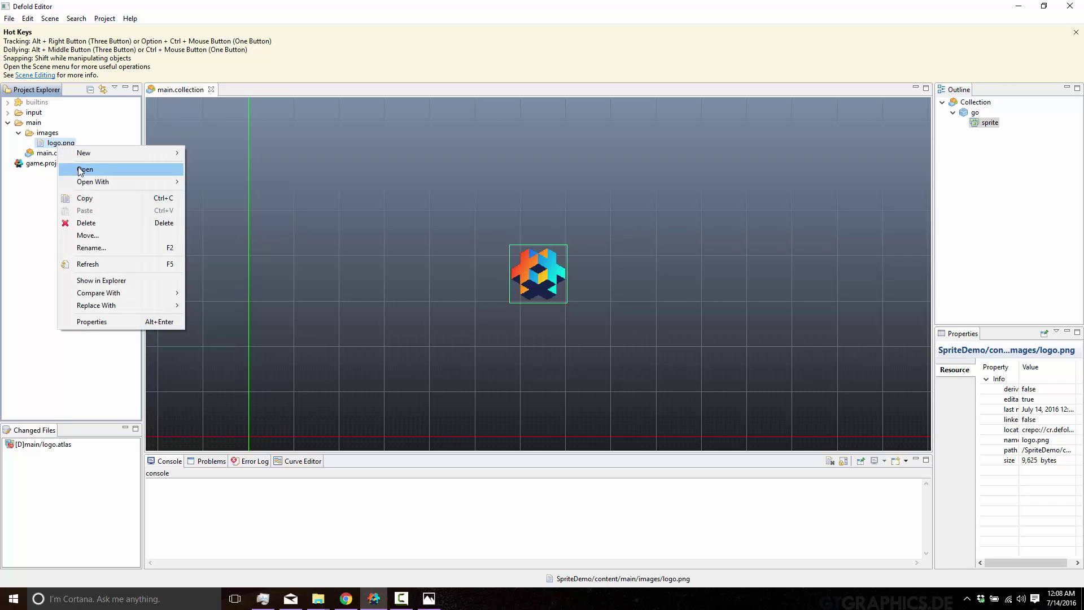
{"action": "left_click", "coordinate": [87, 223]}
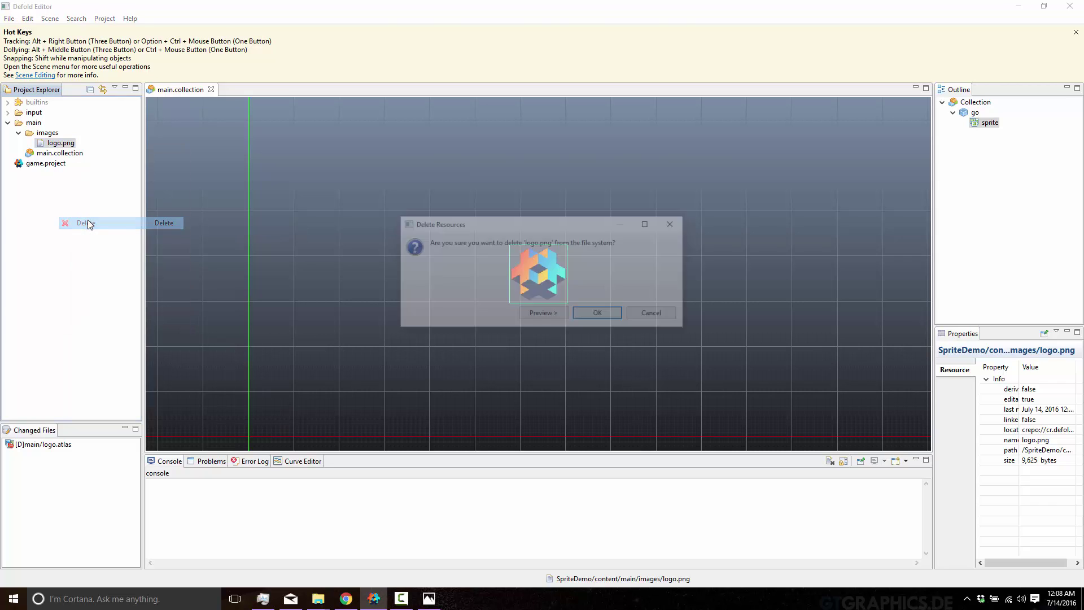
{"action": "left_click", "coordinate": [598, 312]}
Delete the go game object together with its sprite from the main collection
{"action": "left_click", "coordinate": [59, 143]}
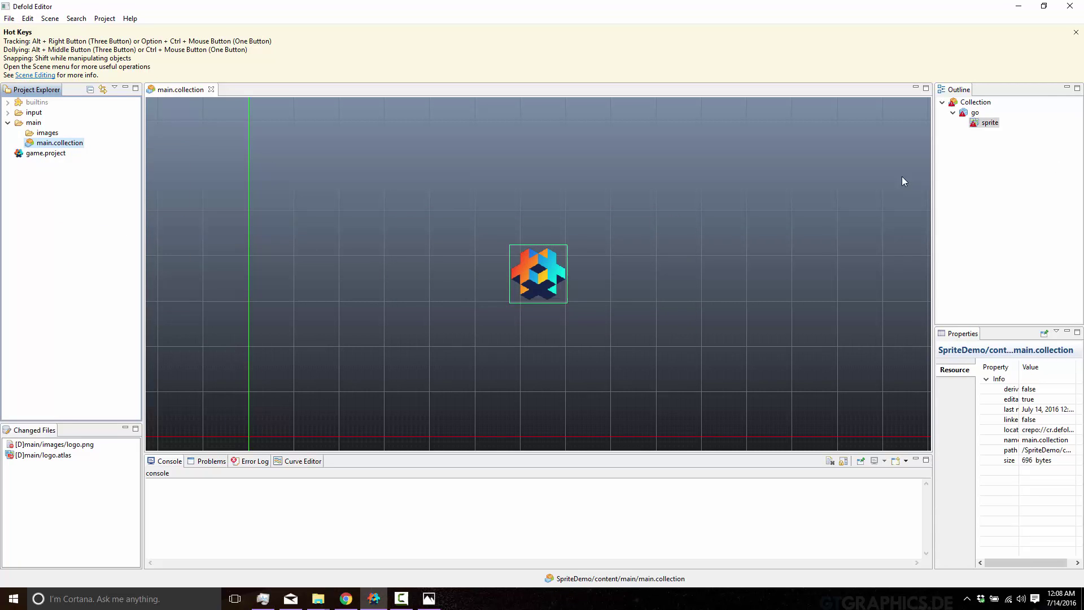
{"action": "left_click", "coordinate": [971, 114]}
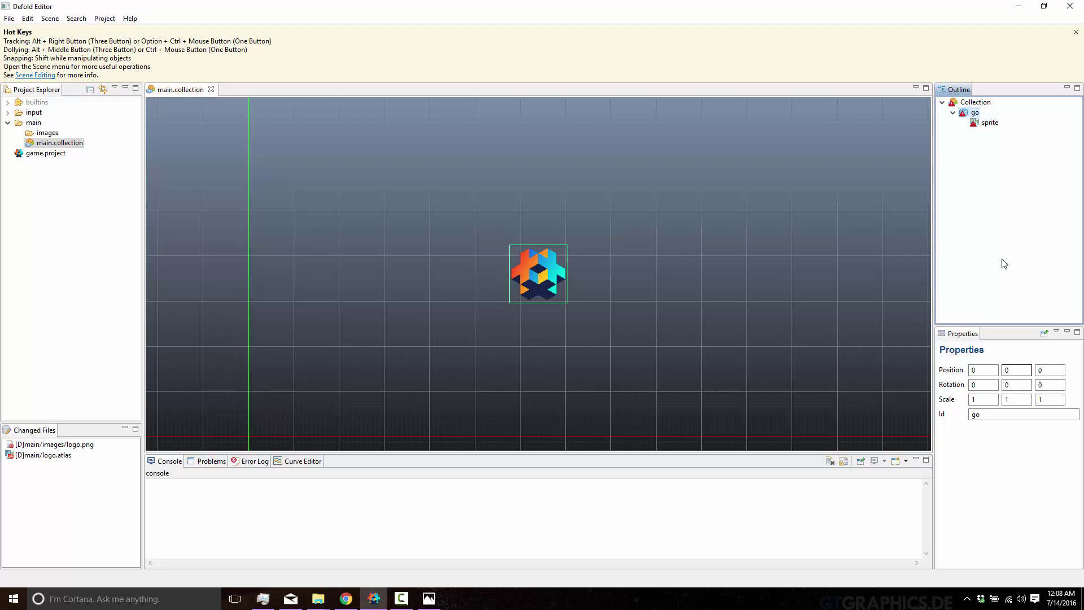
{"action": "key", "text": "Delete"}
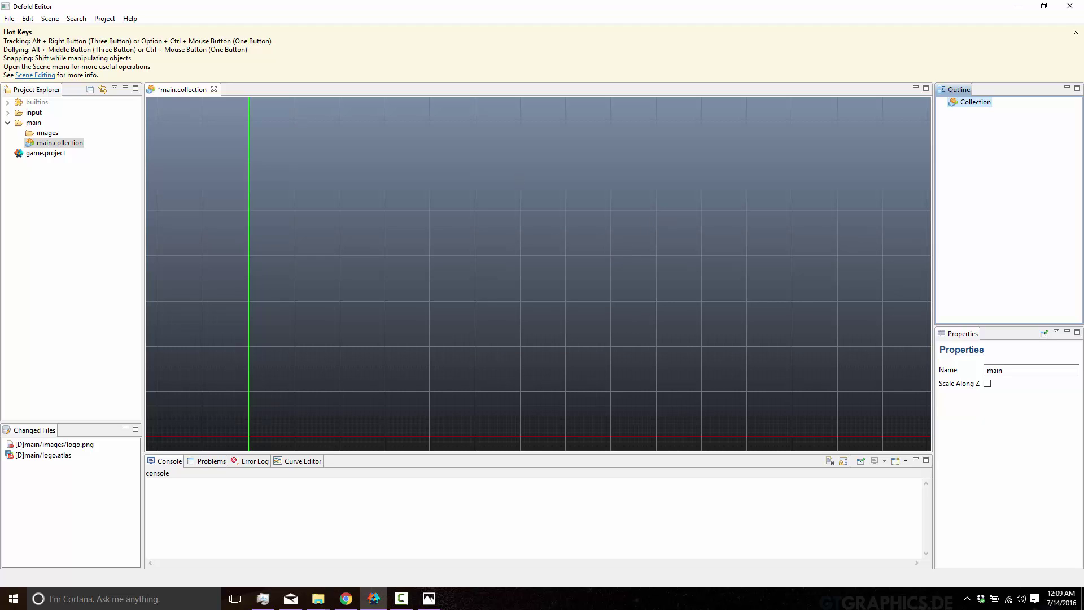
Create a new atlas file named walker.atlas in the main folder
{"action": "left_click", "coordinate": [34, 123]}
{"action": "right_click", "coordinate": [31, 128]}
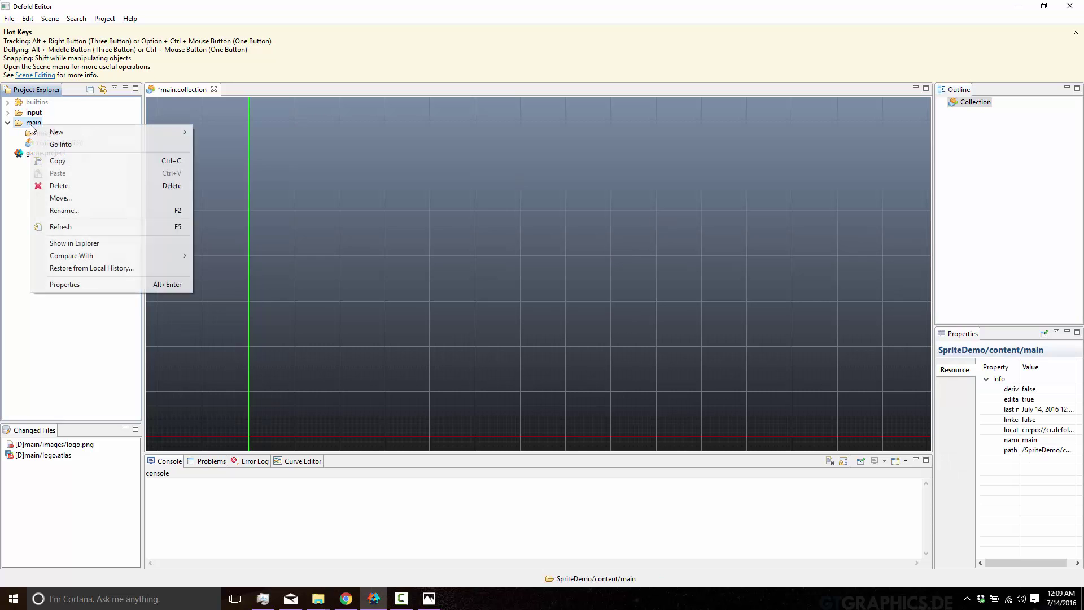
{"action": "mouse_move", "coordinate": [44, 132]}
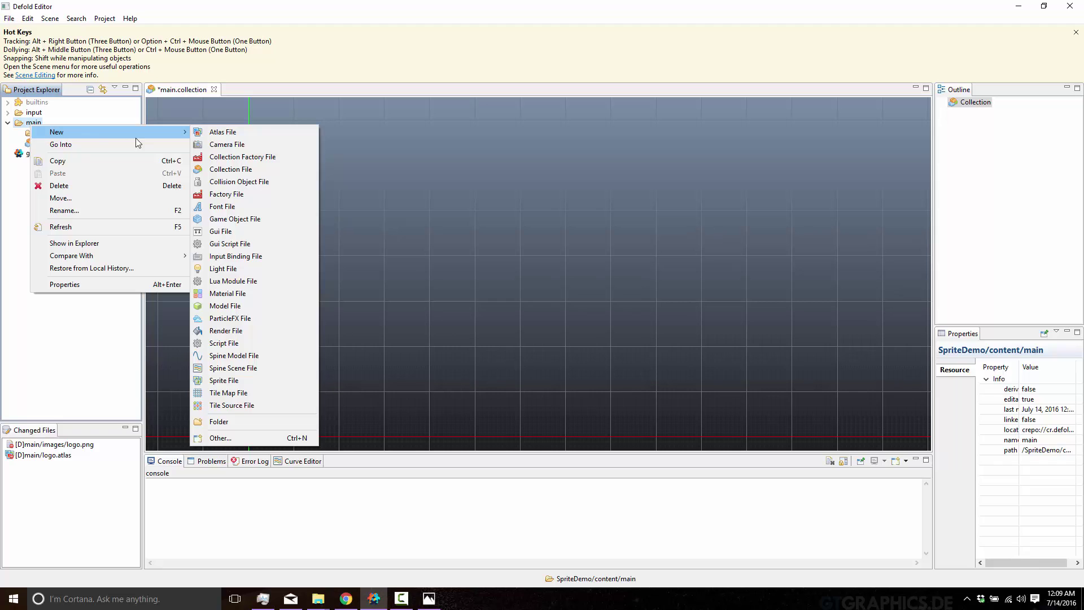
{"action": "left_click", "coordinate": [220, 133]}
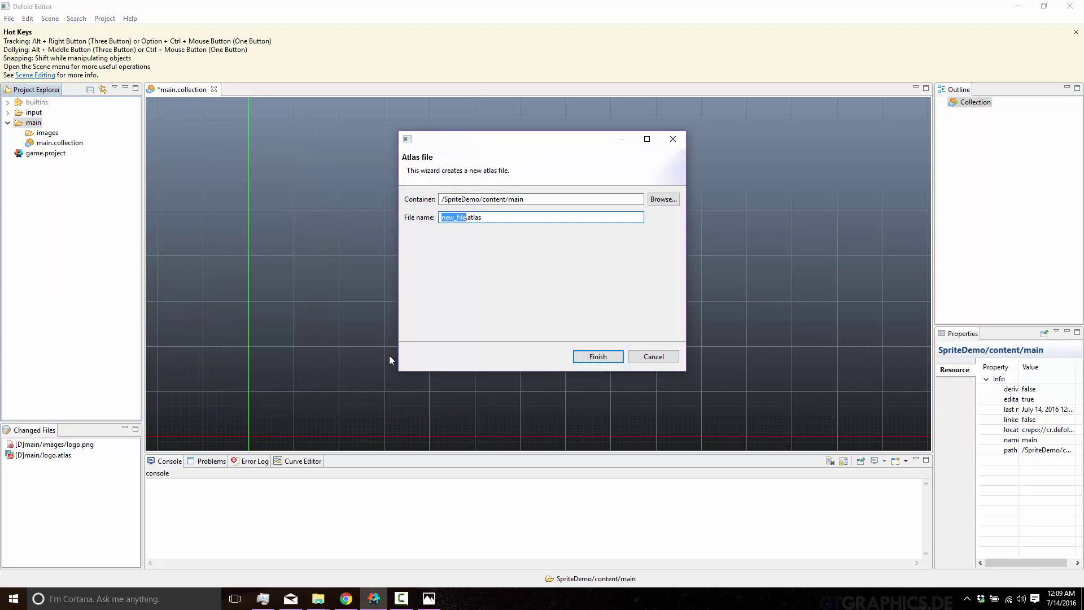
{"action": "type", "text": "walker"}
{"action": "key", "text": "Return"}
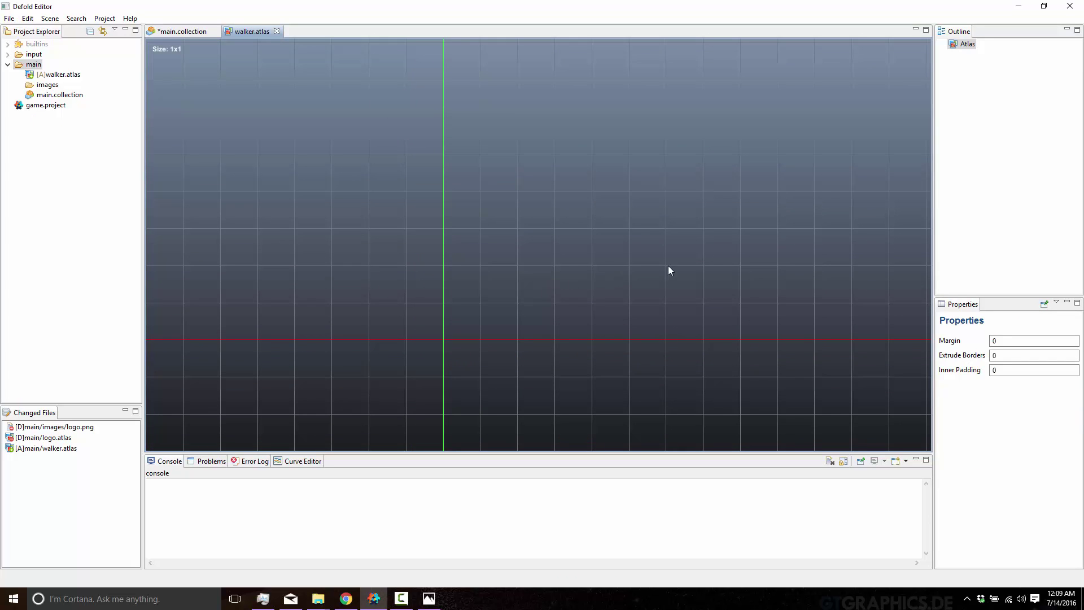
Switch to File Explorer and copy all walk PNG frames from Patreon/Art/AnimatedCharacter/Spritesheets/Raw/walk into the Defold project's main/images folder
{"action": "left_click", "coordinate": [47, 84]}
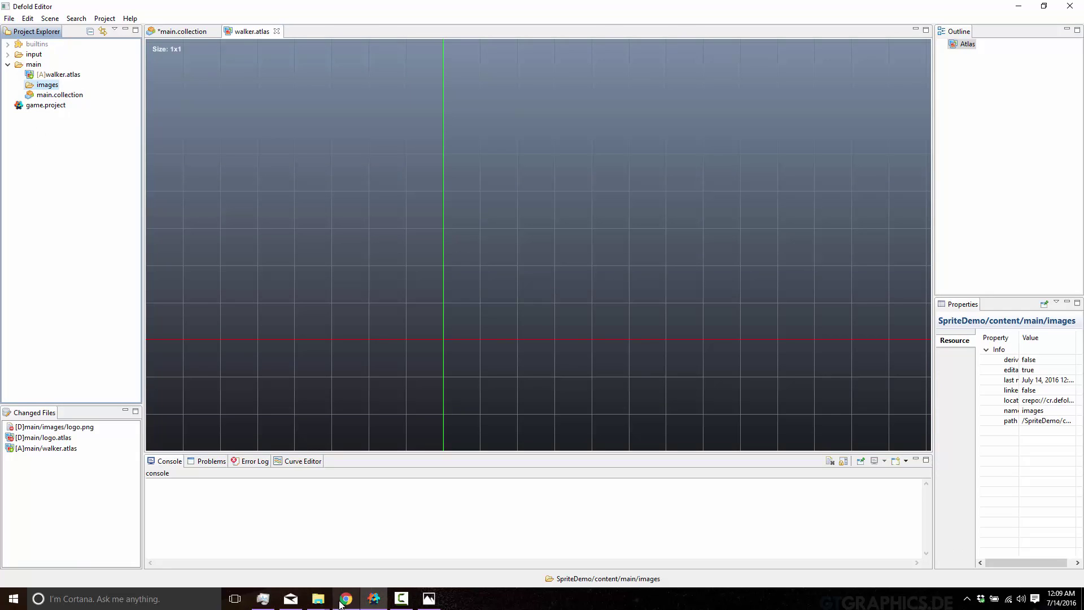
{"action": "left_click", "coordinate": [319, 599]}
{"action": "left_click", "coordinate": [279, 575]}
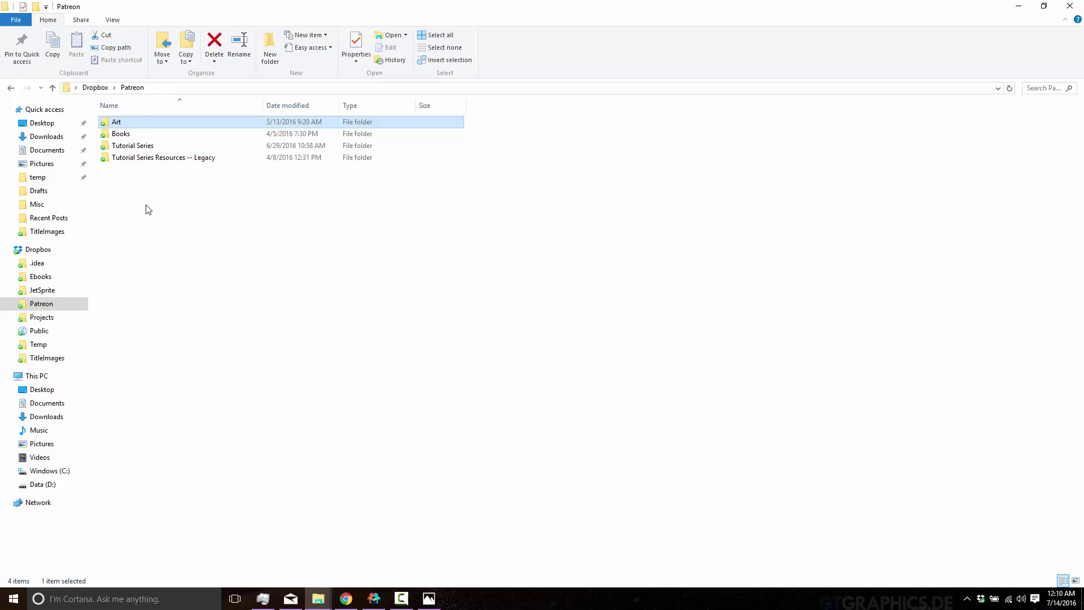
{"action": "double_click", "coordinate": [119, 123]}
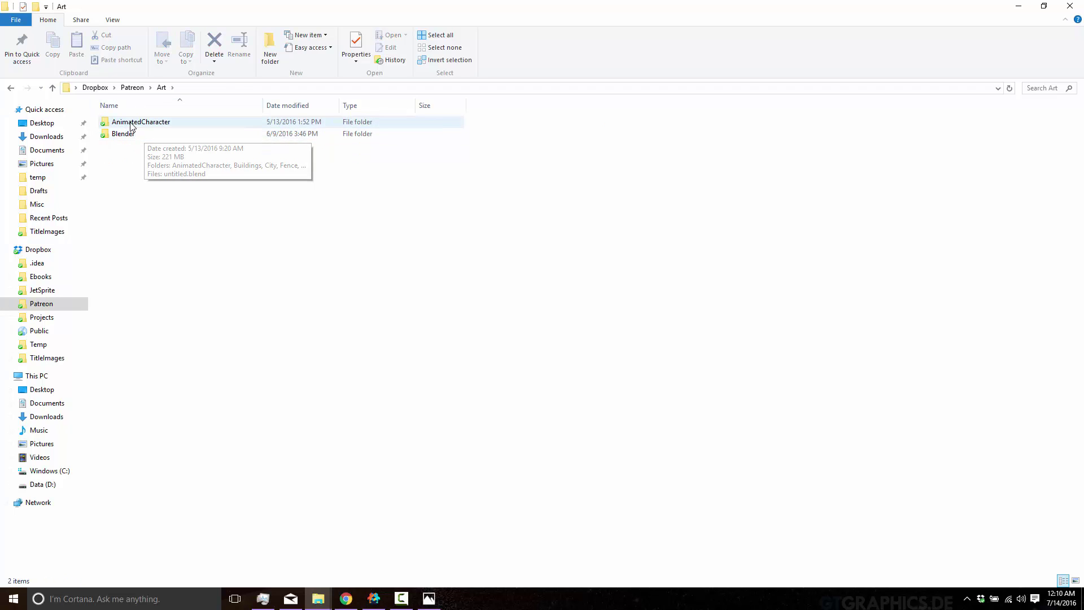
{"action": "double_click", "coordinate": [131, 122]}
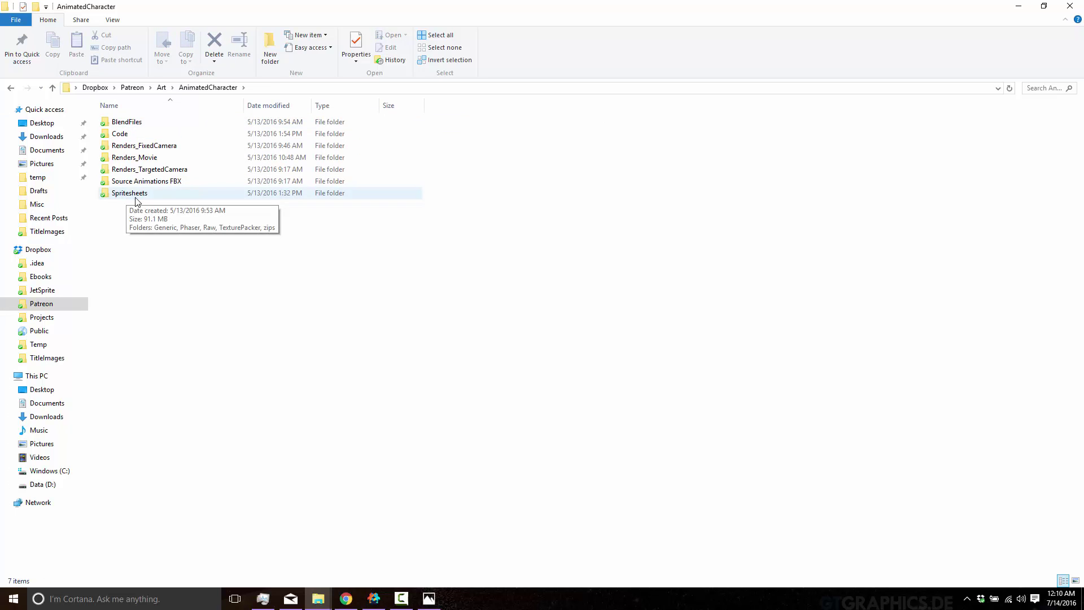
{"action": "double_click", "coordinate": [127, 193]}
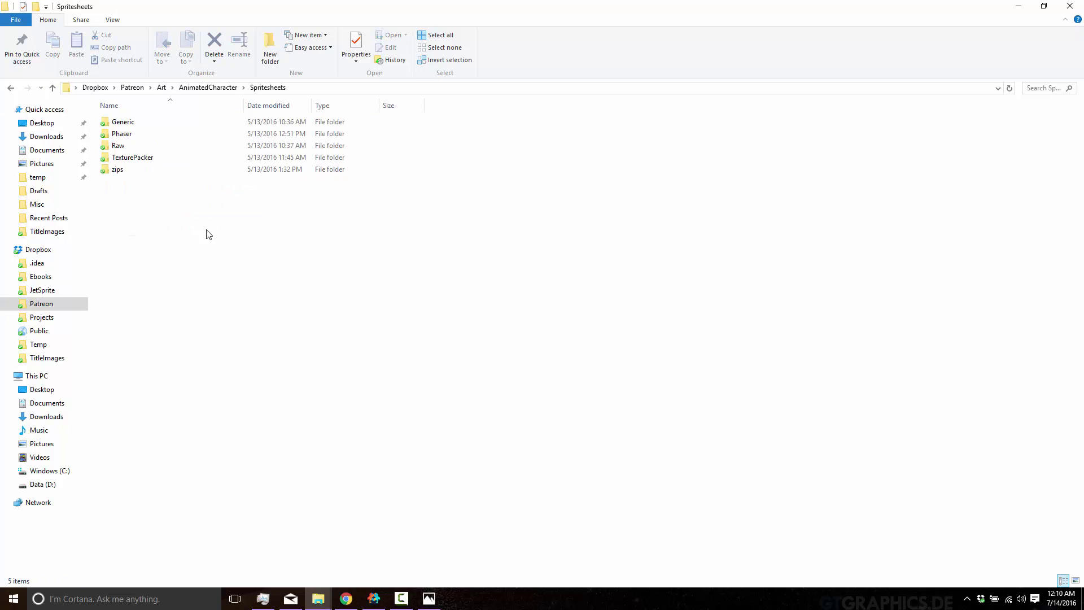
{"action": "double_click", "coordinate": [127, 148]}
{"action": "double_click", "coordinate": [135, 193]}
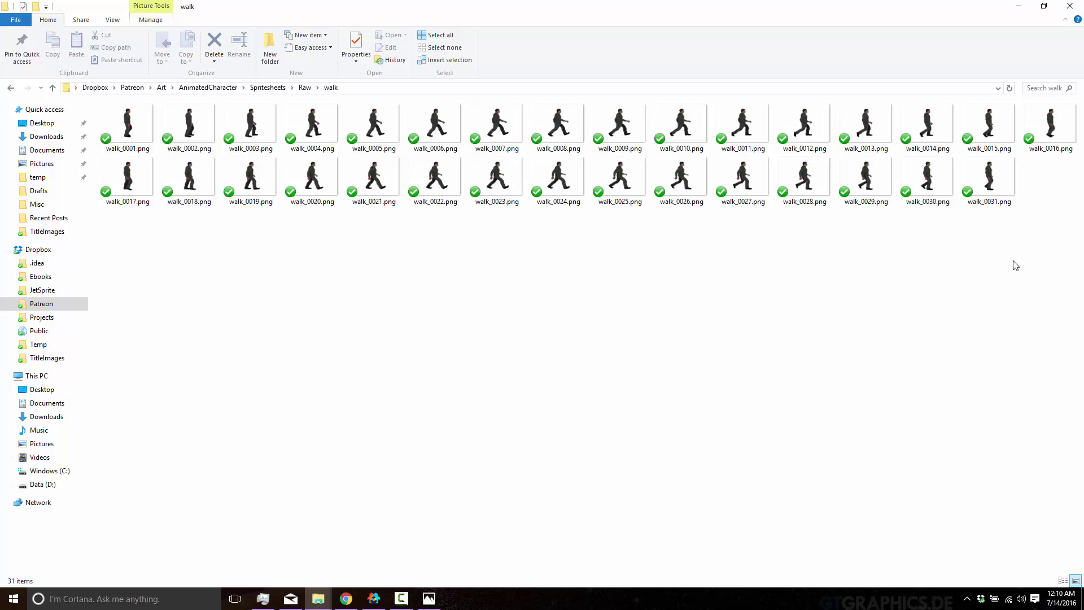
{"action": "left_click_drag", "start_coordinate": [1080, 237], "coordinate": [44, 87]}
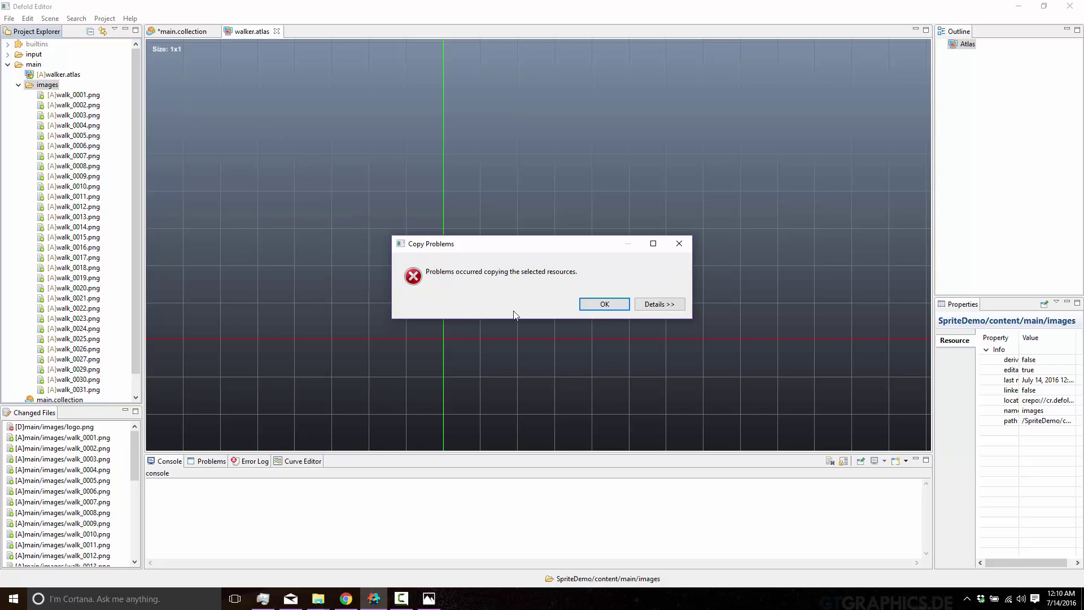
Read the copy error's details, dismiss it, and check the end of the images folder for the missing walk frame
{"action": "left_click", "coordinate": [656, 307]}
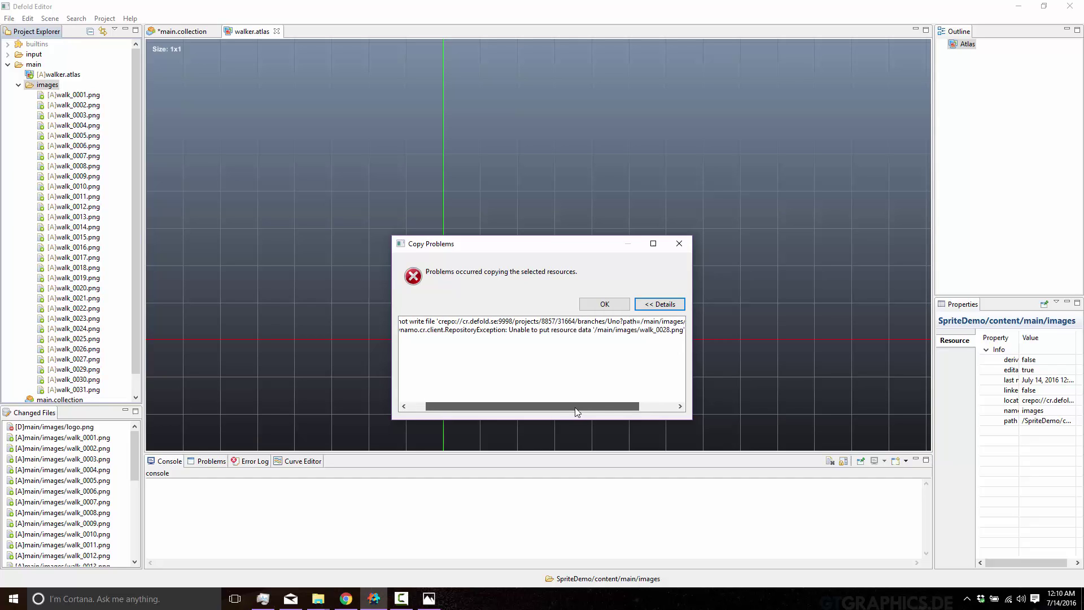
{"action": "left_click_drag", "start_coordinate": [577, 412], "coordinate": [613, 412]}
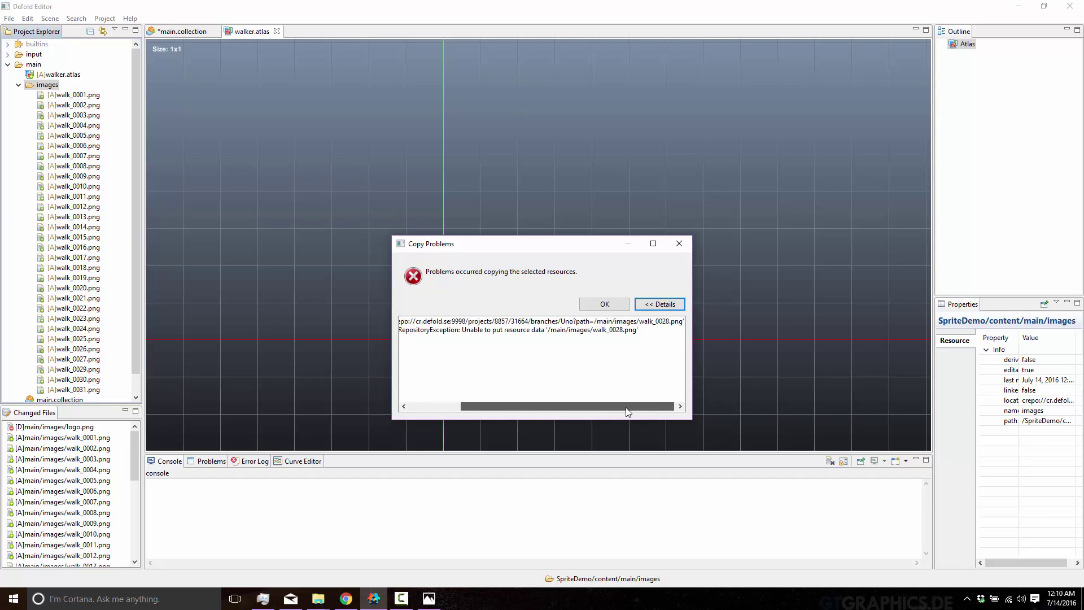
{"action": "left_click", "coordinate": [605, 304]}
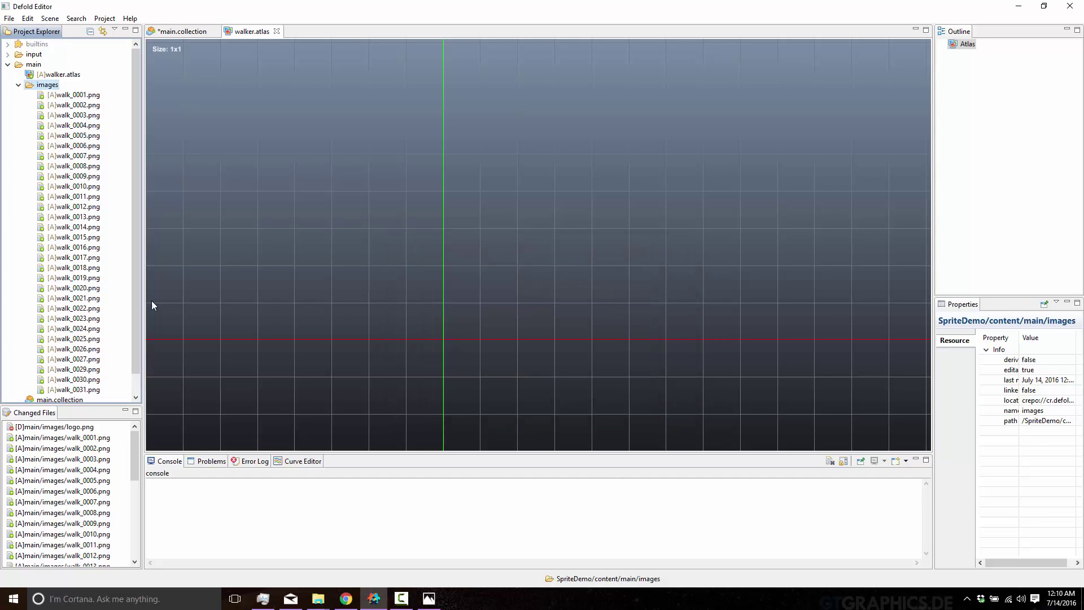
{"action": "left_click", "coordinate": [79, 369]}
{"action": "left_click", "coordinate": [78, 359]}
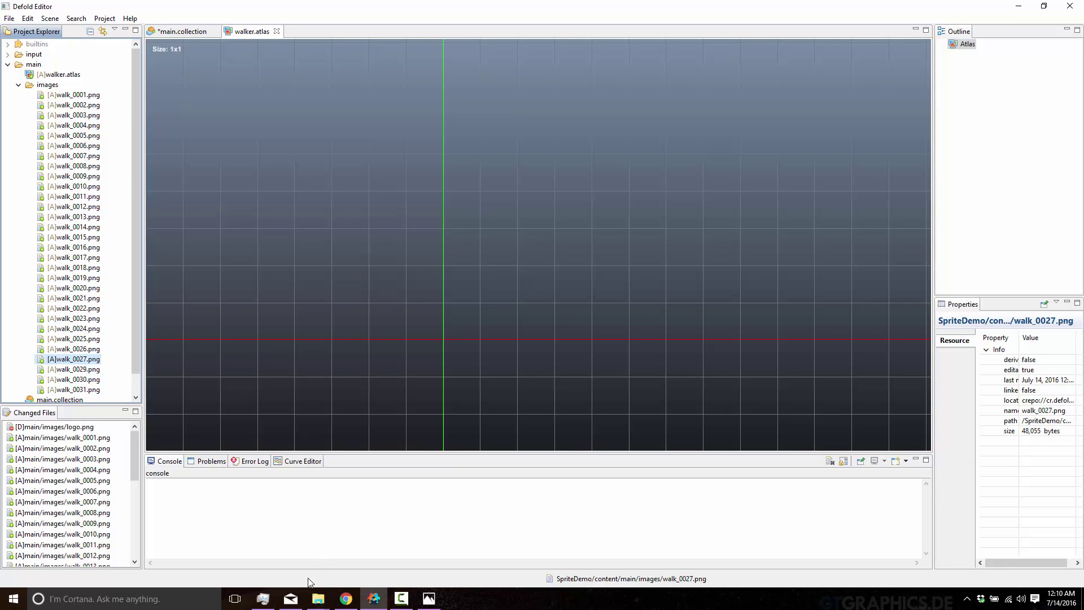
Copy walk_0028.png from the walk folder in File Explorer into the Defold project's main/images folder
{"action": "left_click", "coordinate": [318, 599]}
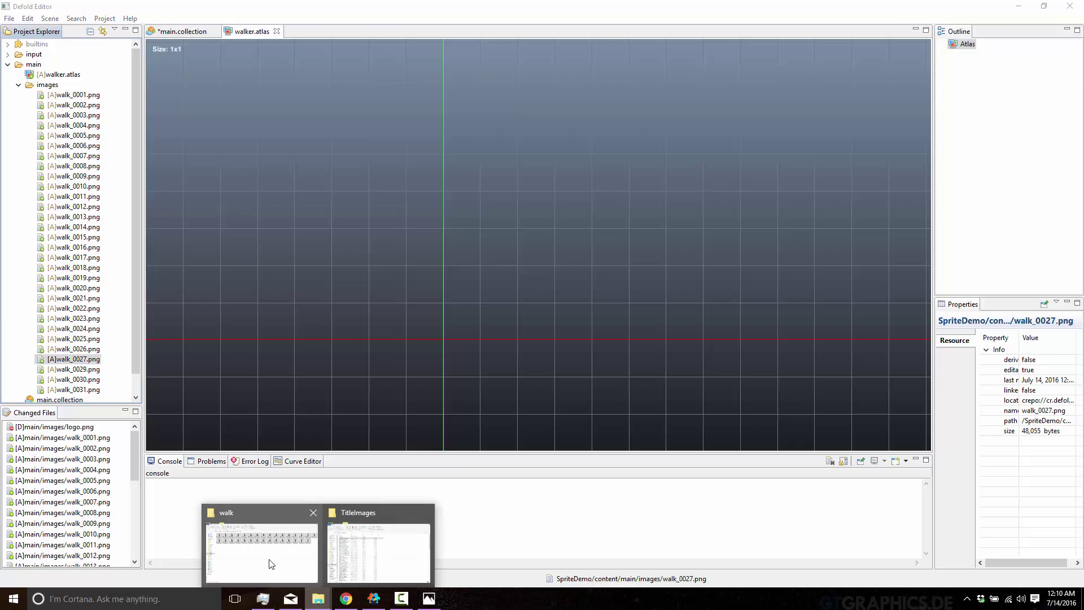
{"action": "left_click", "coordinate": [270, 563]}
{"action": "left_click", "coordinate": [747, 262]}
{"action": "left_click", "coordinate": [800, 182]}
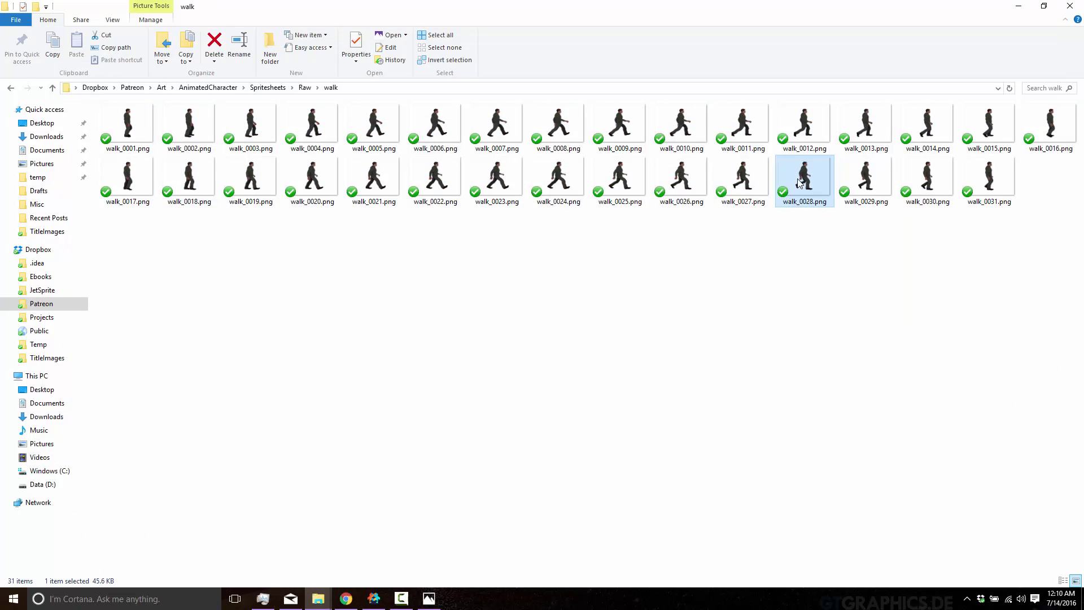
{"action": "left_click_drag", "start_coordinate": [799, 183], "coordinate": [46, 89]}
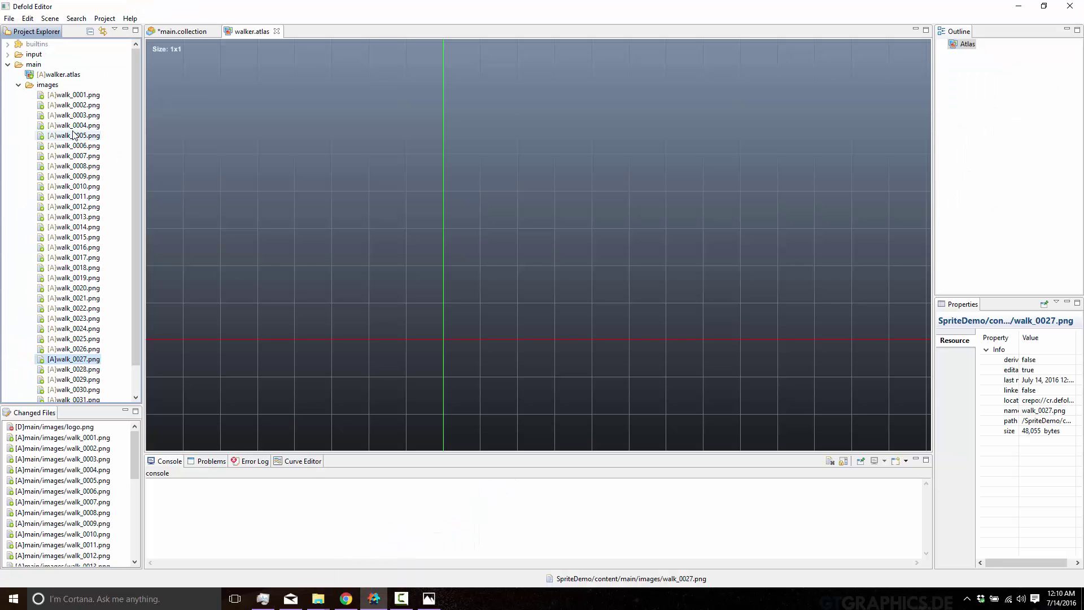
Collapse the images folder and select walker.atlas in the project
{"action": "left_click", "coordinate": [22, 87]}
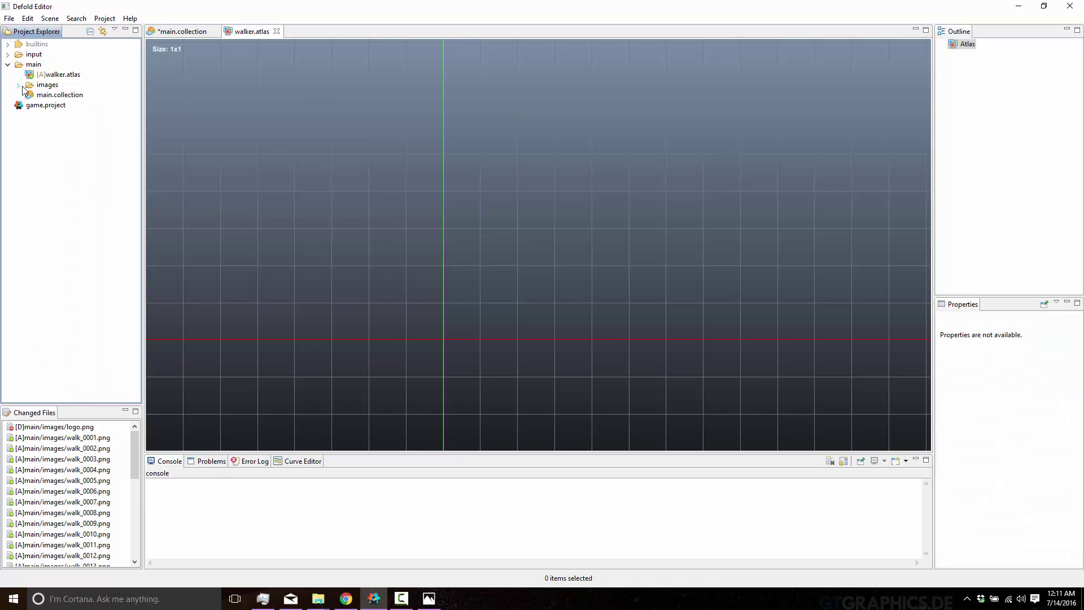
{"action": "left_click", "coordinate": [58, 78]}
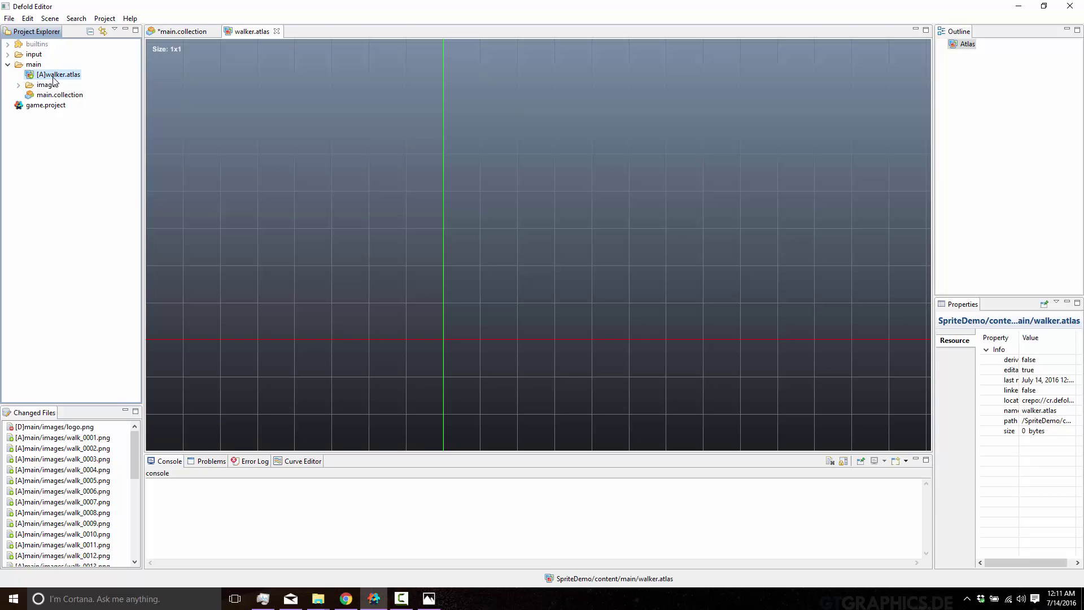
Open walker.atlas, add an animation group to the atlas, and set its Id to walk
{"action": "double_click", "coordinate": [58, 76]}
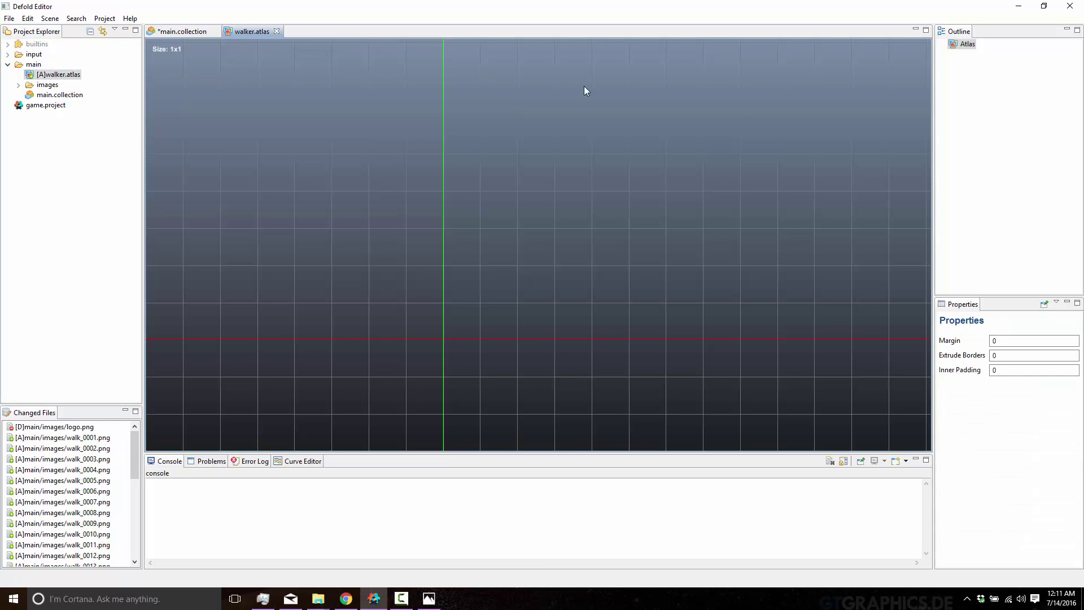
{"action": "left_click", "coordinate": [966, 50]}
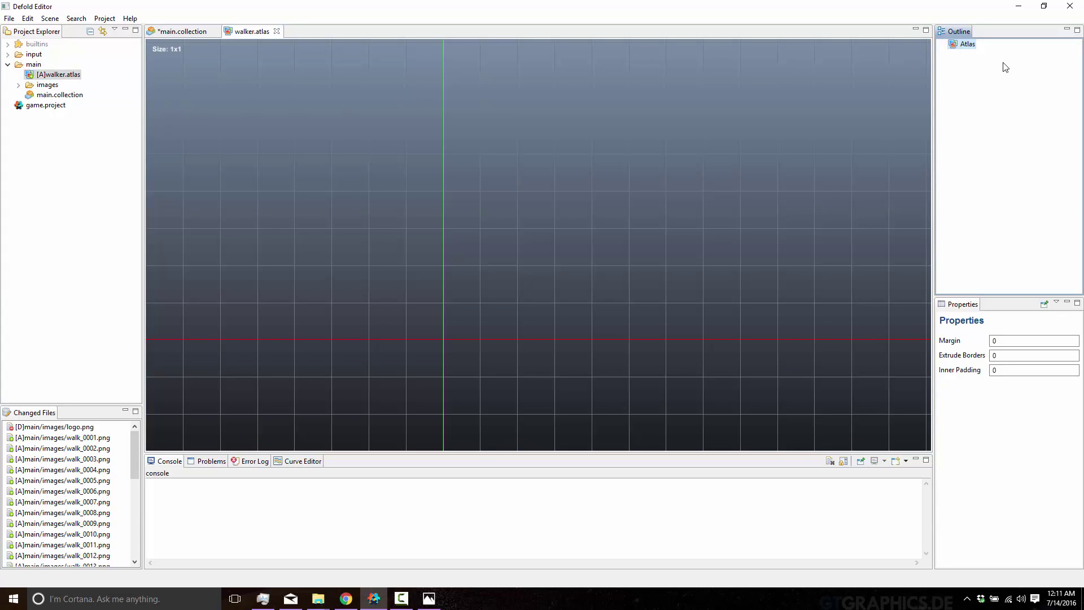
{"action": "right_click", "coordinate": [966, 45]}
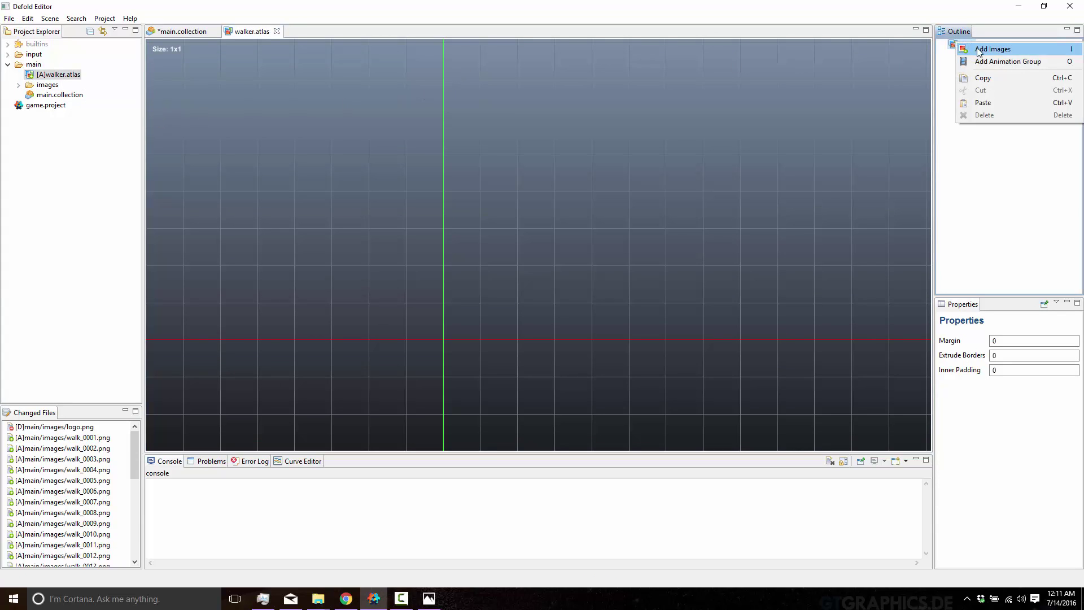
{"action": "left_click", "coordinate": [1002, 64]}
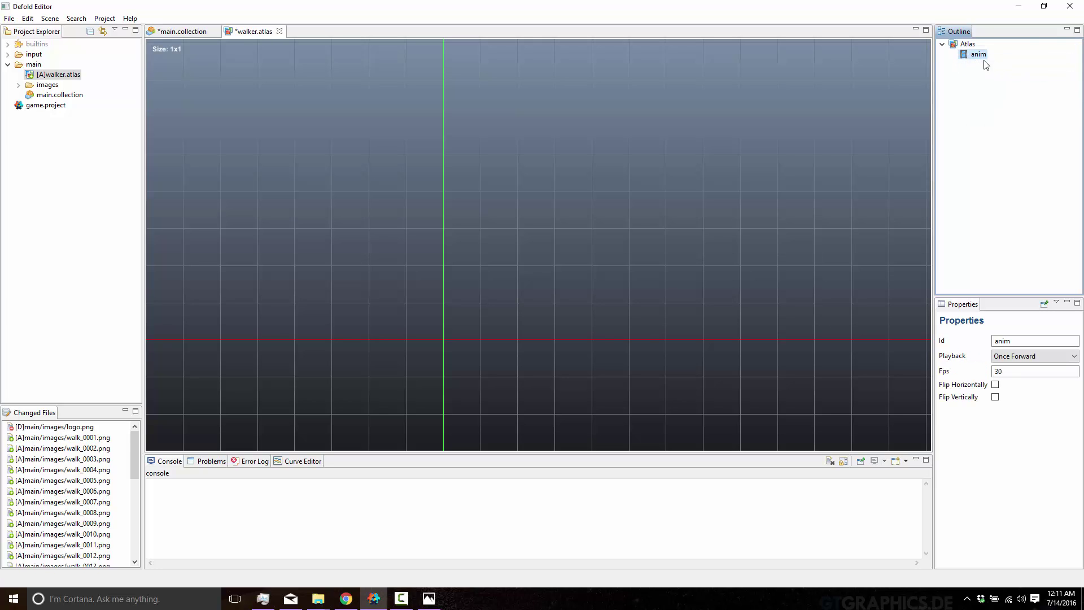
{"action": "double_click", "coordinate": [1019, 342]}
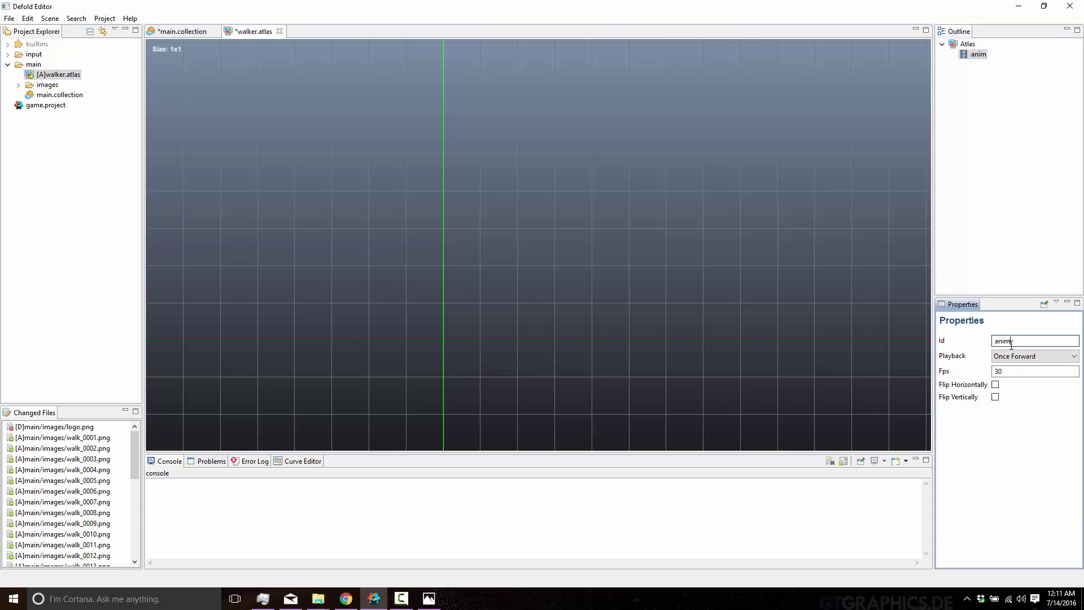
{"action": "type", "text": "walk"}
{"action": "key", "text": "Return"}
Add the images walk_0001.png through walk_0031.png to the walk animation group and save the atlas
{"action": "right_click", "coordinate": [978, 54]}
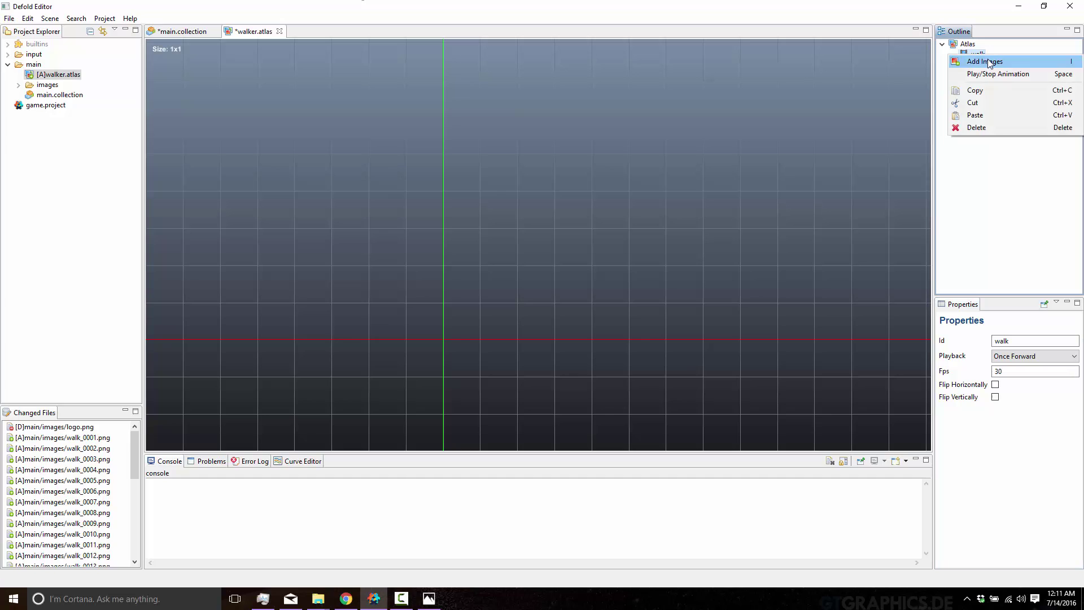
{"action": "left_click", "coordinate": [985, 64]}
{"action": "left_click", "coordinate": [348, 241]}
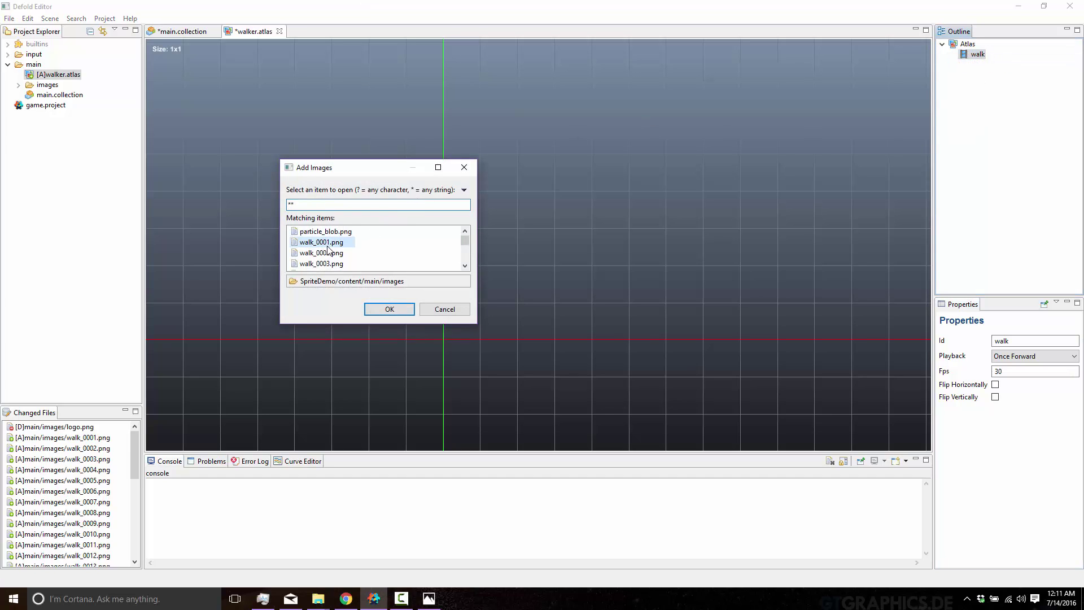
{"action": "scroll", "coordinate": [347, 257], "scroll_direction": "down", "scroll_amount": 2}
{"action": "scroll", "coordinate": [347, 257], "scroll_direction": "down", "scroll_amount": 7}
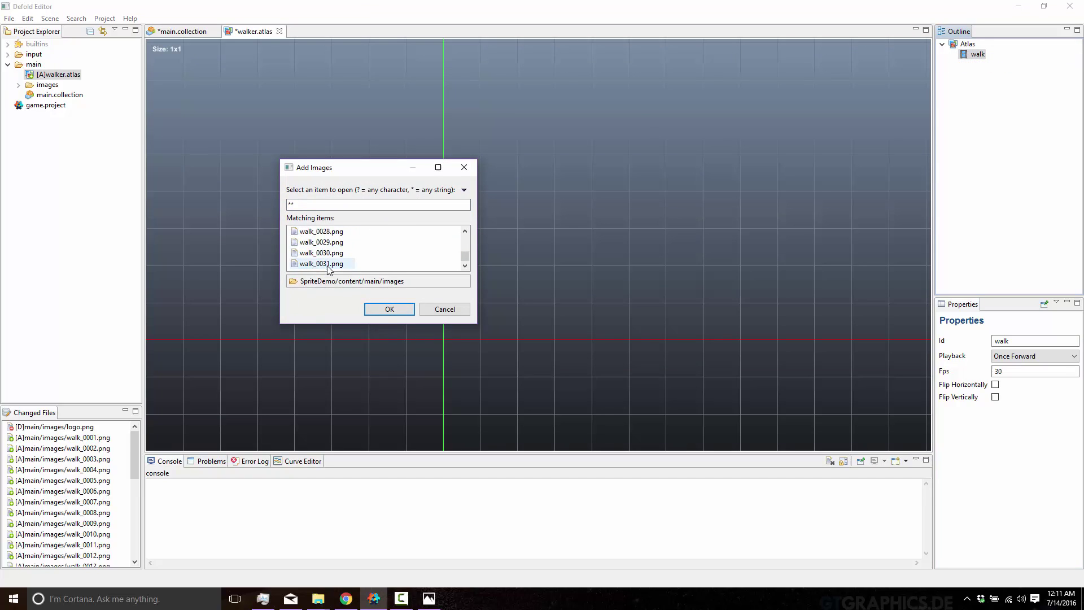
{"action": "left_click", "coordinate": [333, 263], "text": "shift"}
{"action": "left_click", "coordinate": [386, 309]}
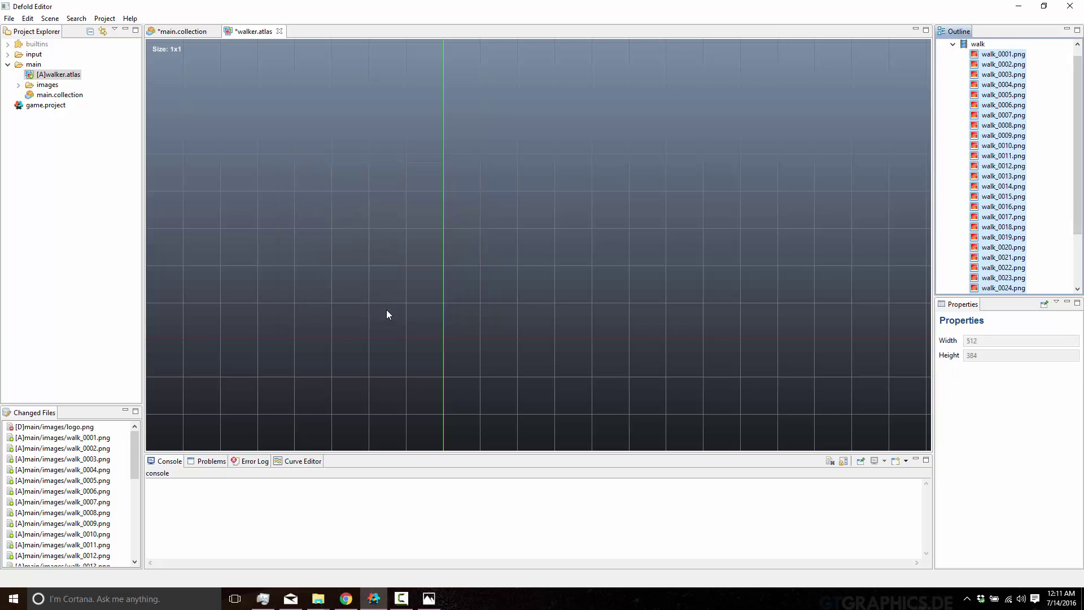
{"action": "scroll", "coordinate": [609, 223], "scroll_direction": "down", "scroll_amount": 5}
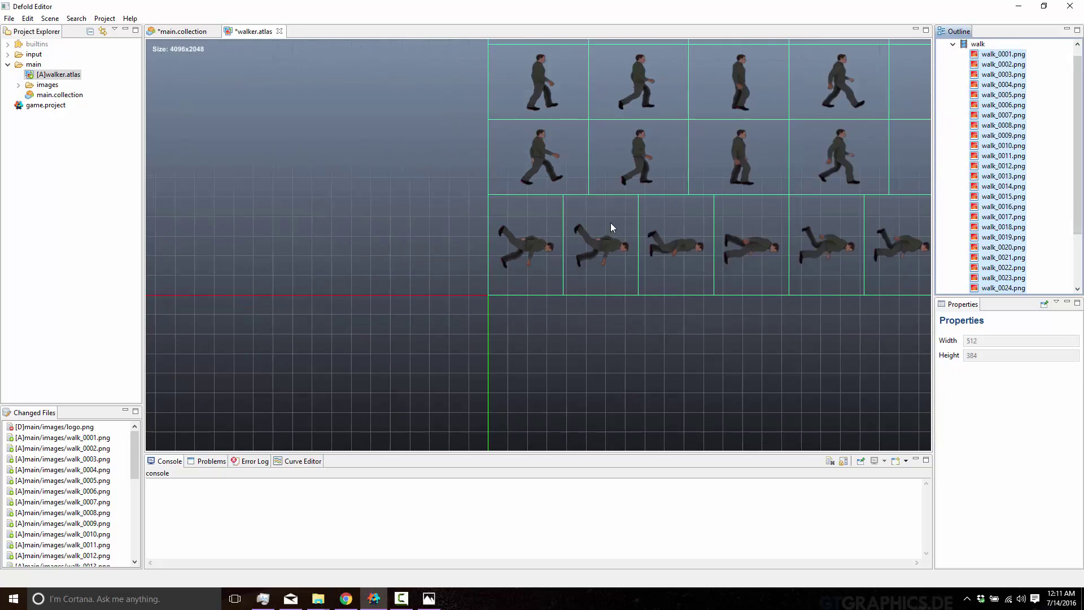
{"action": "scroll", "coordinate": [609, 222], "scroll_direction": "down", "scroll_amount": 1}
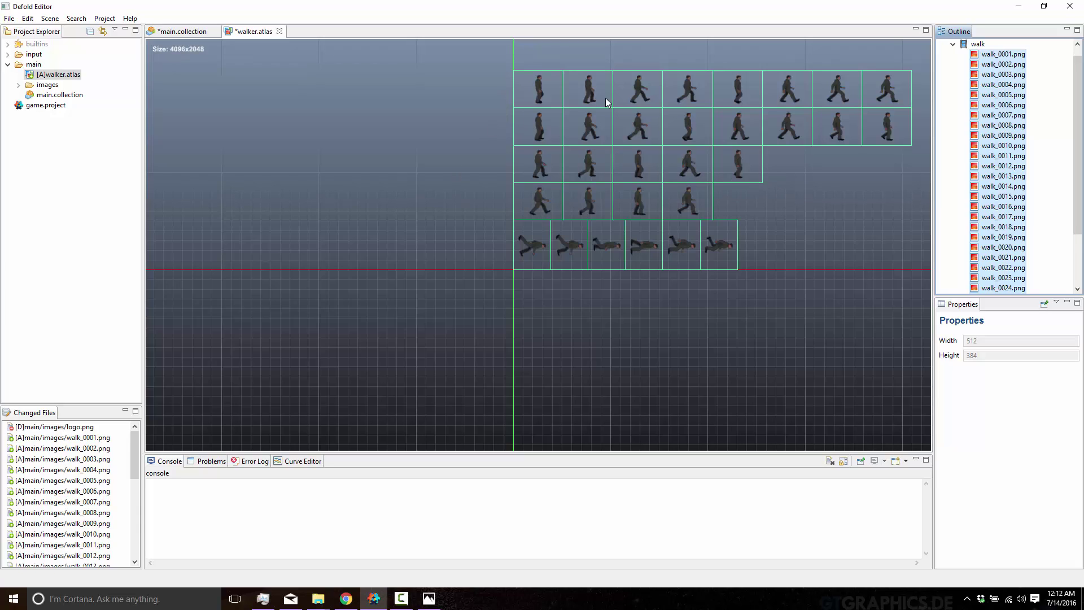
{"action": "key", "text": "ctrl+s"}
Set the walk animation group's playback mode to Loop Forward
{"action": "left_click", "coordinate": [979, 44]}
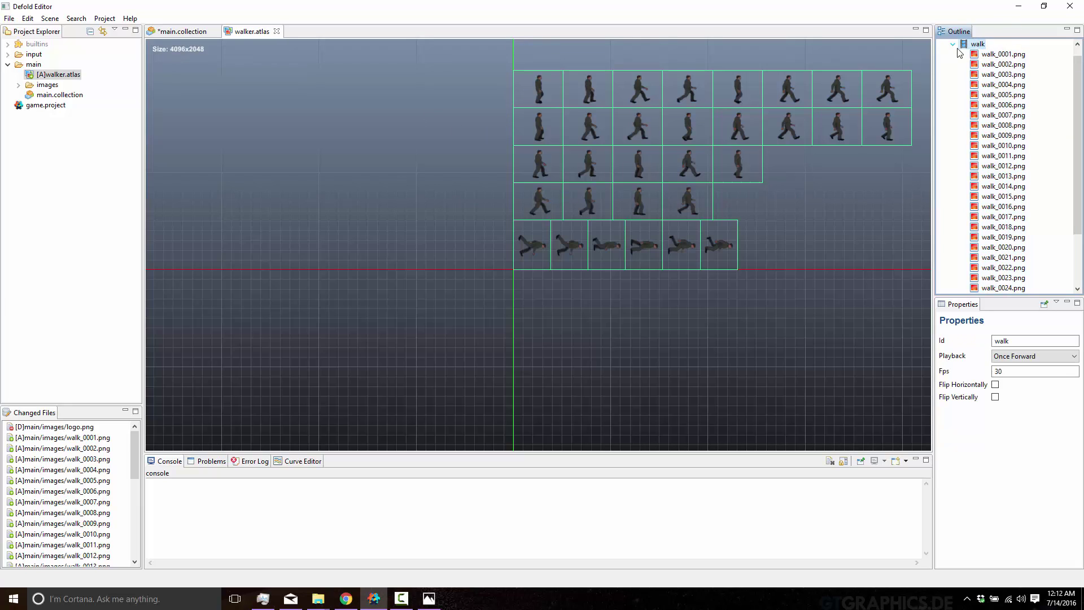
{"action": "left_click", "coordinate": [1074, 357]}
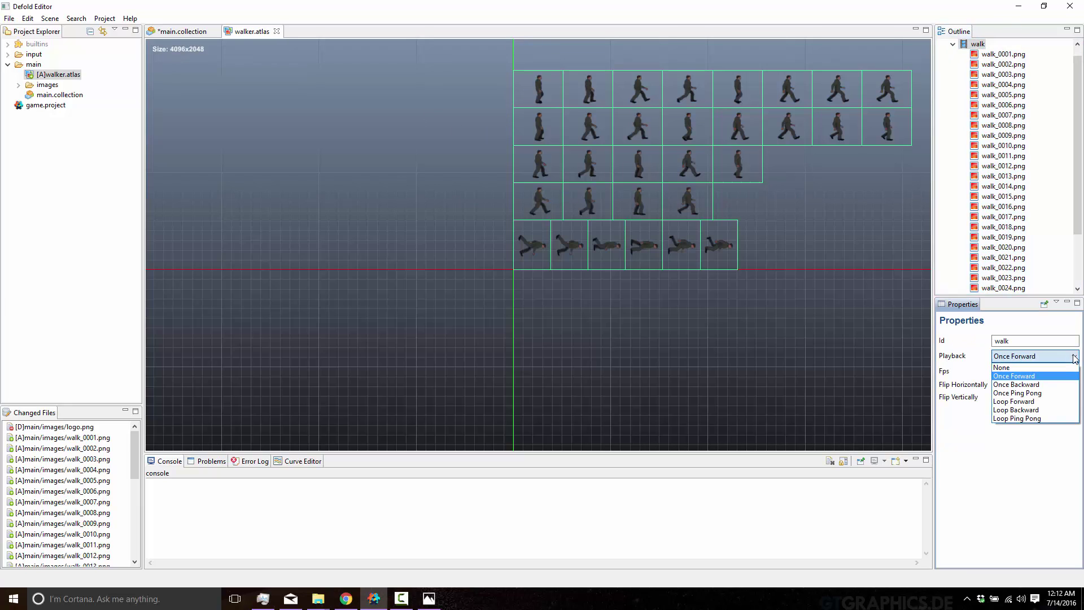
{"action": "left_click", "coordinate": [985, 363]}
{"action": "left_click", "coordinate": [1022, 358]}
{"action": "left_click", "coordinate": [1028, 401]}
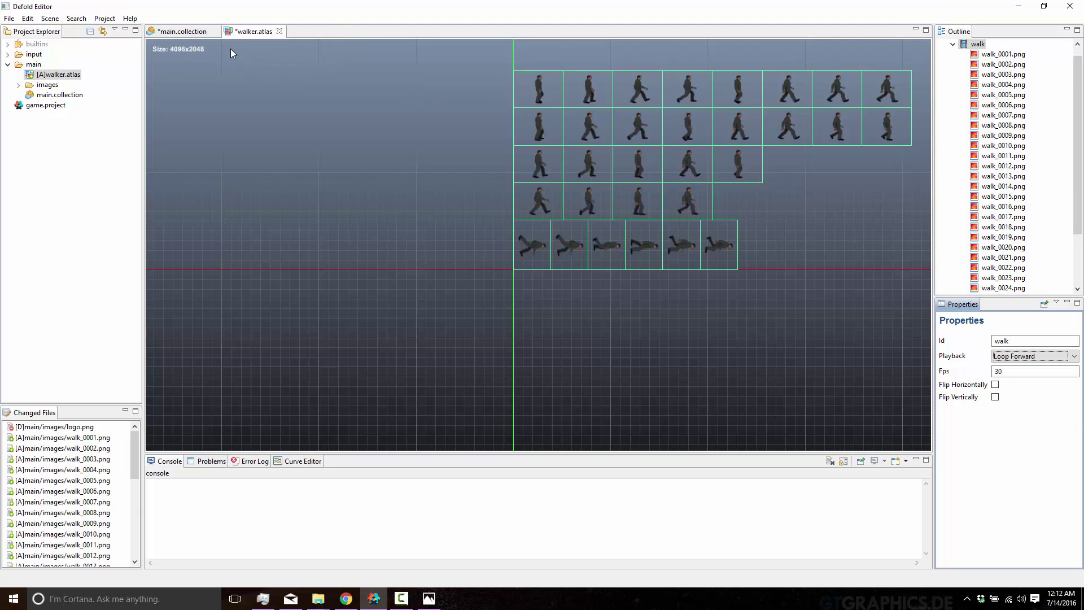
Check the first and last frames of the walk animation group, and play and stop its animation preview
{"action": "left_click", "coordinate": [978, 44]}
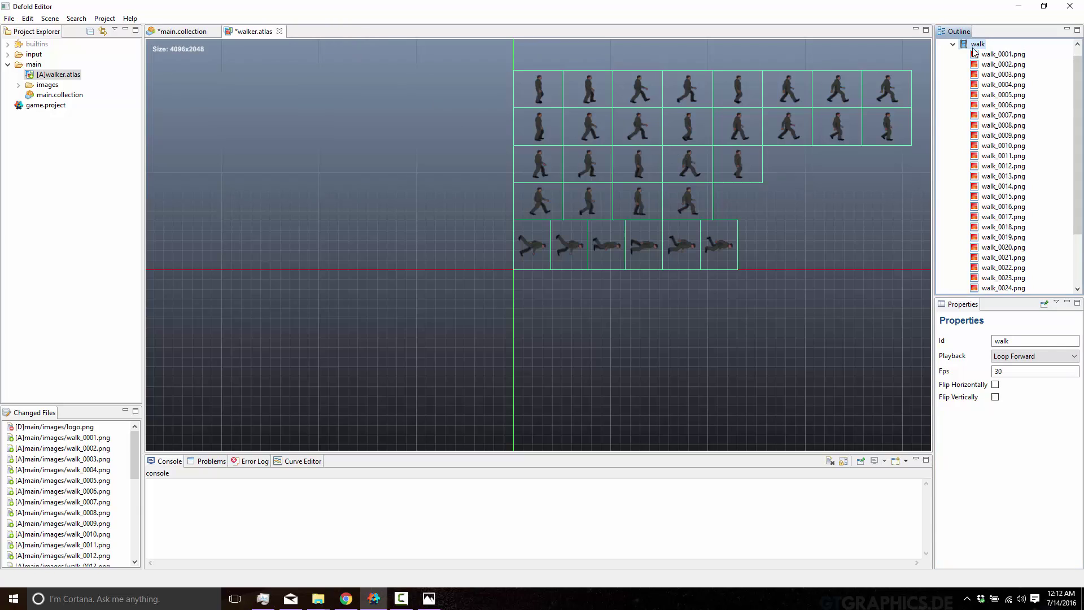
{"action": "key", "text": "End"}
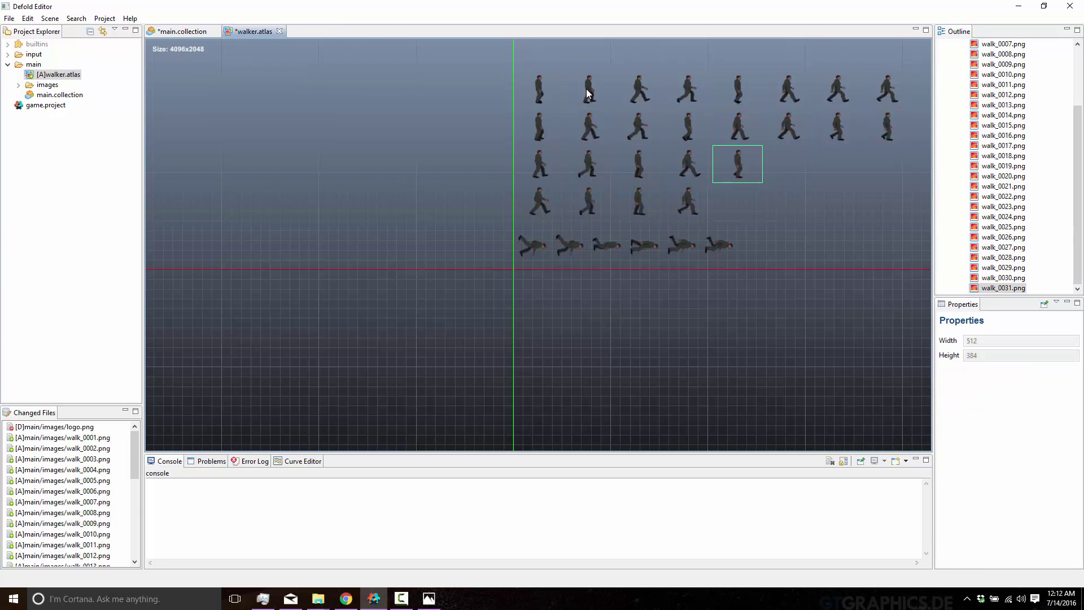
{"action": "scroll", "coordinate": [1035, 220], "scroll_direction": "up", "scroll_amount": 3}
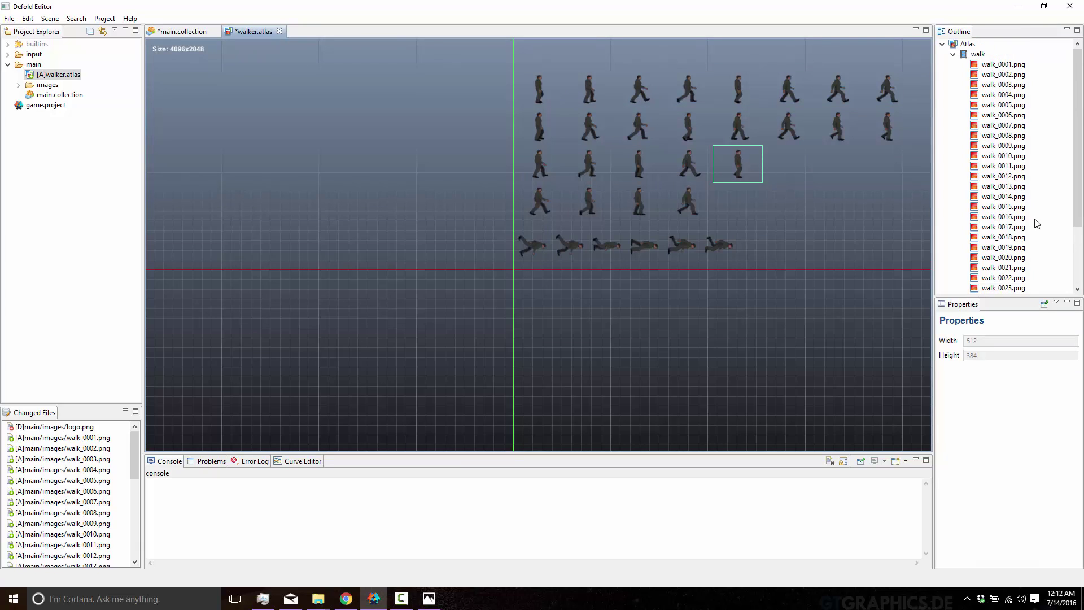
{"action": "left_click", "coordinate": [987, 74]}
{"action": "left_click", "coordinate": [989, 64]}
{"action": "left_click", "coordinate": [981, 55]}
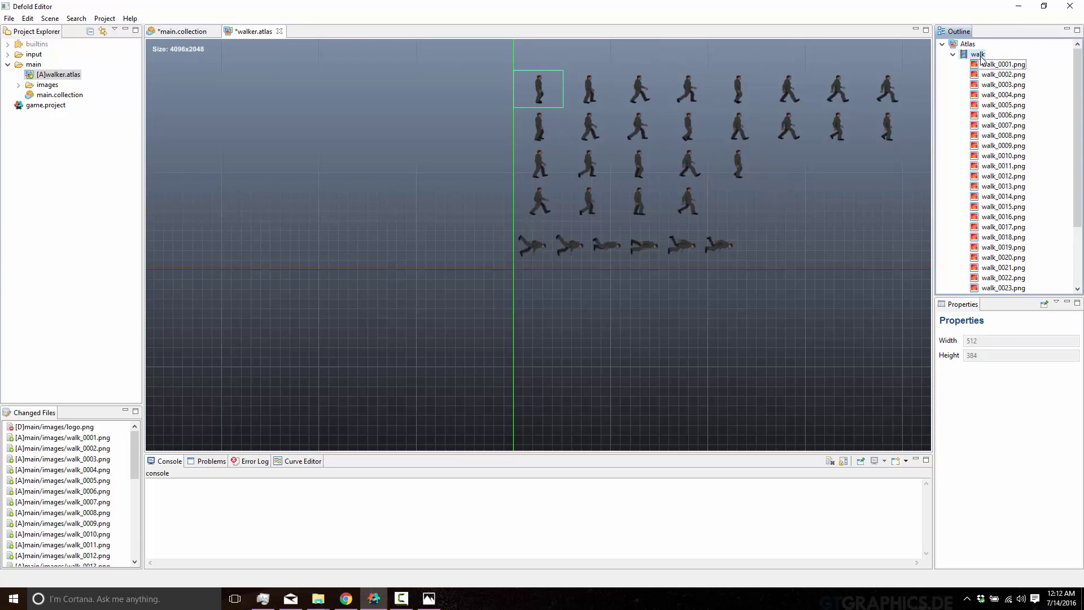
{"action": "right_click", "coordinate": [981, 57]}
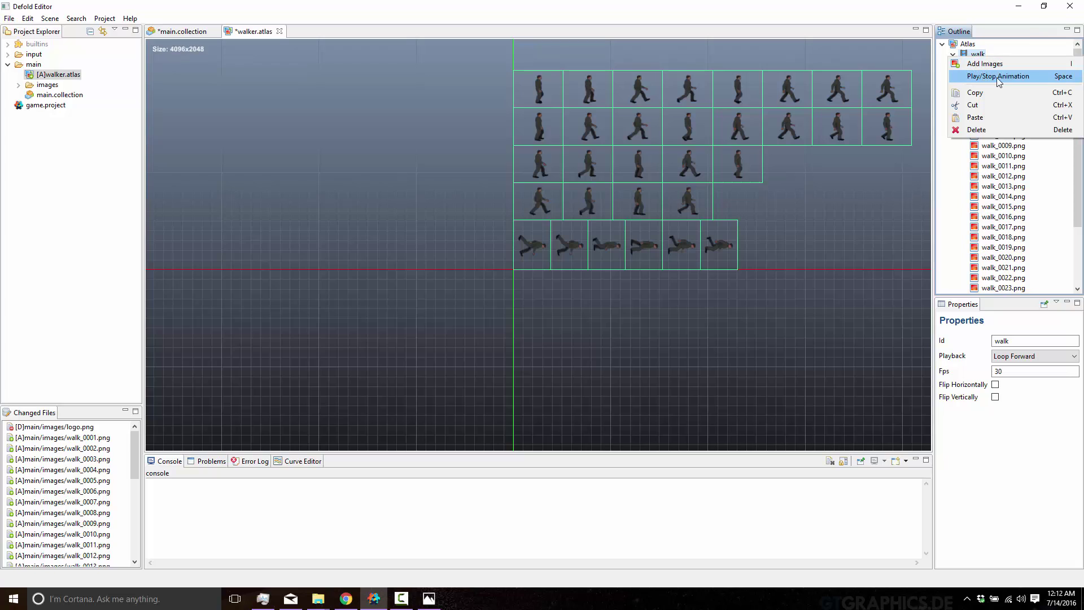
{"action": "left_click", "coordinate": [997, 77]}
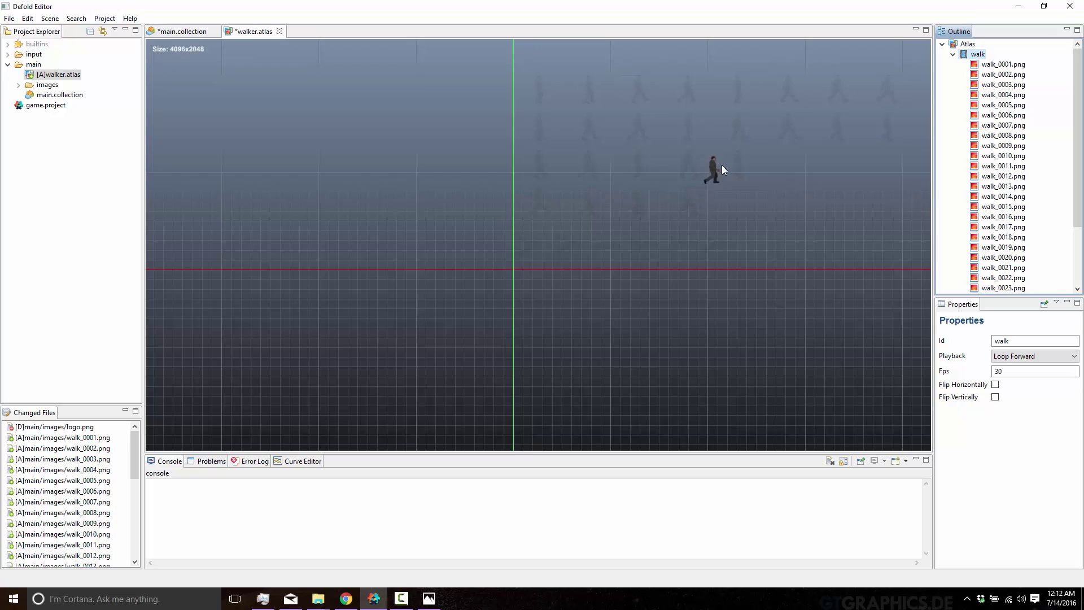
{"action": "key", "text": "space"}
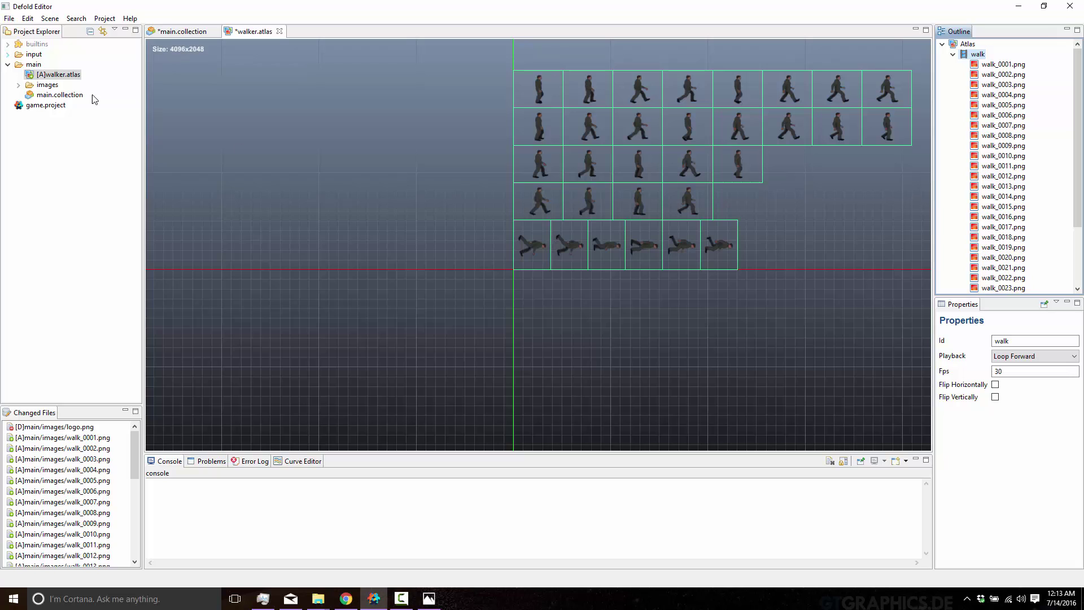
Open main.collection, add a game object to the collection, and set its Id to walkingGuy
{"action": "double_click", "coordinate": [56, 95]}
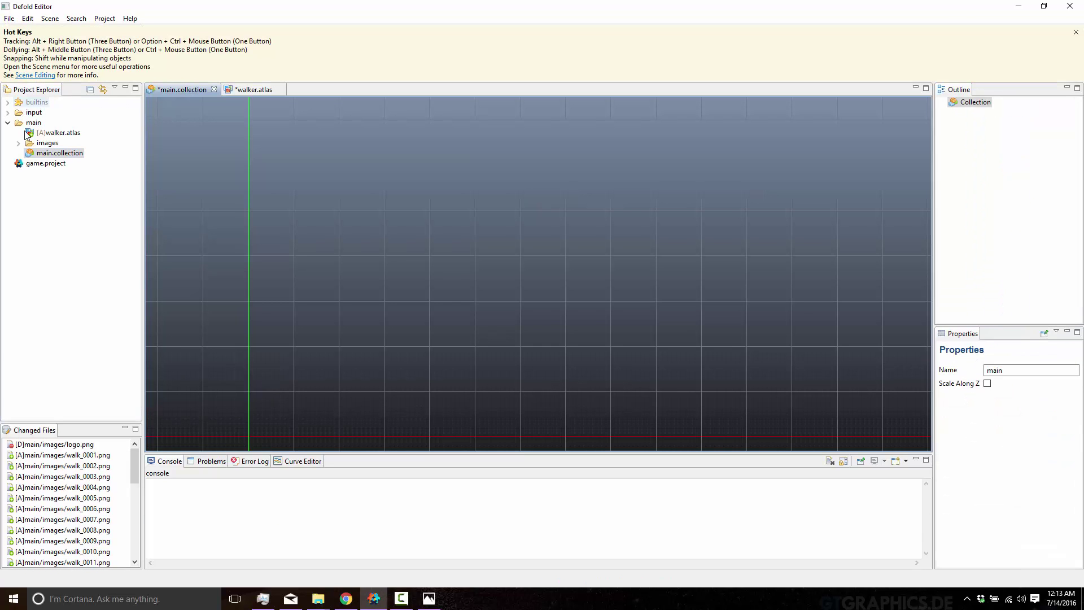
{"action": "right_click", "coordinate": [975, 107]}
{"action": "left_click", "coordinate": [983, 110]}
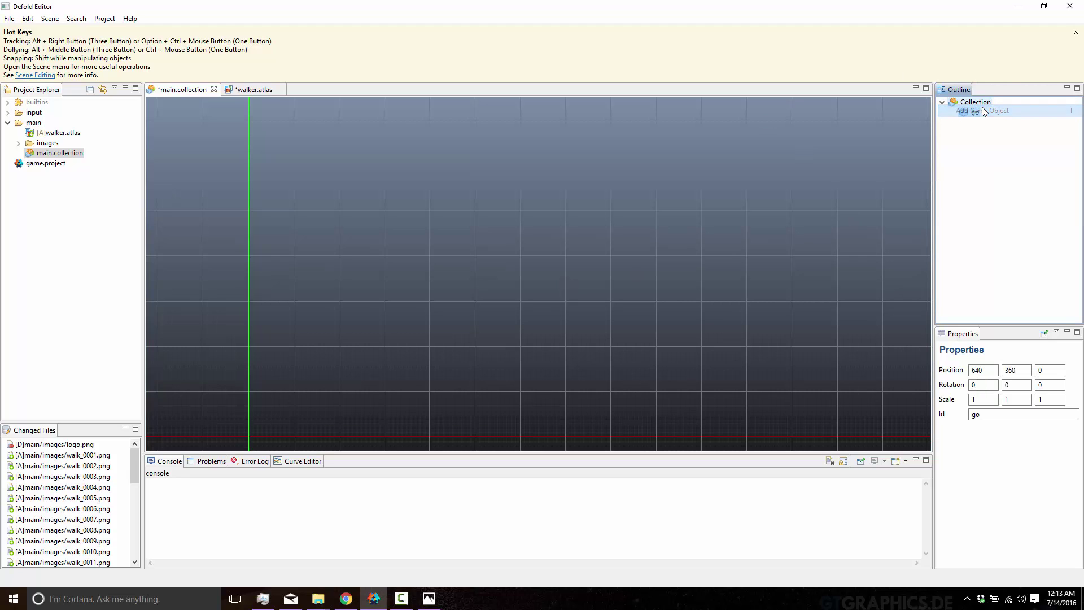
{"action": "right_click", "coordinate": [973, 112]}
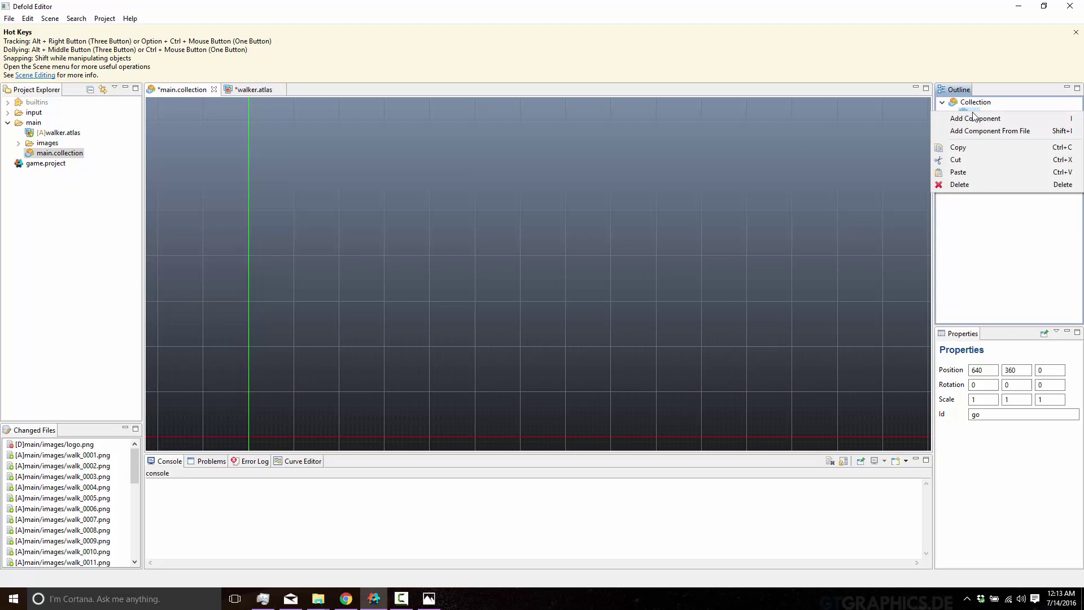
{"action": "left_click", "coordinate": [1002, 414]}
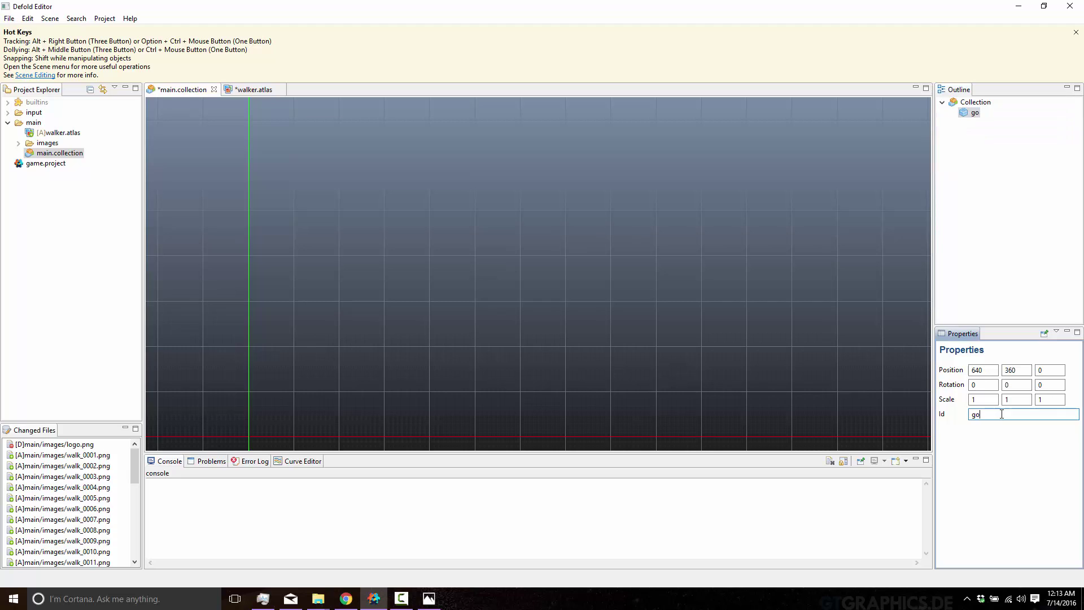
{"action": "double_click", "coordinate": [1008, 412]}
{"action": "type", "text": "walkingGuy"}
{"action": "key", "text": "Return"}
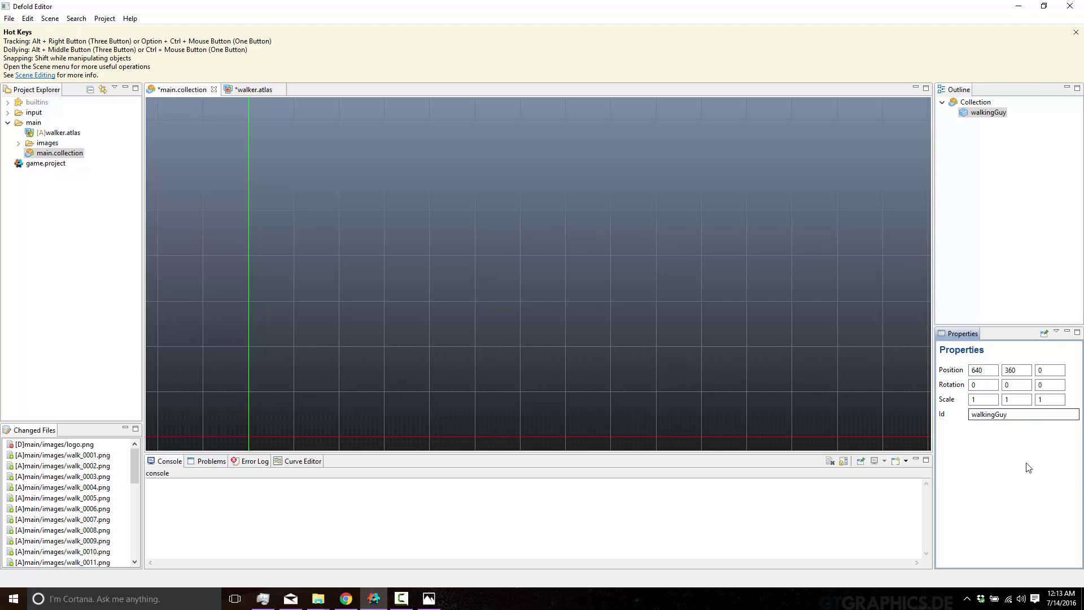
Add a Sprite component to the walkingGuy game object
{"action": "right_click", "coordinate": [989, 117]}
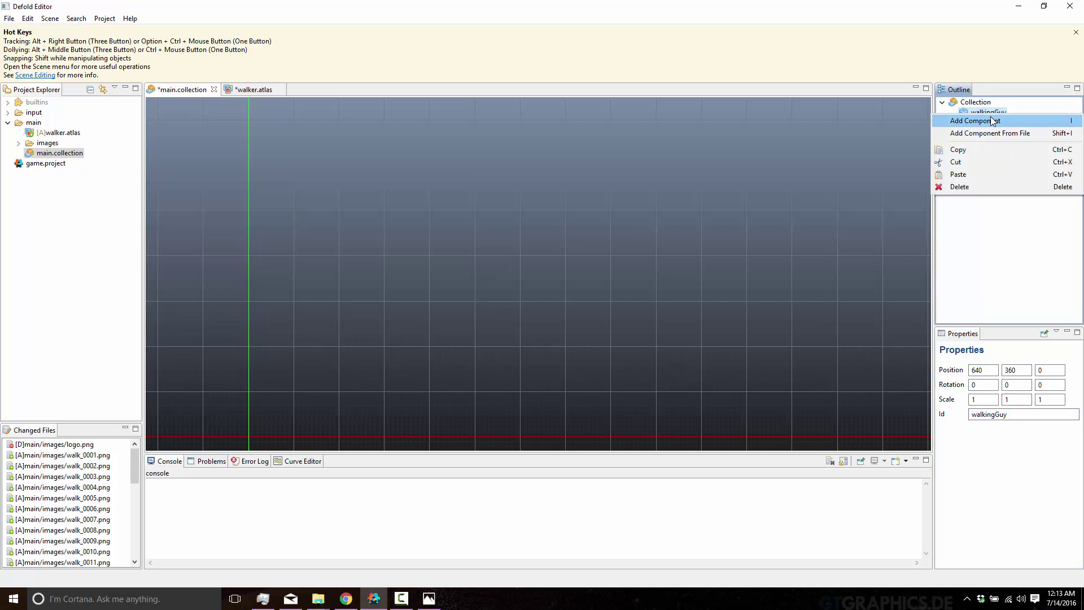
{"action": "left_click", "coordinate": [992, 119]}
{"action": "left_click", "coordinate": [466, 269]}
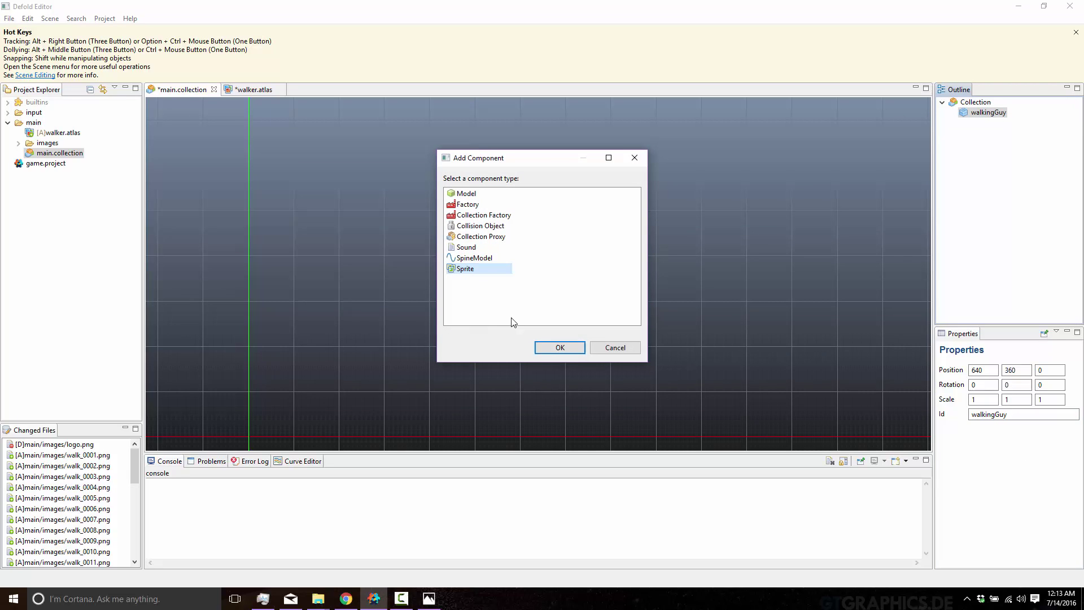
{"action": "left_click", "coordinate": [553, 350]}
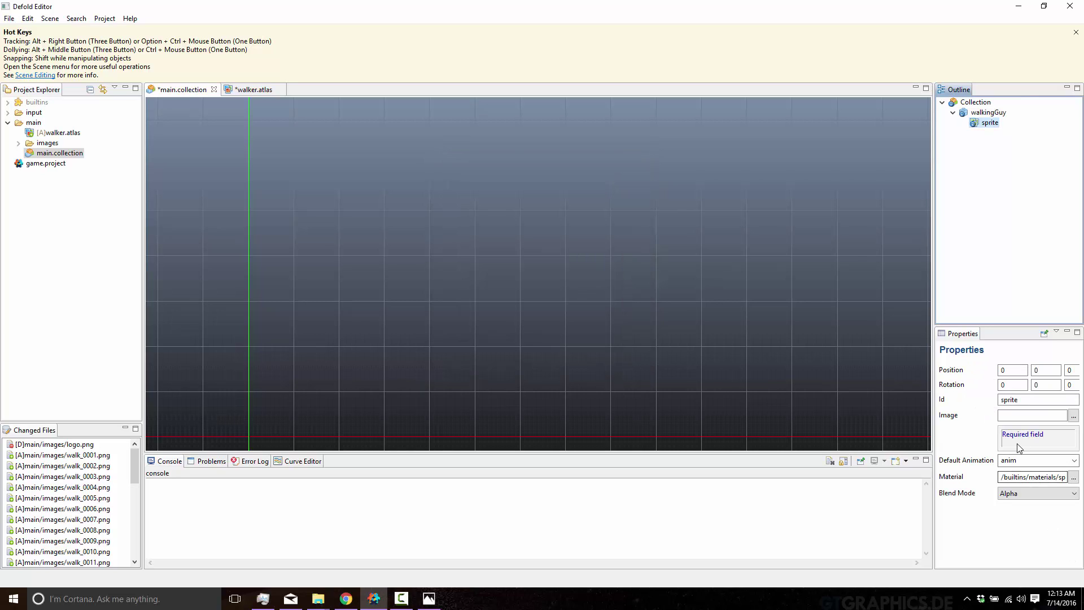
Assign walker.atlas as the sprite's image and choose walk as its default animation
{"action": "left_click", "coordinate": [1073, 415]}
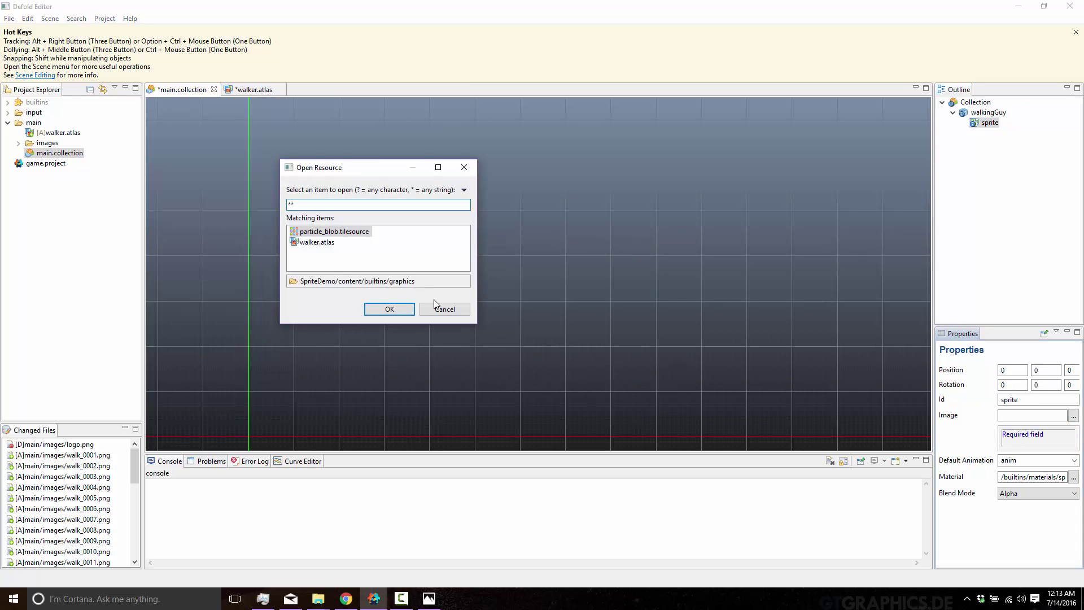
{"action": "left_click", "coordinate": [309, 246]}
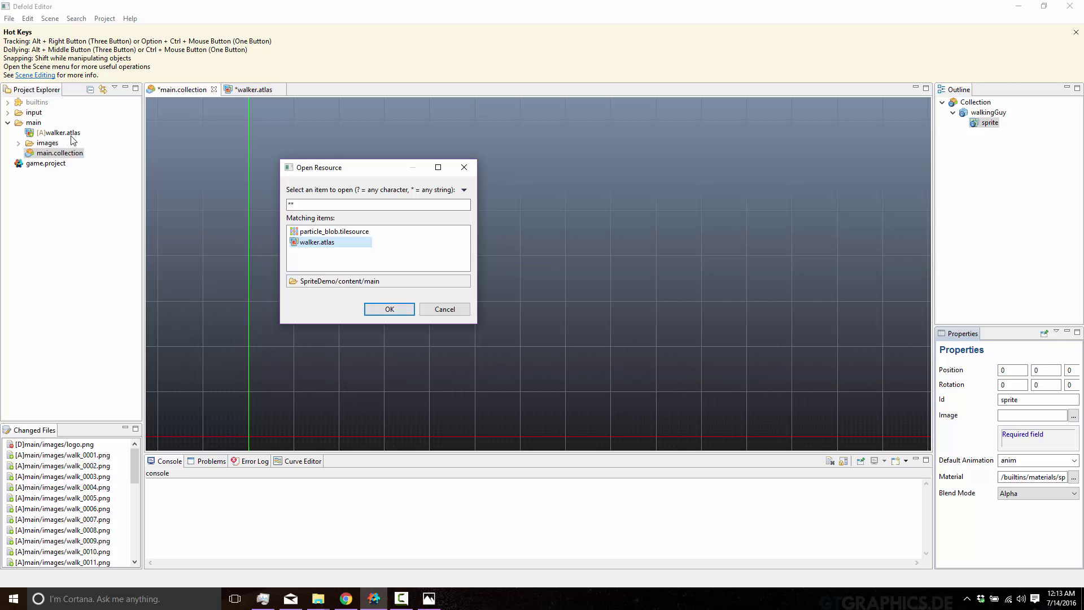
{"action": "left_click", "coordinate": [377, 309]}
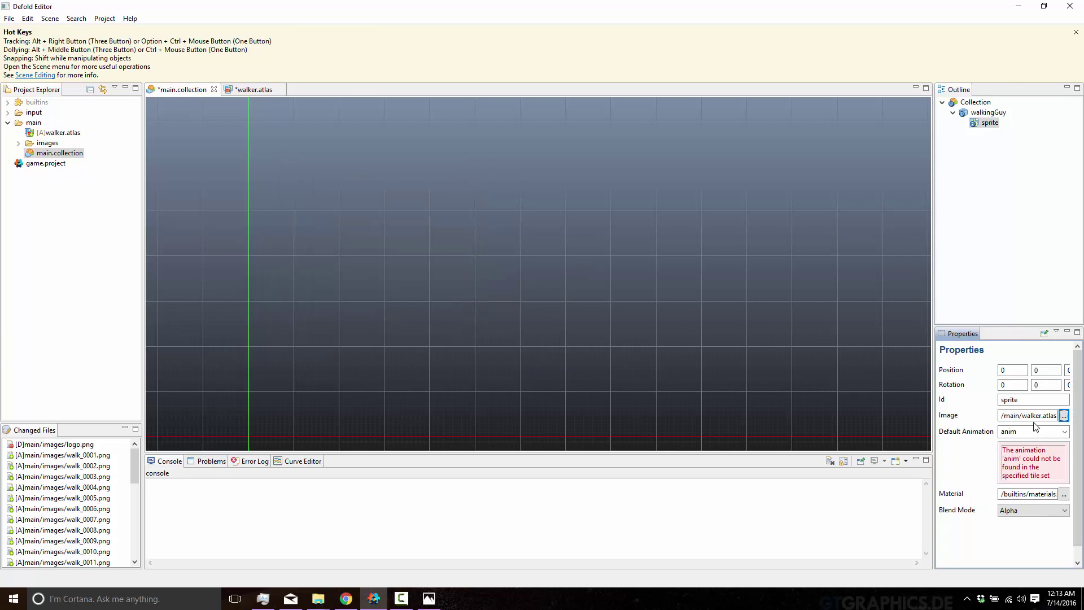
{"action": "left_click", "coordinate": [1064, 432]}
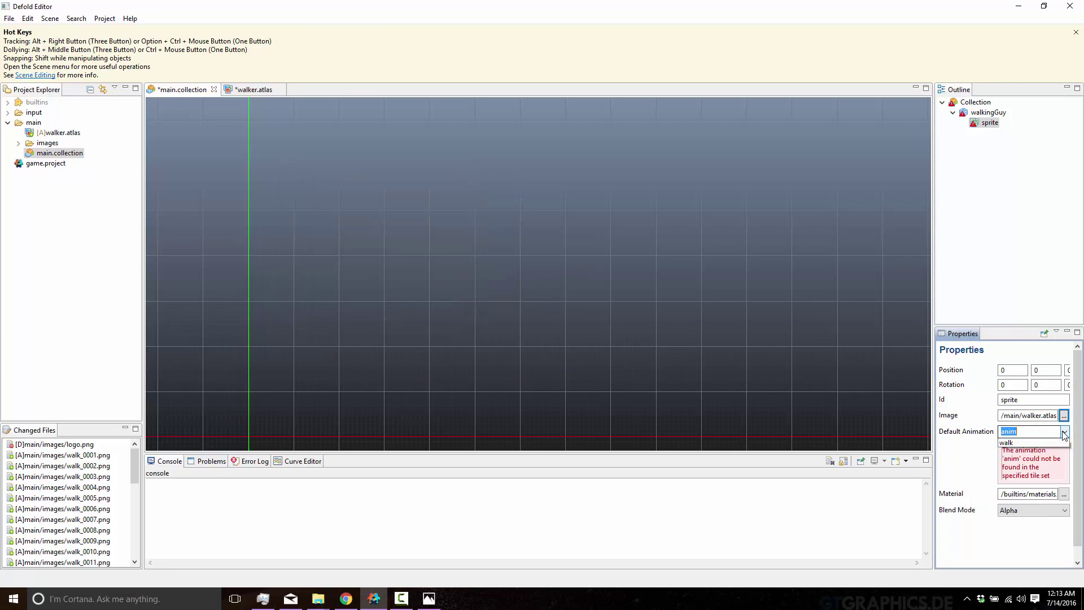
{"action": "left_click", "coordinate": [1016, 443]}
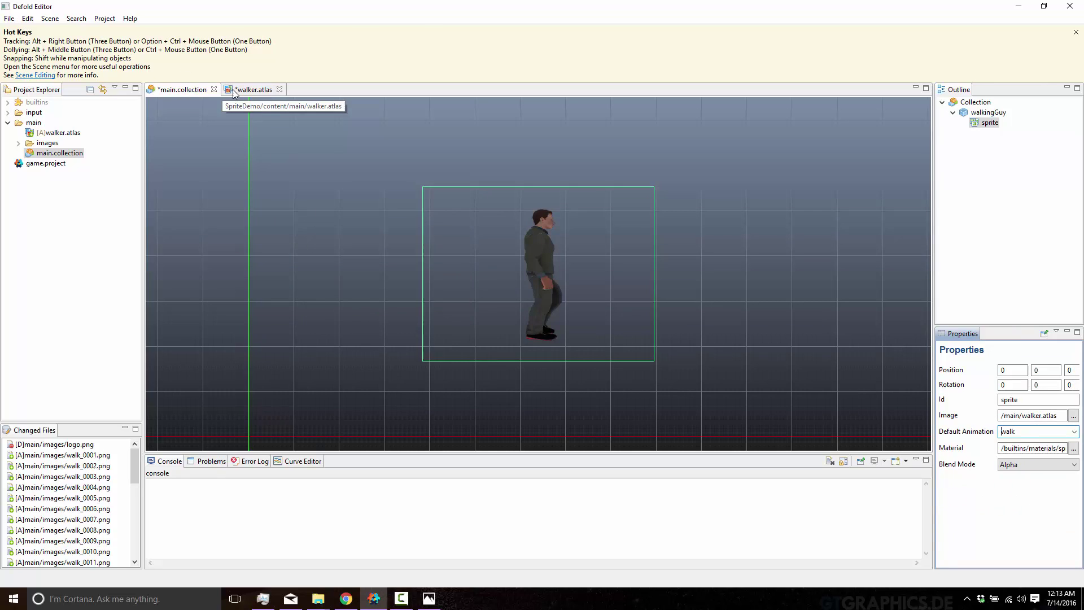
Save the changes to walker.atlas and return to main.collection
{"action": "left_click", "coordinate": [253, 89]}
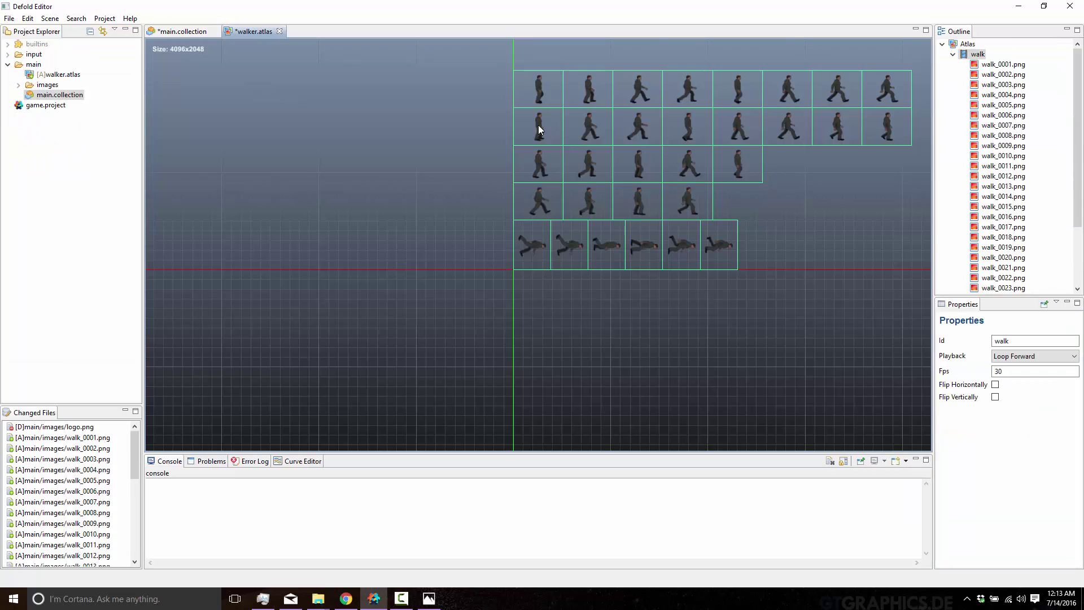
{"action": "left_click", "coordinate": [977, 55]}
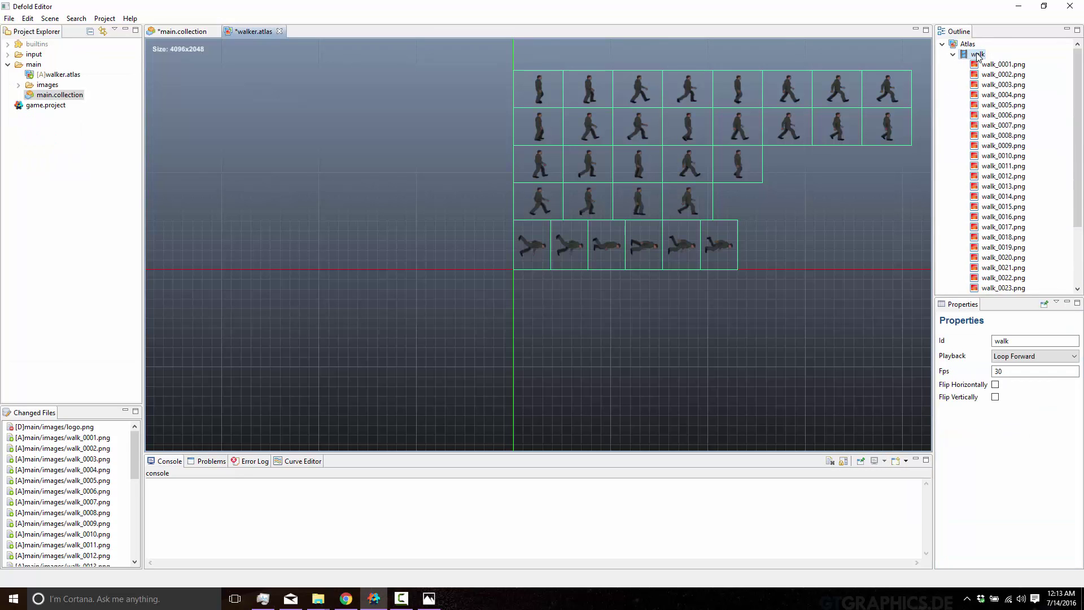
{"action": "left_click", "coordinate": [181, 32]}
{"action": "key", "text": "ctrl+Page_Down"}
{"action": "key", "text": "ctrl+s"}
{"action": "left_click", "coordinate": [183, 32]}
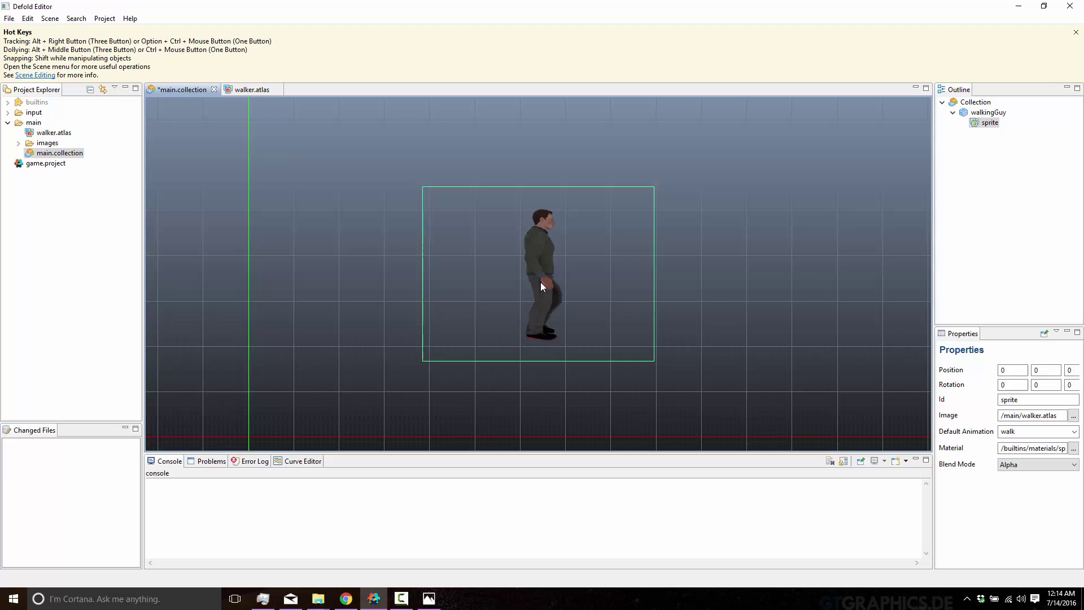
Move the walkingGuy sprite to about X -383, Y -167, and build and run the project
{"action": "key", "text": "w"}
{"action": "left_click_drag", "start_coordinate": [561, 273], "coordinate": [395, 282]}
{"action": "left_click_drag", "start_coordinate": [366, 244], "coordinate": [355, 304]}
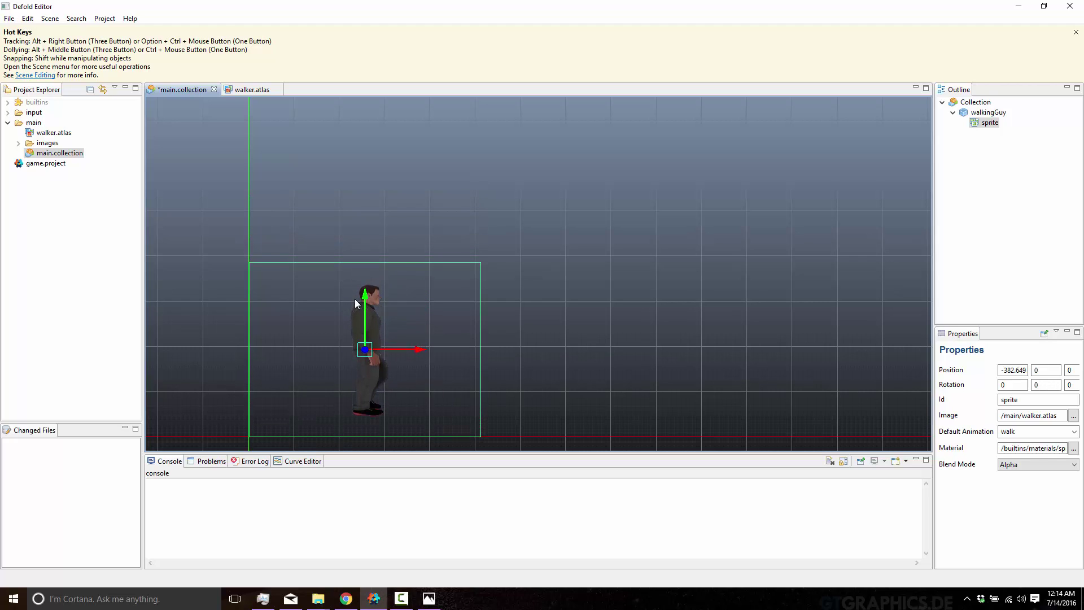
{"action": "left_click", "coordinate": [105, 18]}
{"action": "left_click", "coordinate": [119, 29]}
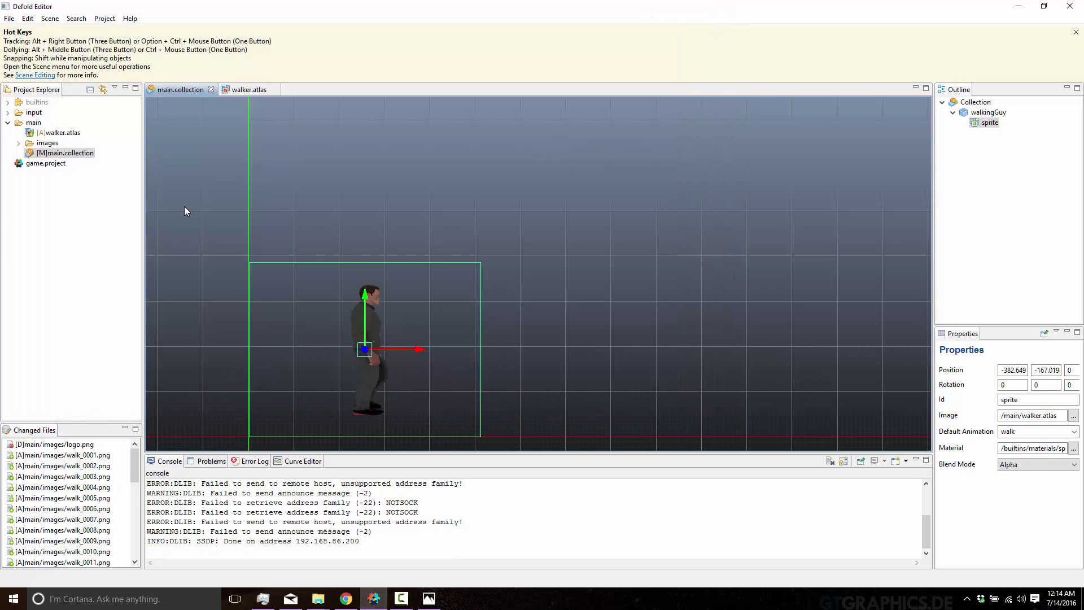
Switch to File Explorer, open the Generic folder inside Spritesheets, and look through its sprite sheet images
{"action": "mouse_move", "coordinate": [318, 603]}
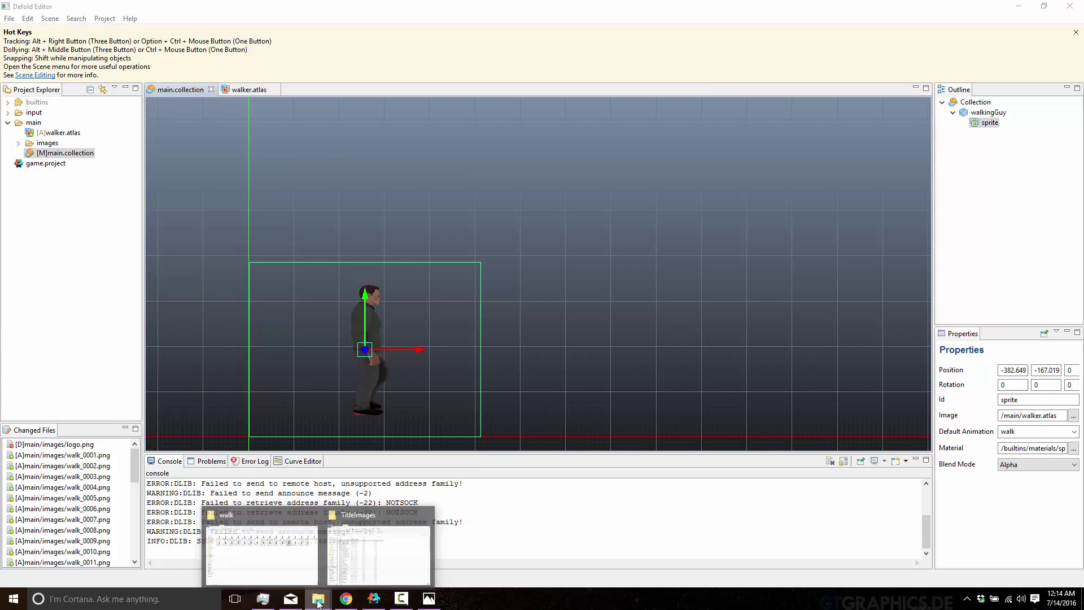
{"action": "left_click", "coordinate": [288, 576]}
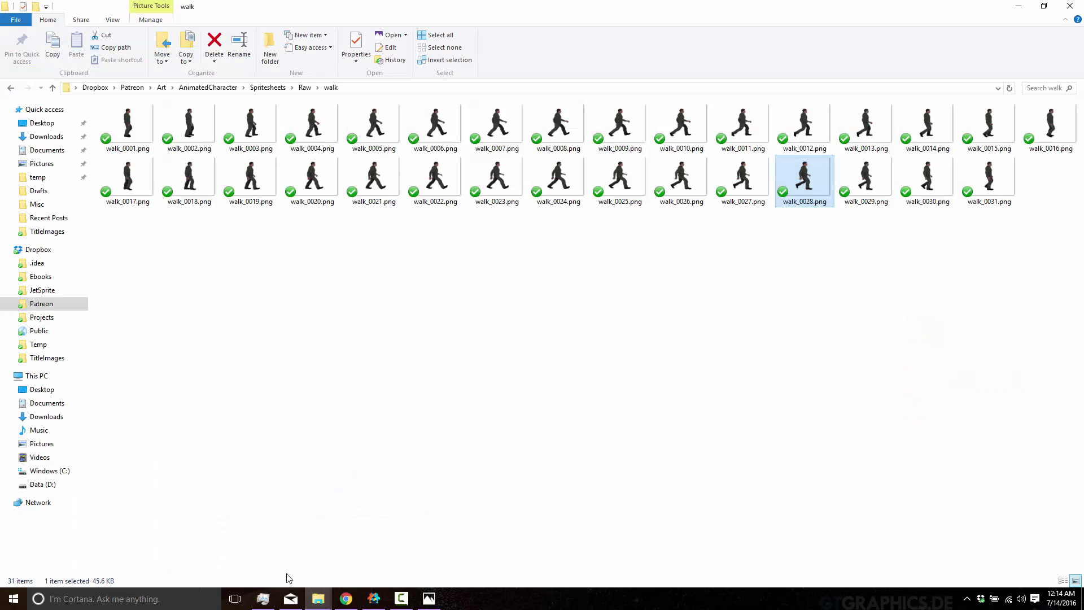
{"action": "left_click", "coordinate": [267, 87]}
{"action": "double_click", "coordinate": [143, 117]}
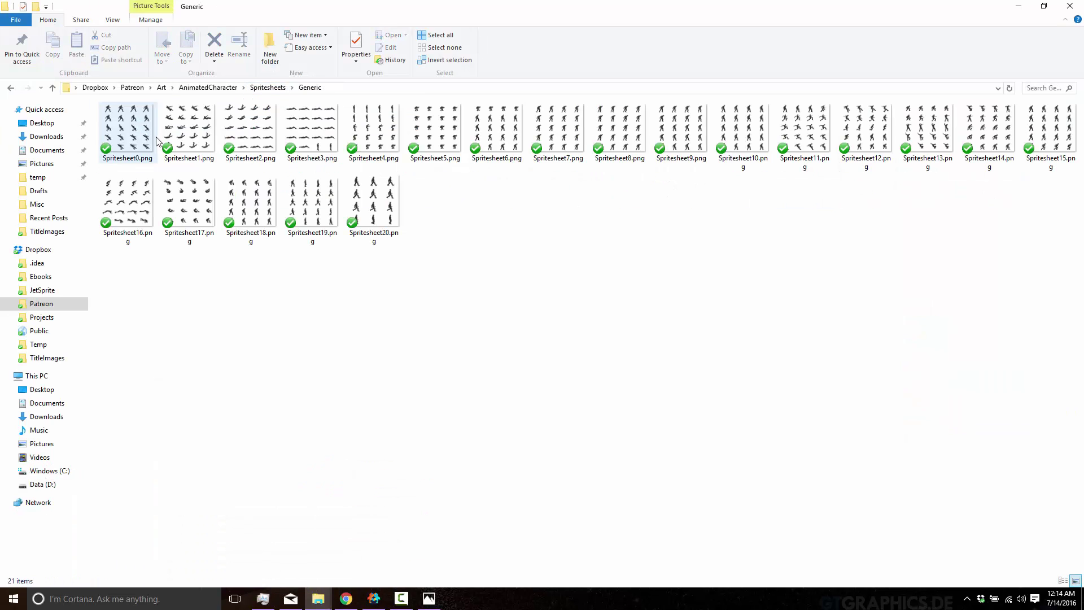
{"action": "double_click", "coordinate": [443, 135]}
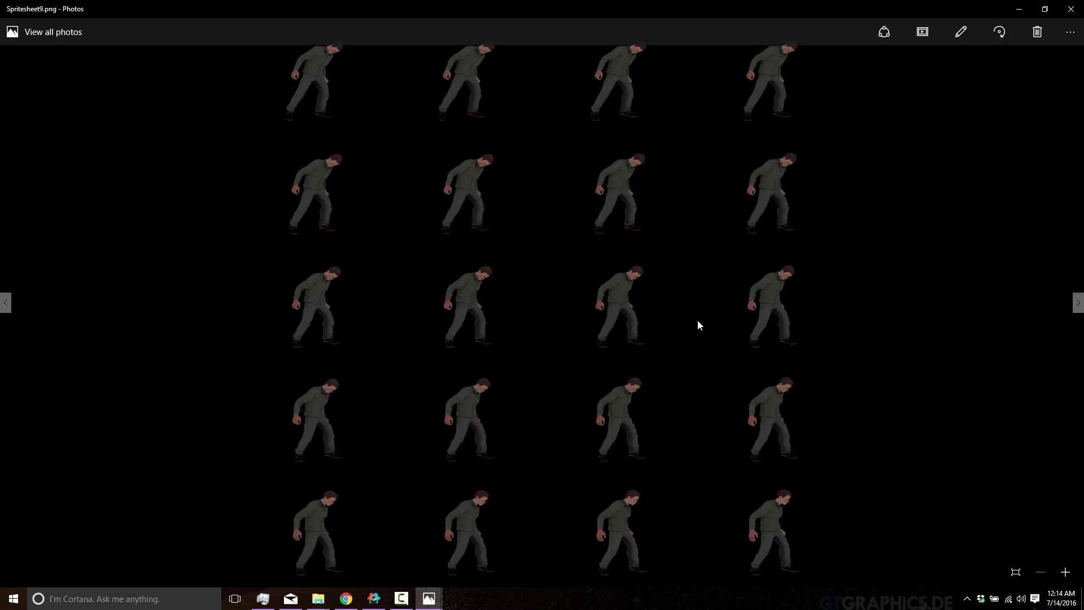
{"action": "scroll", "coordinate": [698, 325], "scroll_direction": "down", "scroll_amount": 4}
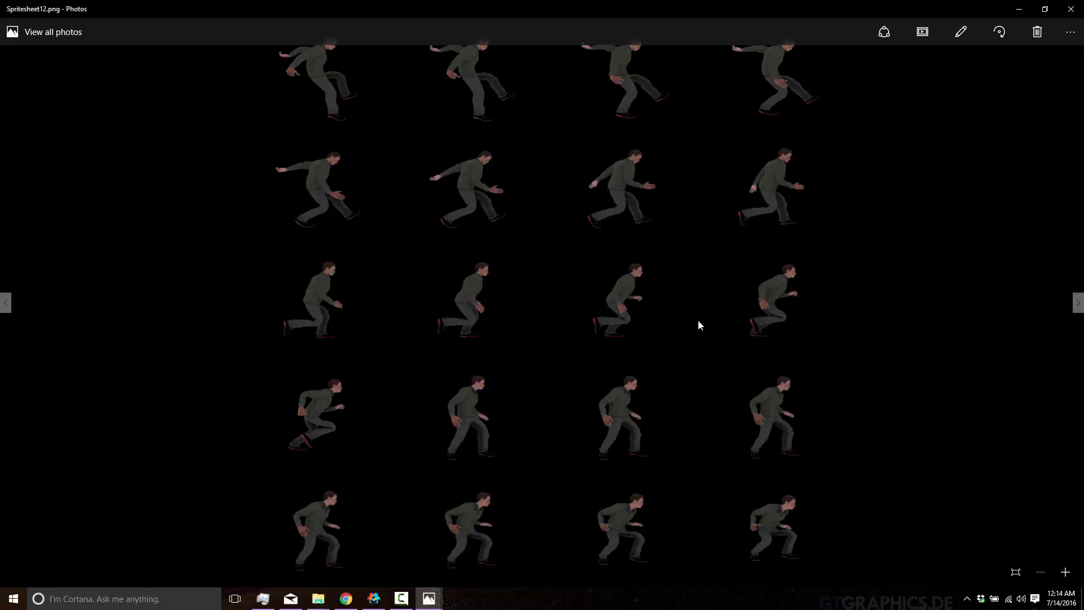
{"action": "scroll", "coordinate": [698, 323], "scroll_direction": "down", "scroll_amount": 5}
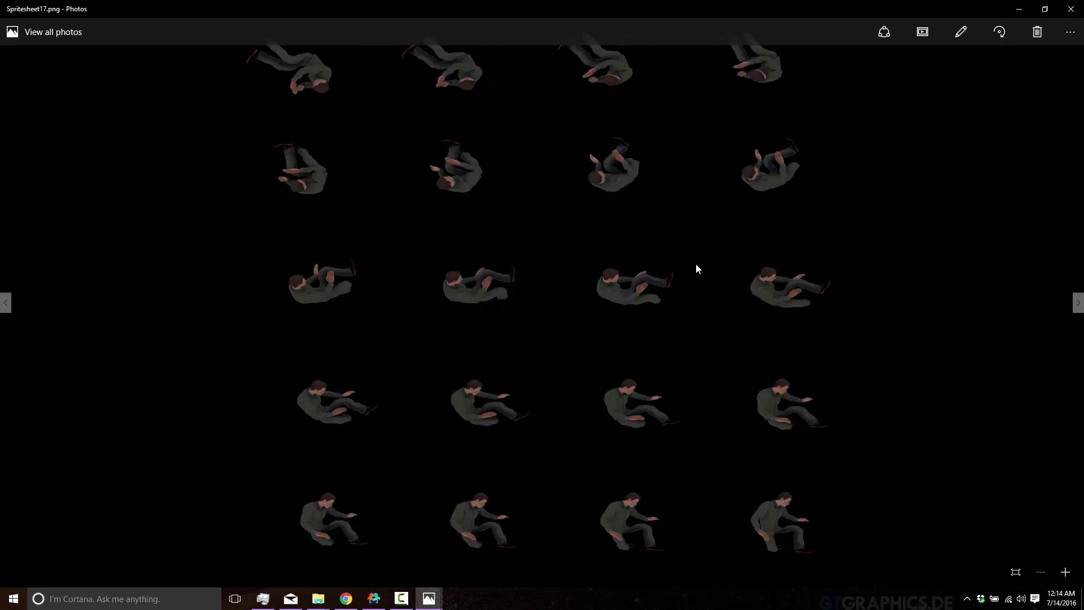
{"action": "left_click", "coordinate": [1071, 9]}
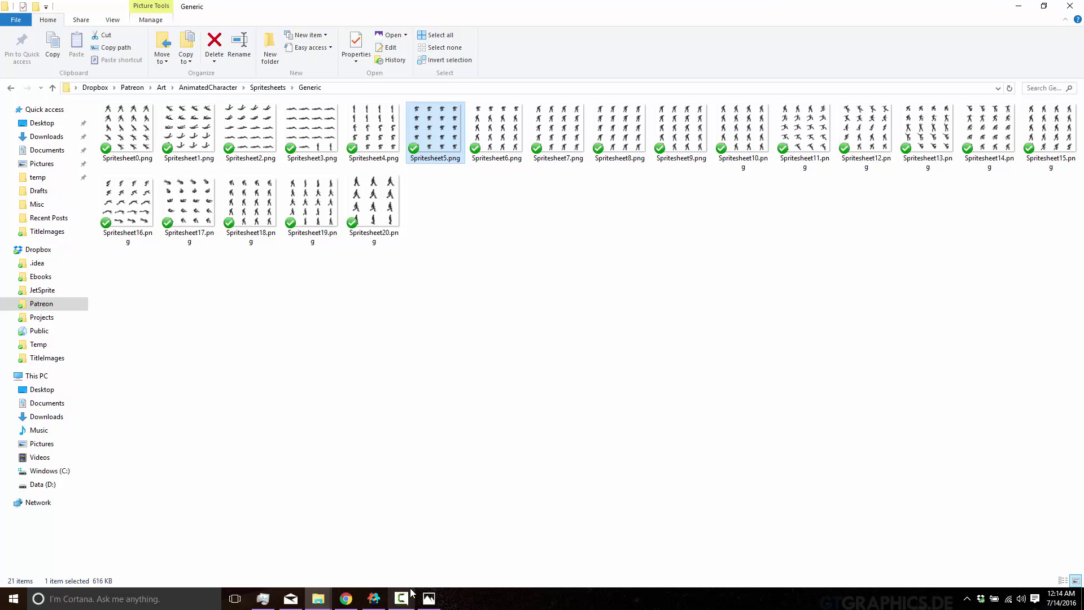
Preview Spritesheet20.png and add it to the images folder of the Defold project
{"action": "left_click_drag", "start_coordinate": [361, 195], "coordinate": [448, 279]}
{"action": "double_click", "coordinate": [371, 190]}
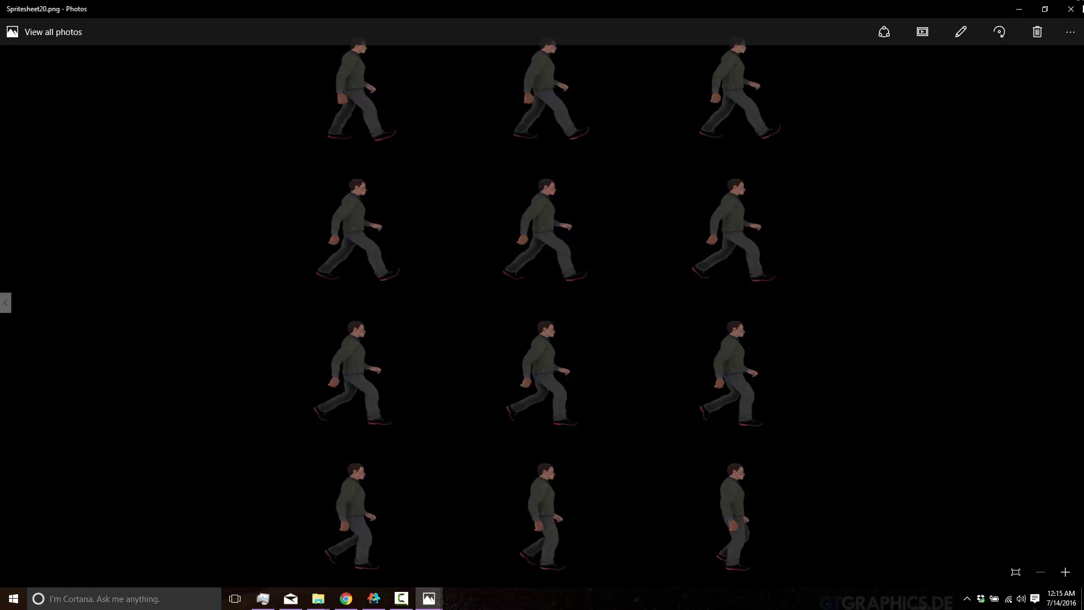
{"action": "left_click", "coordinate": [1071, 8]}
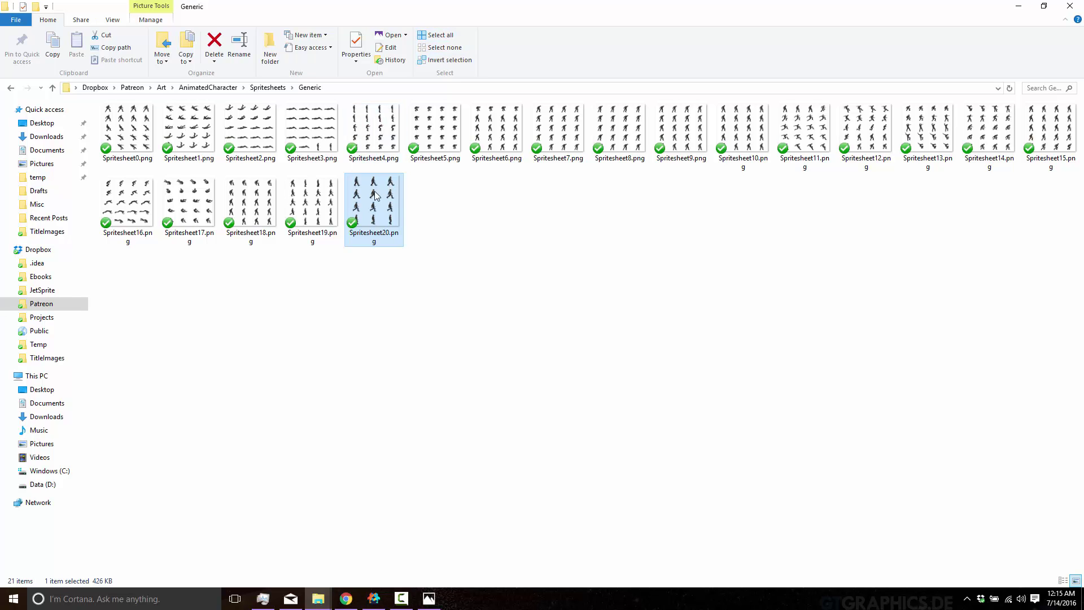
{"action": "left_click_drag", "start_coordinate": [380, 190], "coordinate": [52, 148]}
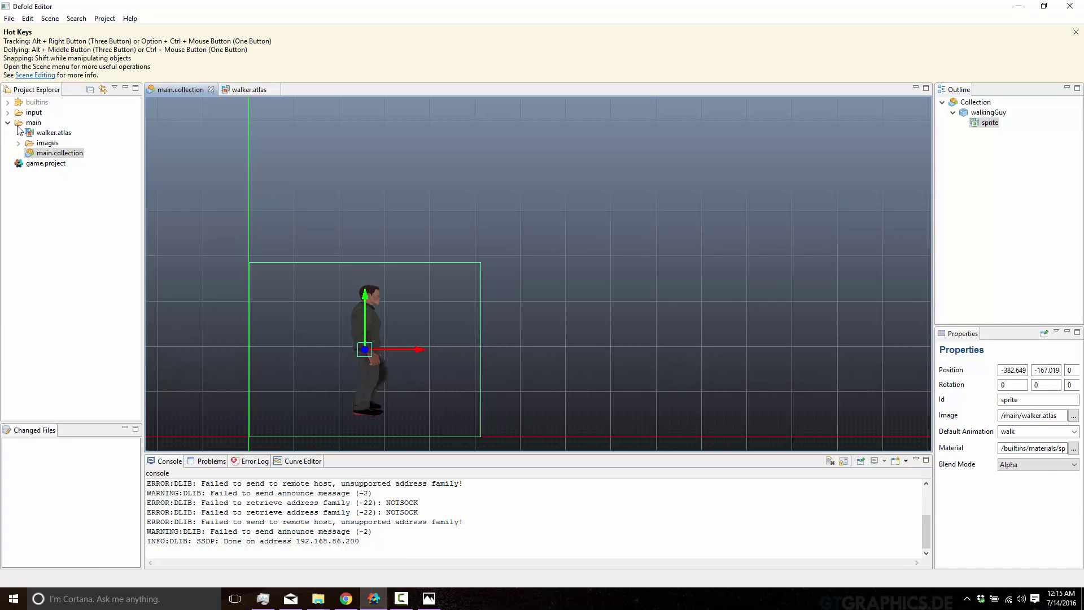
Create a tile source file named walkerTiles.tilesource in the main folder
{"action": "right_click", "coordinate": [33, 126]}
{"action": "mouse_move", "coordinate": [55, 135]}
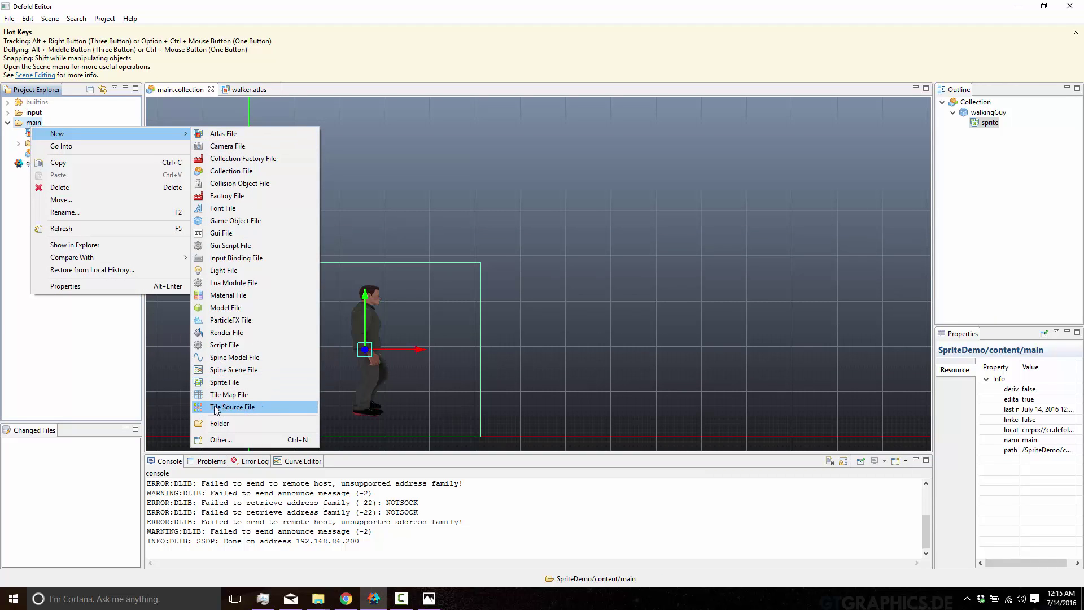
{"action": "left_click", "coordinate": [233, 408]}
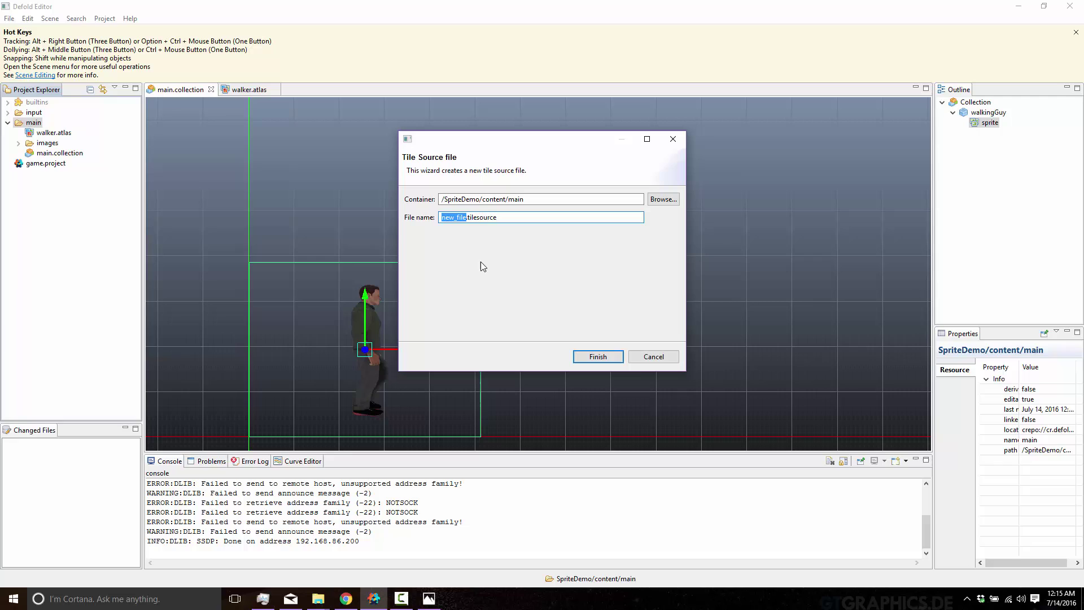
{"action": "type", "text": "walkerTailes"}
{"action": "key", "text": "Return"}
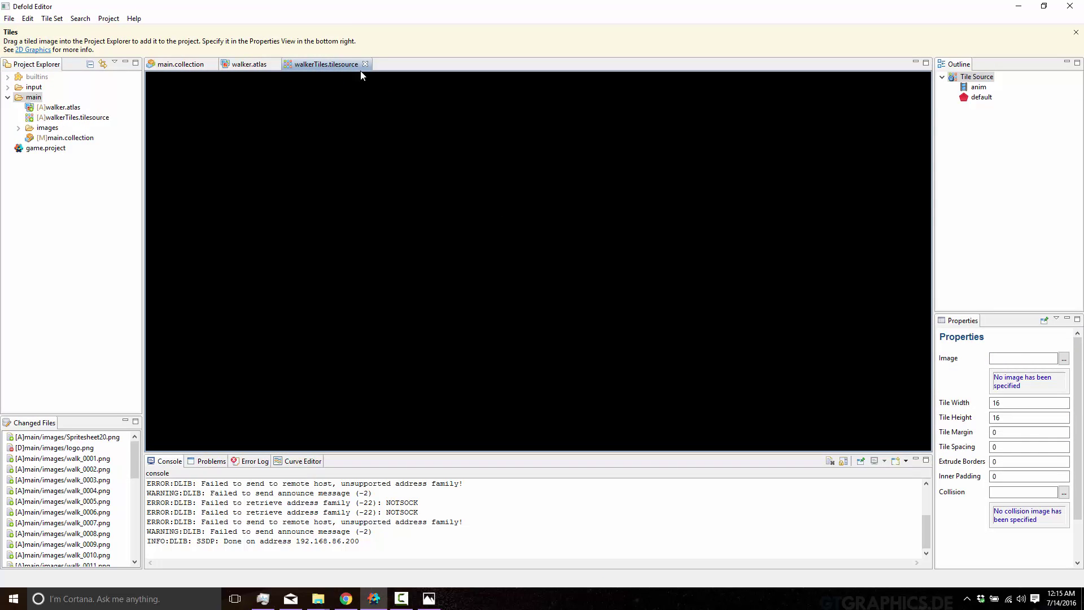
Rename the anim animation in the tile source as jankyWalk
{"action": "left_click", "coordinate": [983, 88]}
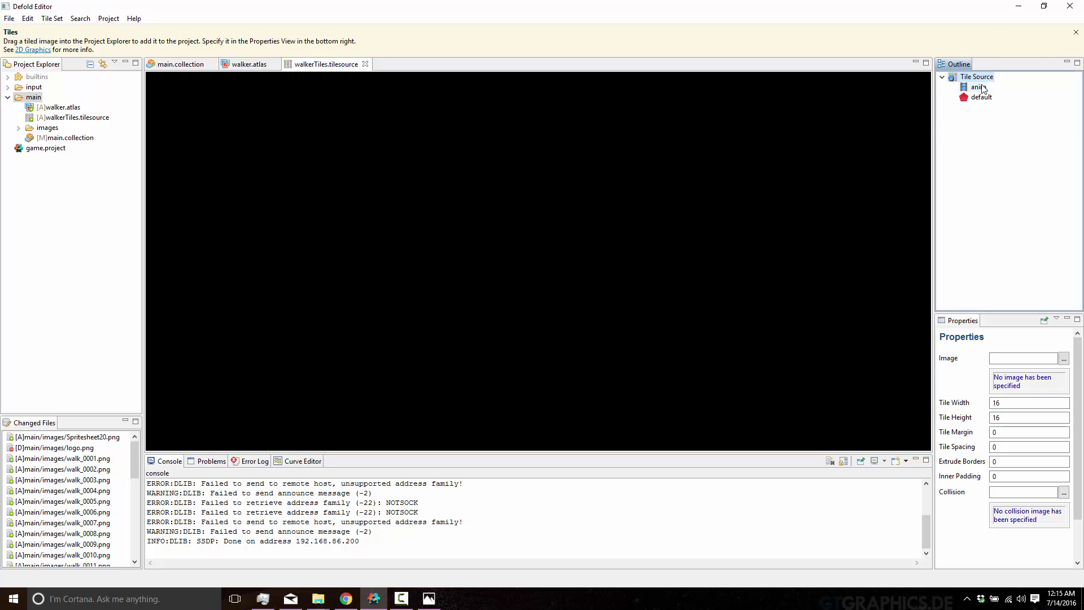
{"action": "left_click", "coordinate": [981, 88]}
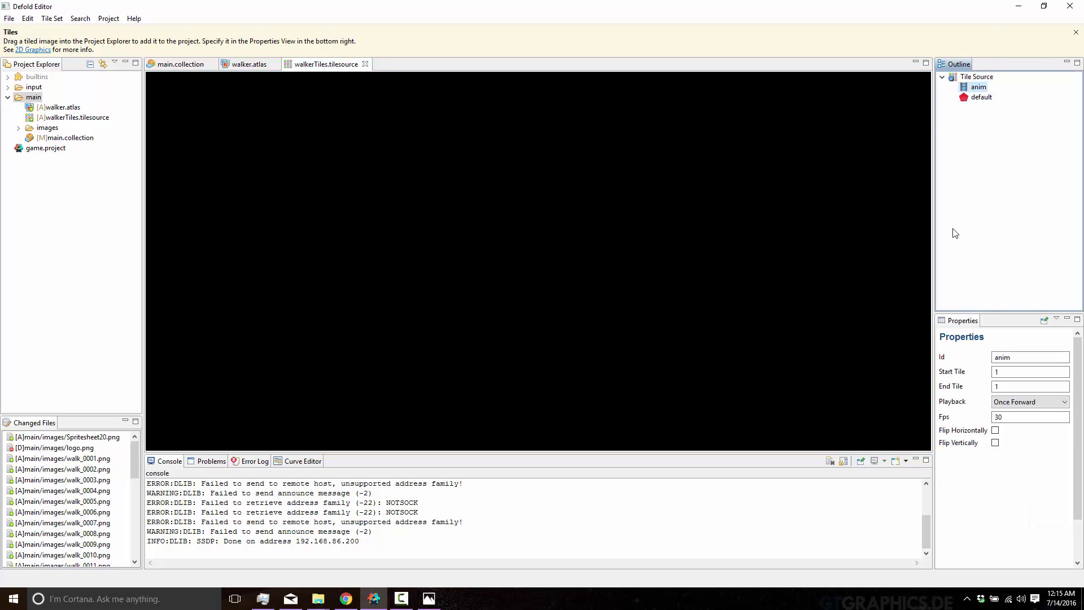
{"action": "double_click", "coordinate": [1037, 358]}
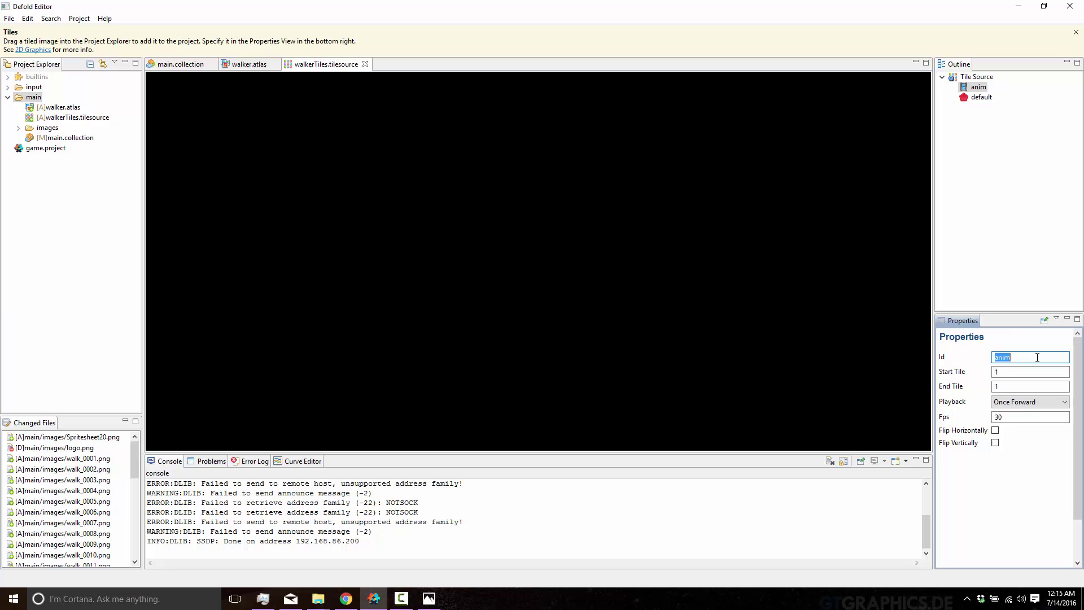
{"action": "type", "text": "ba"}
{"action": "type", "text": "nkyWalk"}
{"action": "key", "text": "Return"}
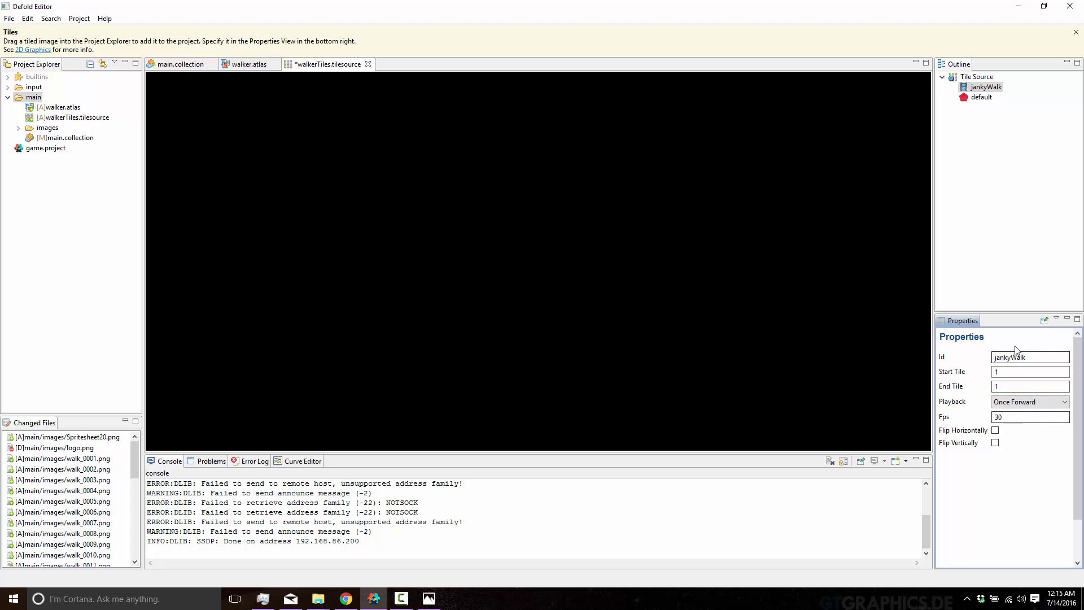
Assign Spritesheet20.png as the image of the tile source
{"action": "left_click", "coordinate": [984, 78]}
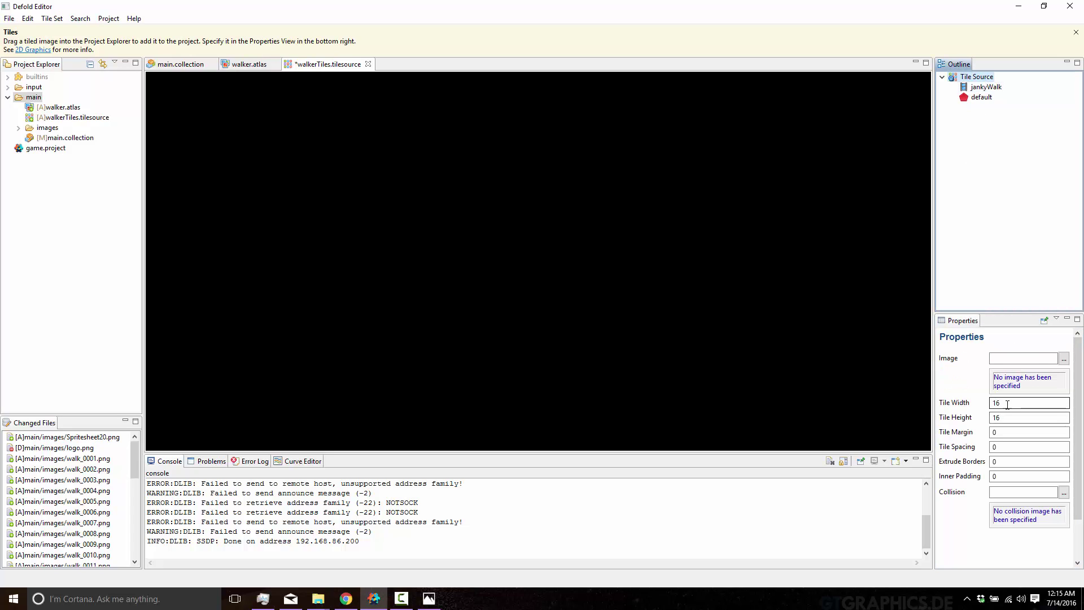
{"action": "left_click", "coordinate": [1064, 358]}
{"action": "left_click", "coordinate": [326, 241]}
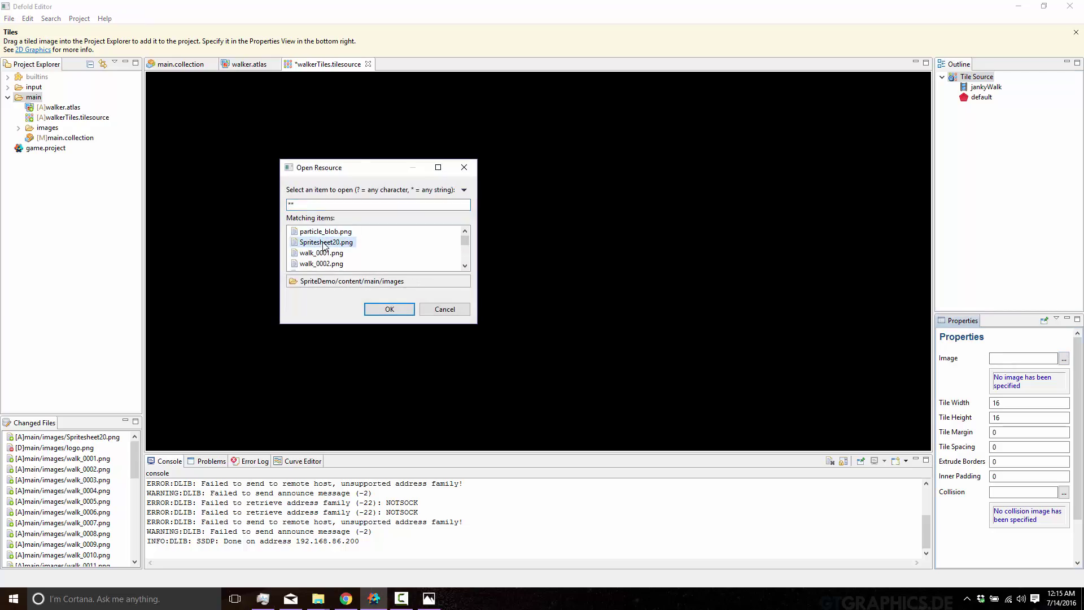
{"action": "left_click", "coordinate": [389, 309]}
{"action": "scroll", "coordinate": [491, 307], "scroll_direction": "down", "scroll_amount": 6}
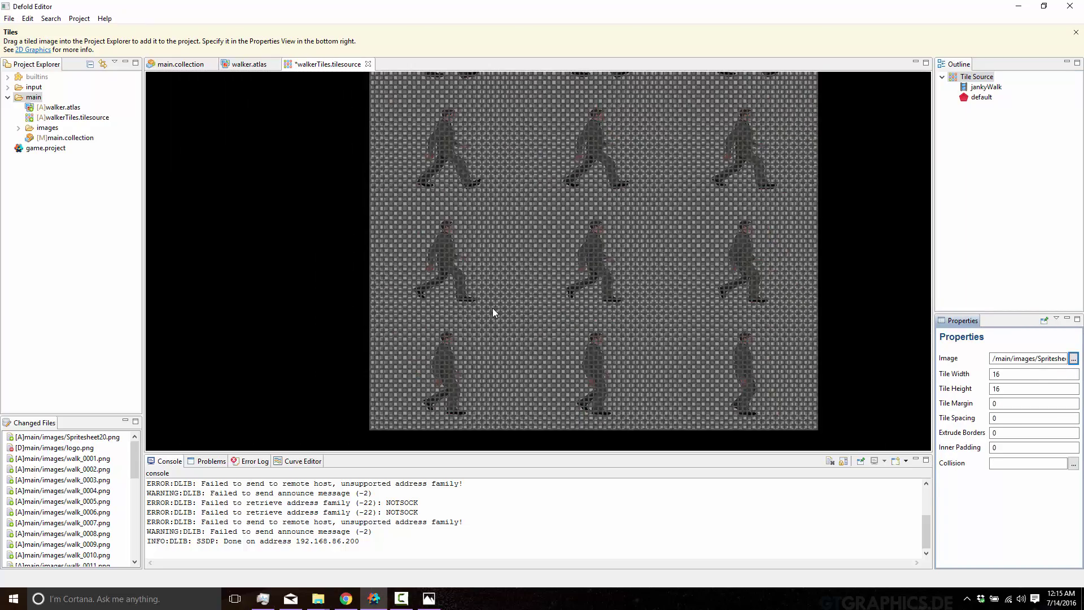
{"action": "scroll", "coordinate": [489, 177], "scroll_direction": "up", "scroll_amount": 3}
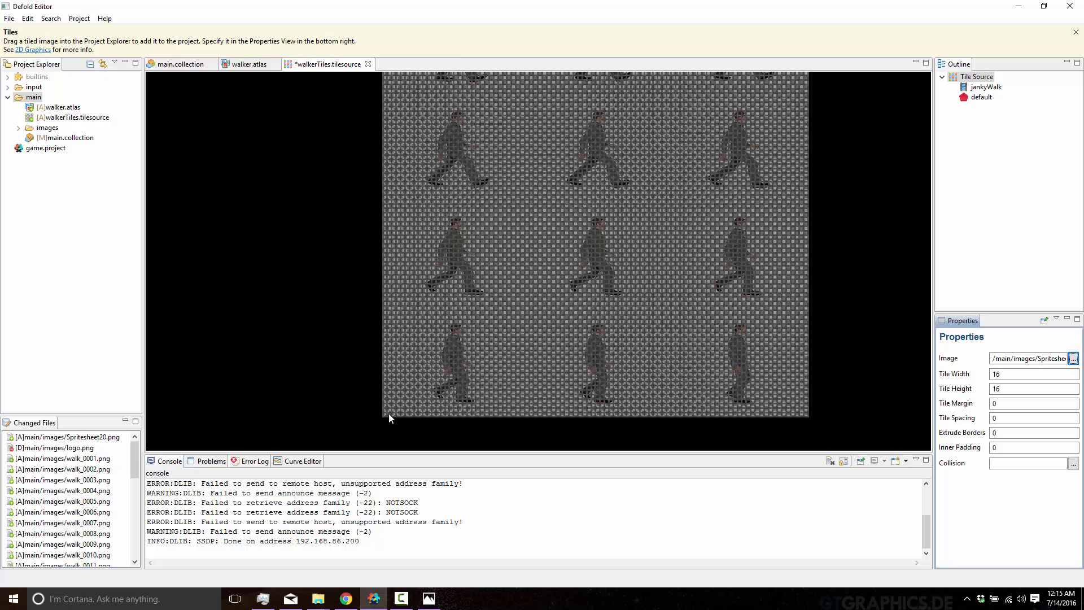
Set the tile source's Tile Width to 512 and Tile Height to 384
{"action": "double_click", "coordinate": [1011, 375]}
{"action": "double_click", "coordinate": [1009, 386]}
{"action": "double_click", "coordinate": [1018, 375]}
{"action": "double_click", "coordinate": [1009, 387]}
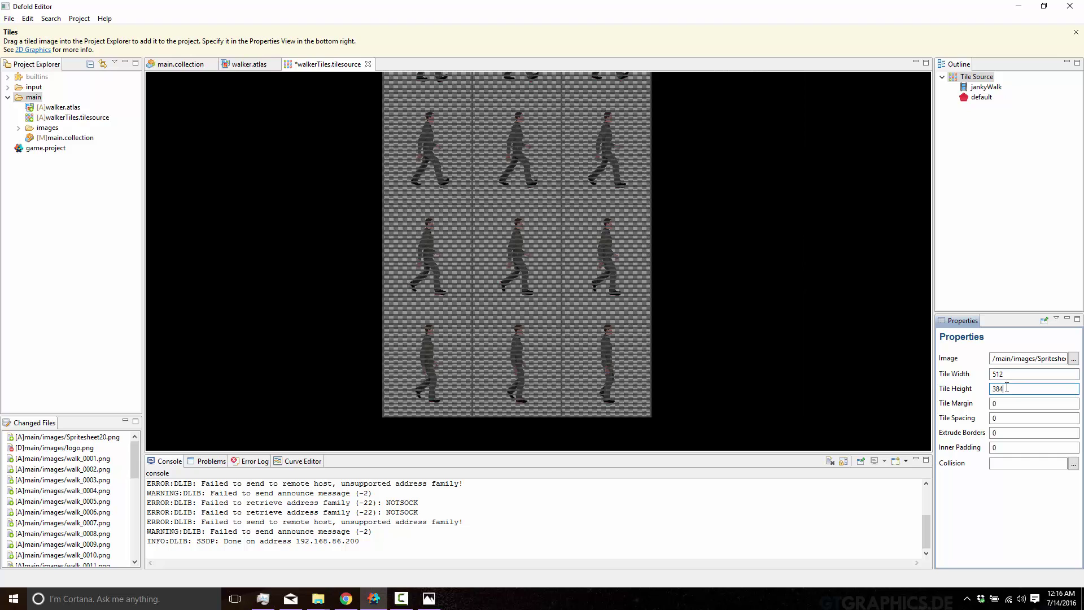
{"action": "key", "text": "Return"}
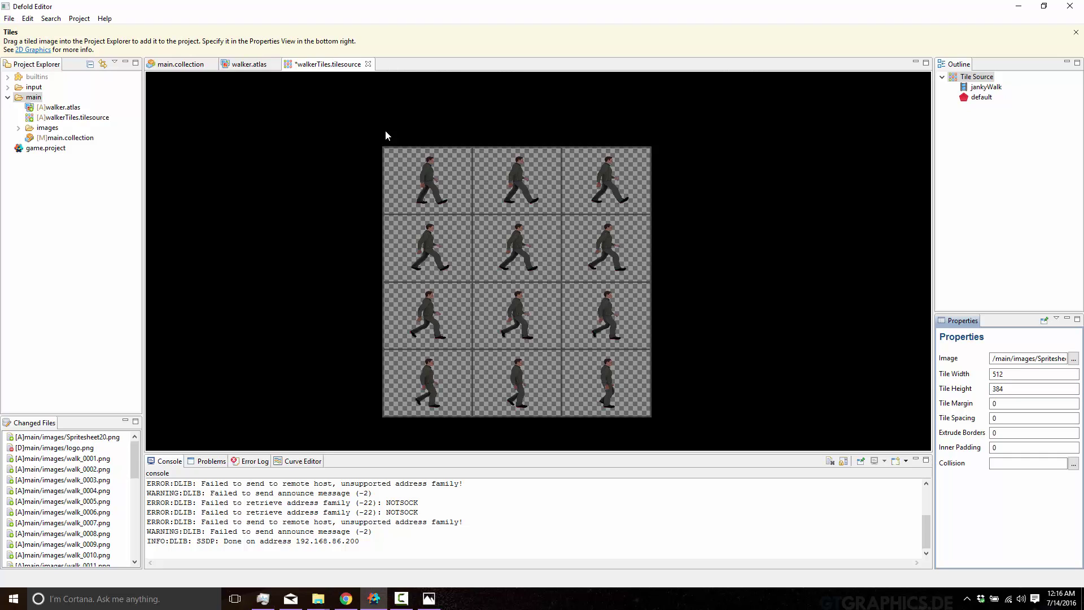
{"action": "left_click", "coordinate": [435, 188]}
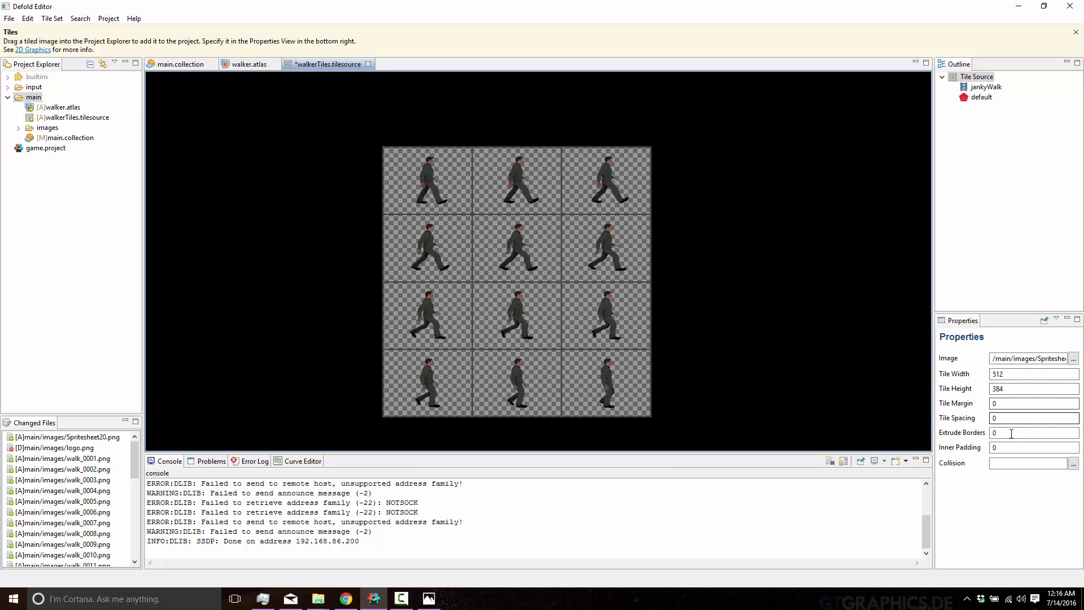
Set the End Tile of the jankyWalk animation to 12
{"action": "left_click", "coordinate": [986, 87]}
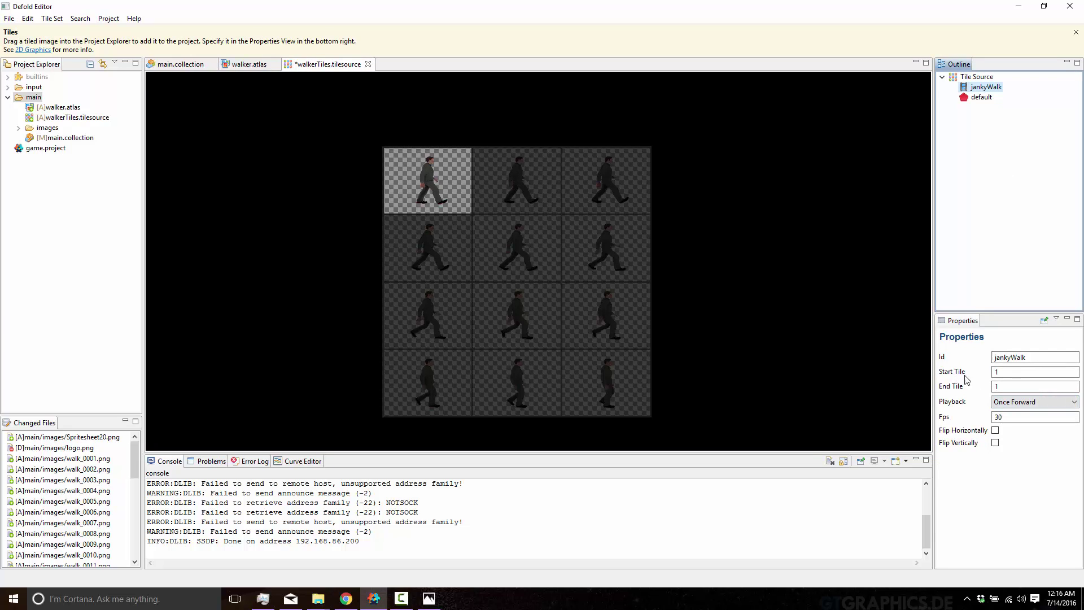
{"action": "left_click", "coordinate": [1024, 373]}
{"action": "left_click", "coordinate": [1016, 387]}
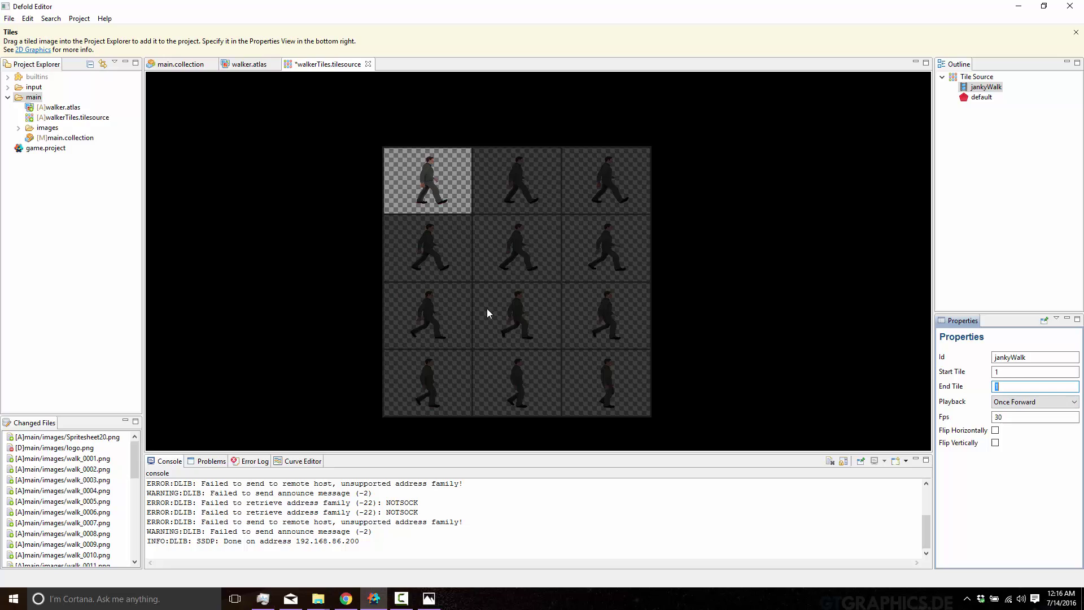
{"action": "left_click", "coordinate": [1017, 384]}
{"action": "left_click", "coordinate": [704, 346]}
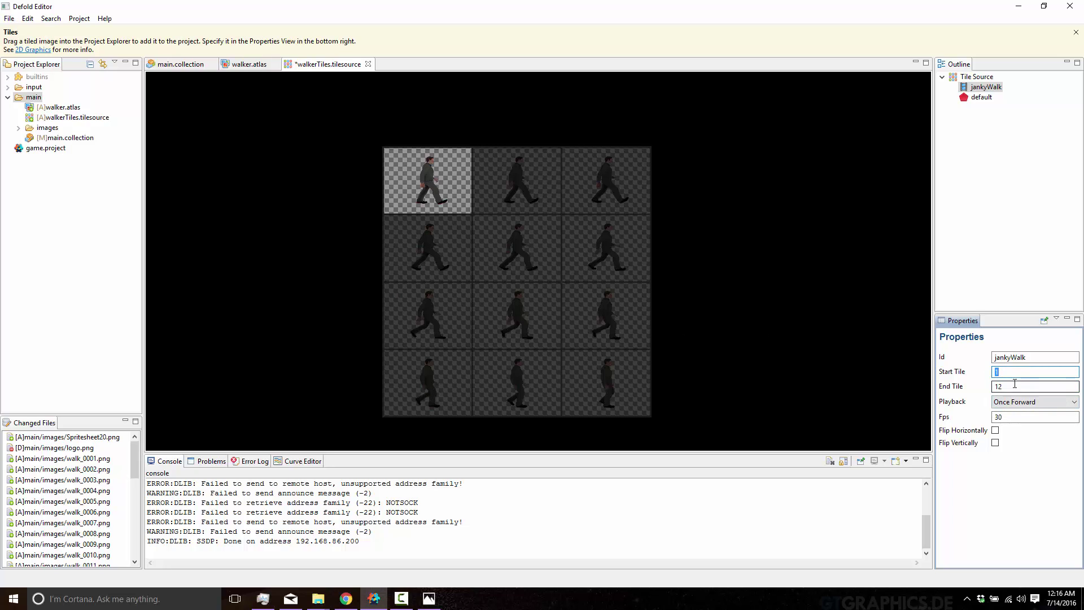
{"action": "left_click", "coordinate": [1015, 372]}
Play the jankyWalk animation preview and set its Playback to Loop Forward
{"action": "right_click", "coordinate": [956, 88]}
{"action": "left_click", "coordinate": [1010, 108]}
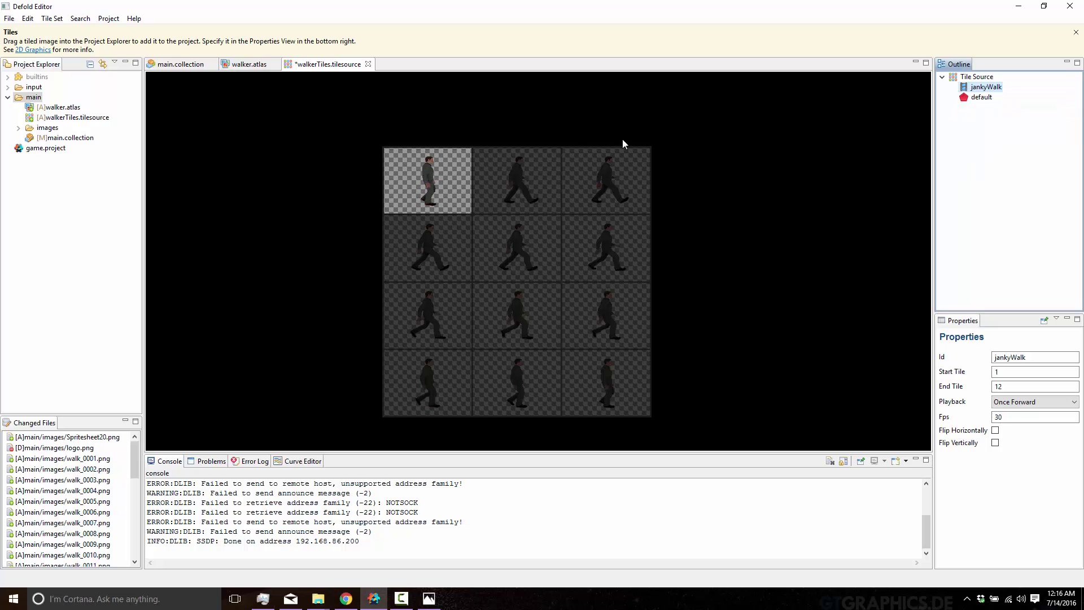
{"action": "left_click", "coordinate": [1034, 402]}
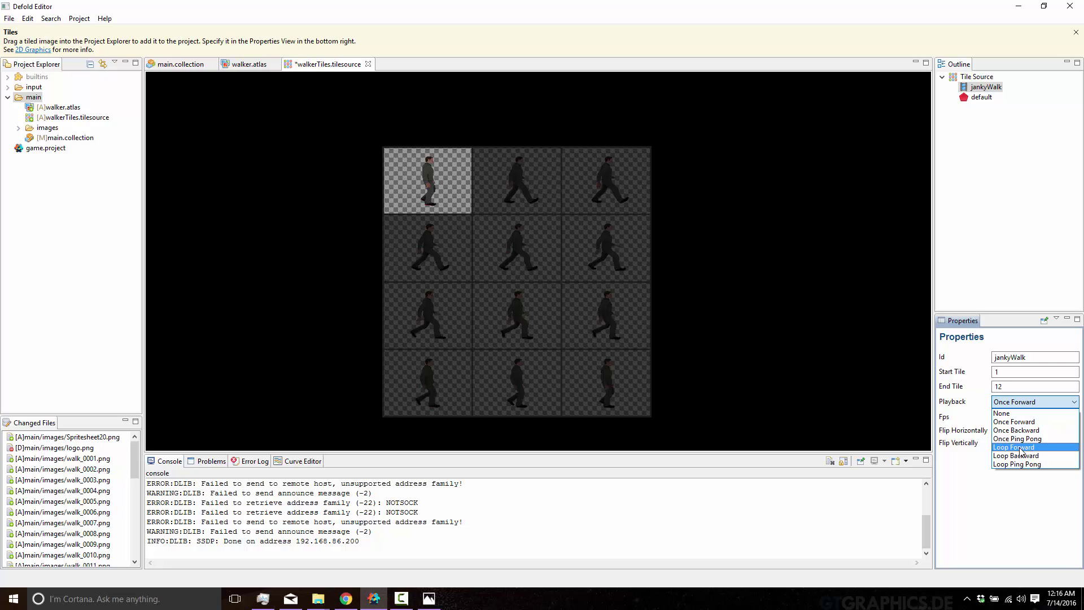
{"action": "left_click", "coordinate": [1019, 447]}
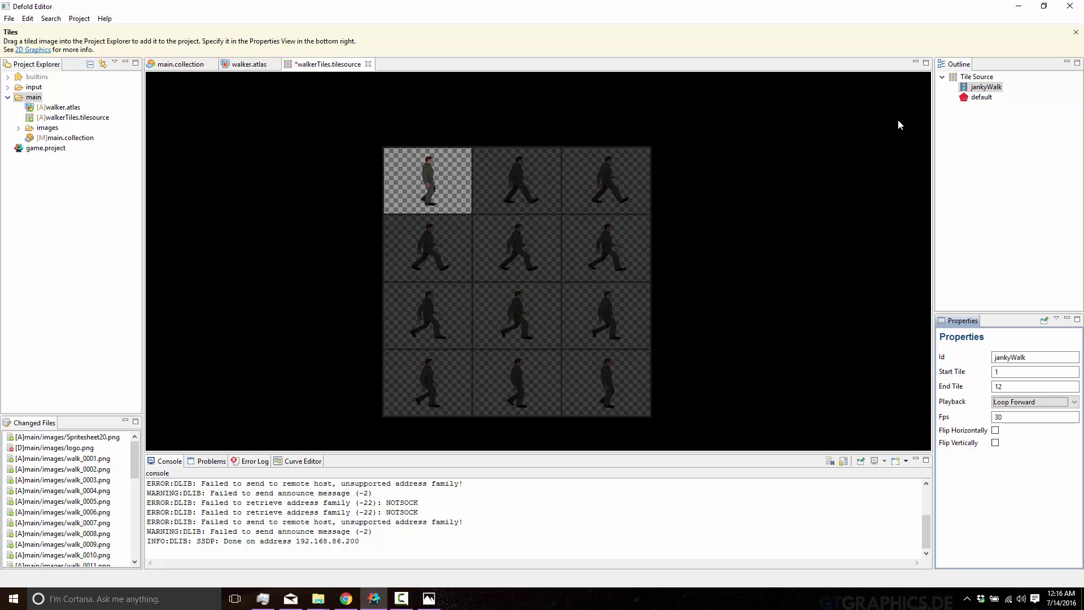
Preview the jankyWalk animation playing in the tile source
{"action": "right_click", "coordinate": [987, 87]}
{"action": "left_click", "coordinate": [1003, 108]}
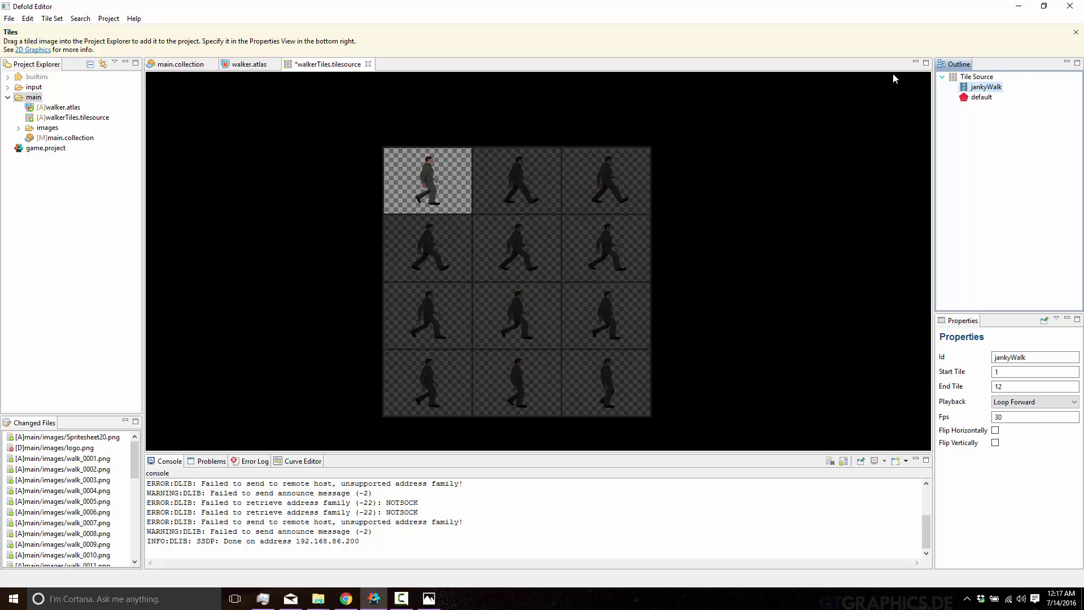
Add a new game object to main.collection and set its Id to differentGuy
{"action": "left_click", "coordinate": [172, 63]}
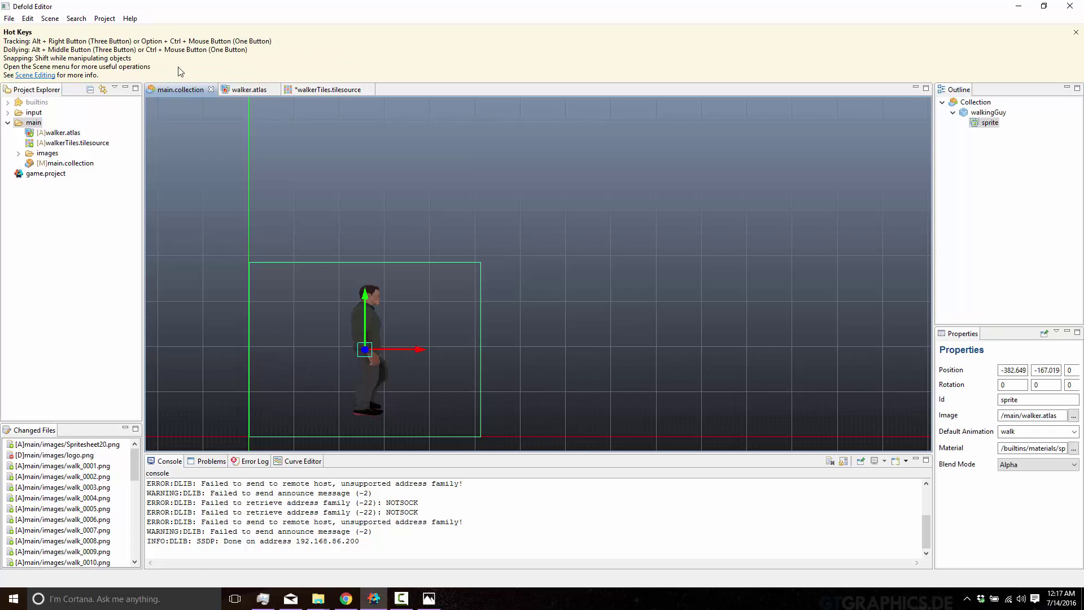
{"action": "left_click", "coordinate": [974, 102]}
{"action": "right_click", "coordinate": [975, 103]}
{"action": "left_click", "coordinate": [985, 109]}
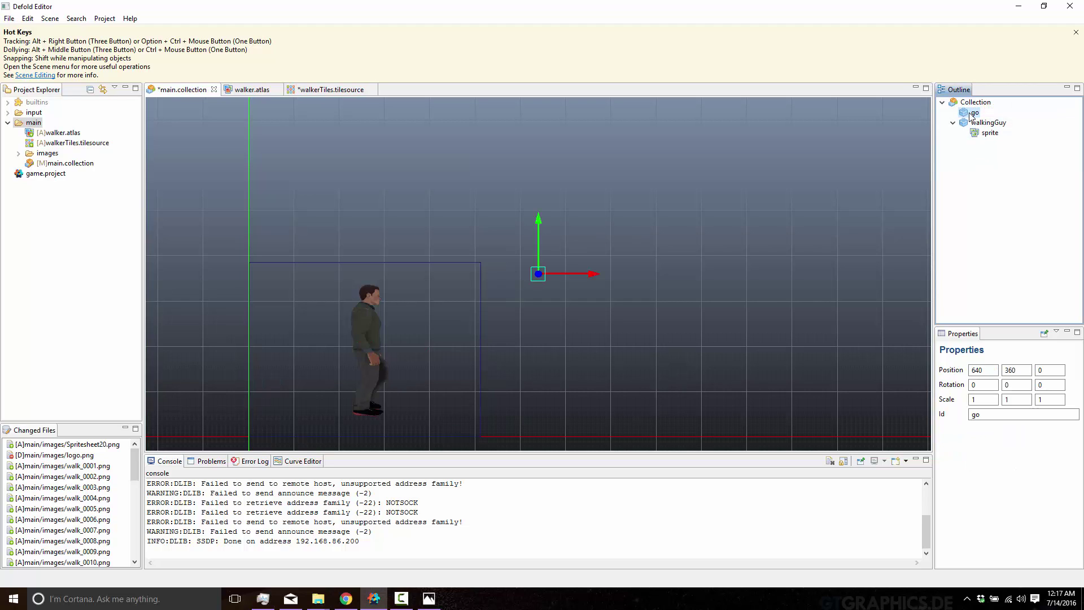
{"action": "right_click", "coordinate": [973, 114]}
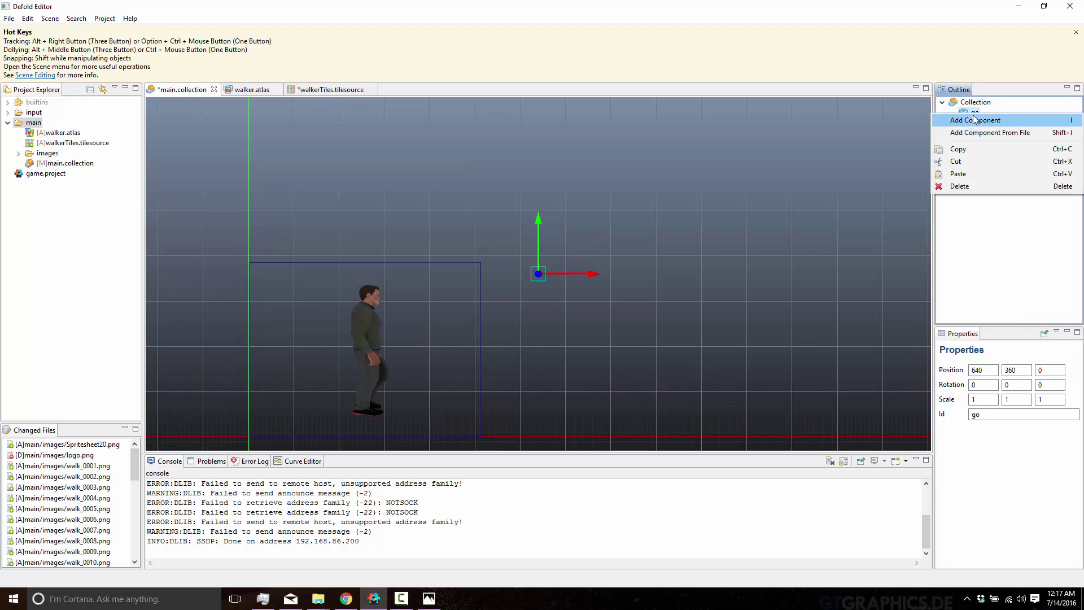
{"action": "double_click", "coordinate": [999, 416]}
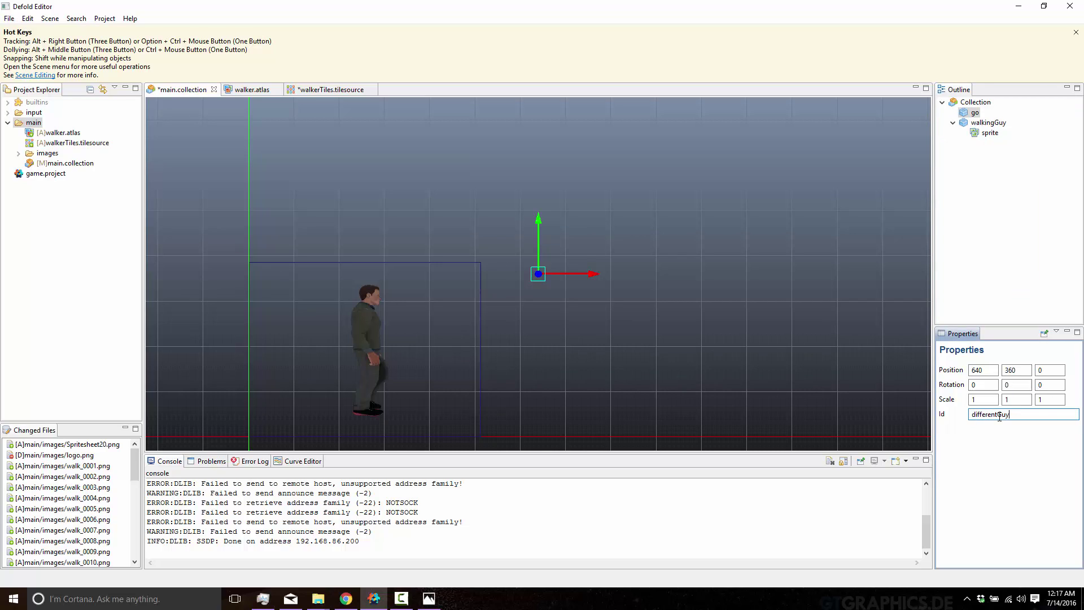
{"action": "type", "text": "differentGuy"}
{"action": "key", "text": "Return"}
Add a Sprite component to the differentGuy game object
{"action": "left_click", "coordinate": [994, 116]}
{"action": "right_click", "coordinate": [990, 115]}
{"action": "left_click", "coordinate": [1017, 122]}
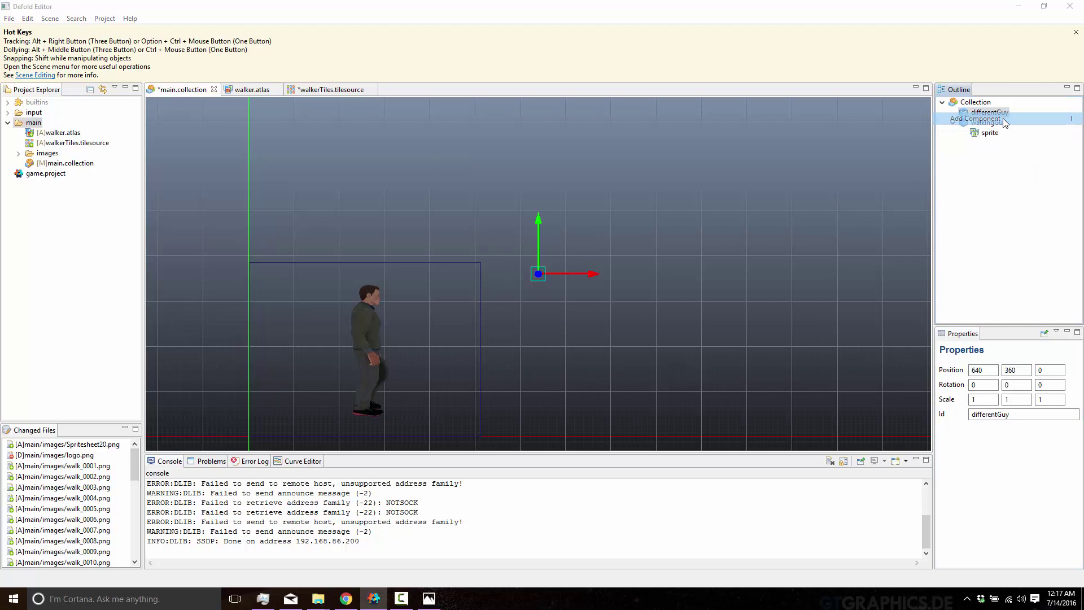
{"action": "left_click", "coordinate": [466, 268]}
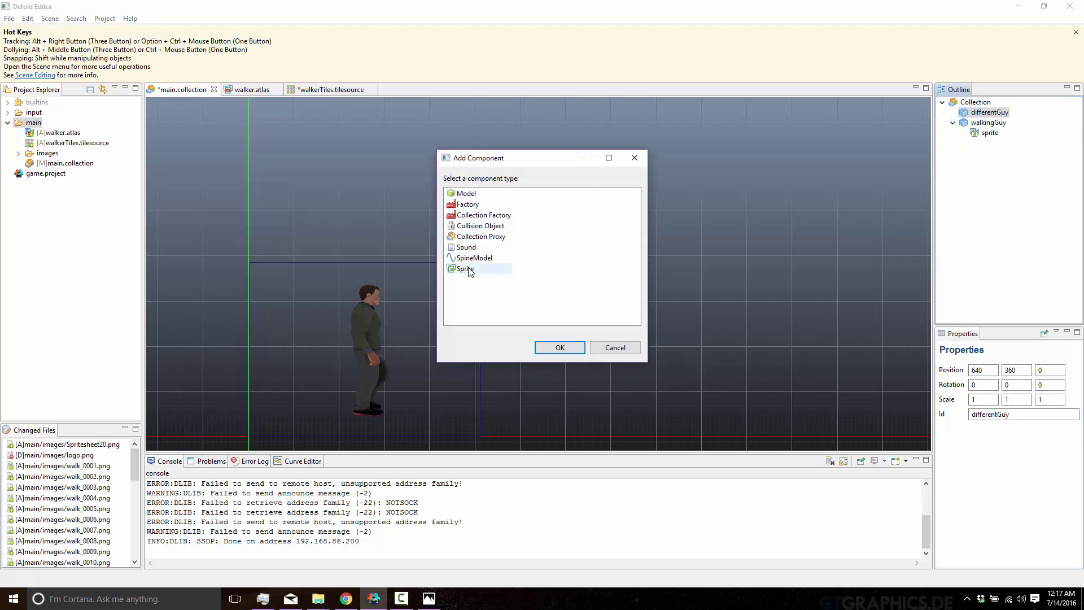
{"action": "double_click", "coordinate": [465, 268]}
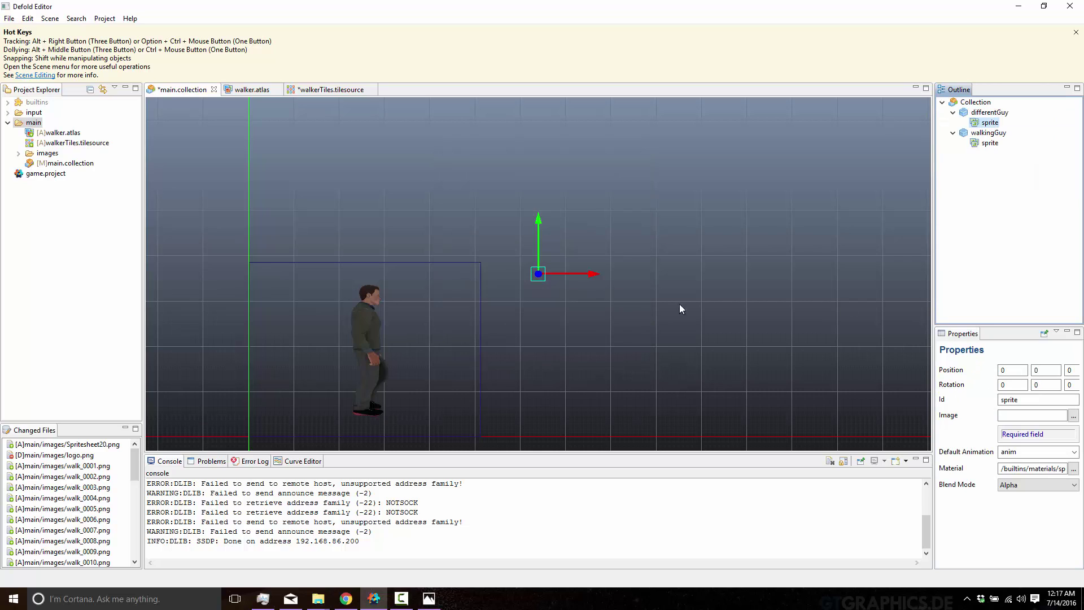
Assign walkerTiles.tilesource as the image of differentGuy's sprite
{"action": "left_click", "coordinate": [1074, 415]}
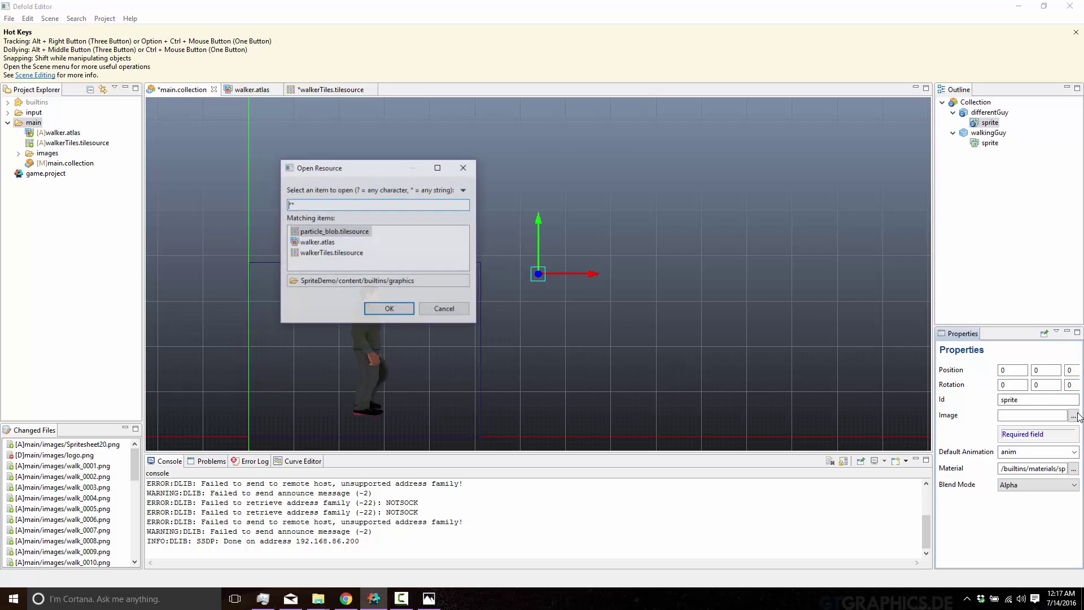
{"action": "left_click", "coordinate": [309, 244]}
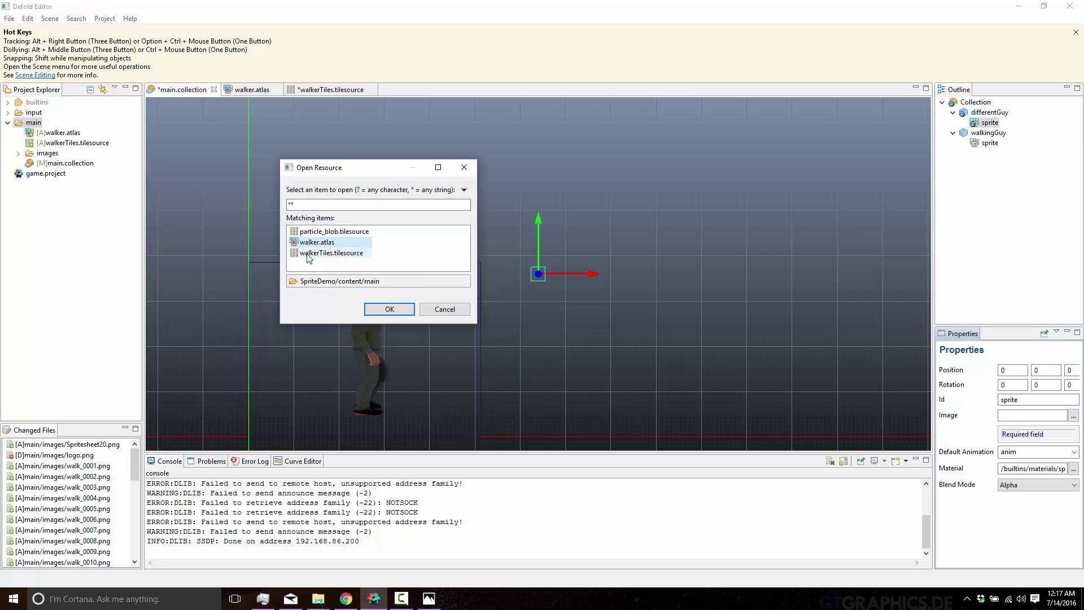
{"action": "double_click", "coordinate": [316, 253]}
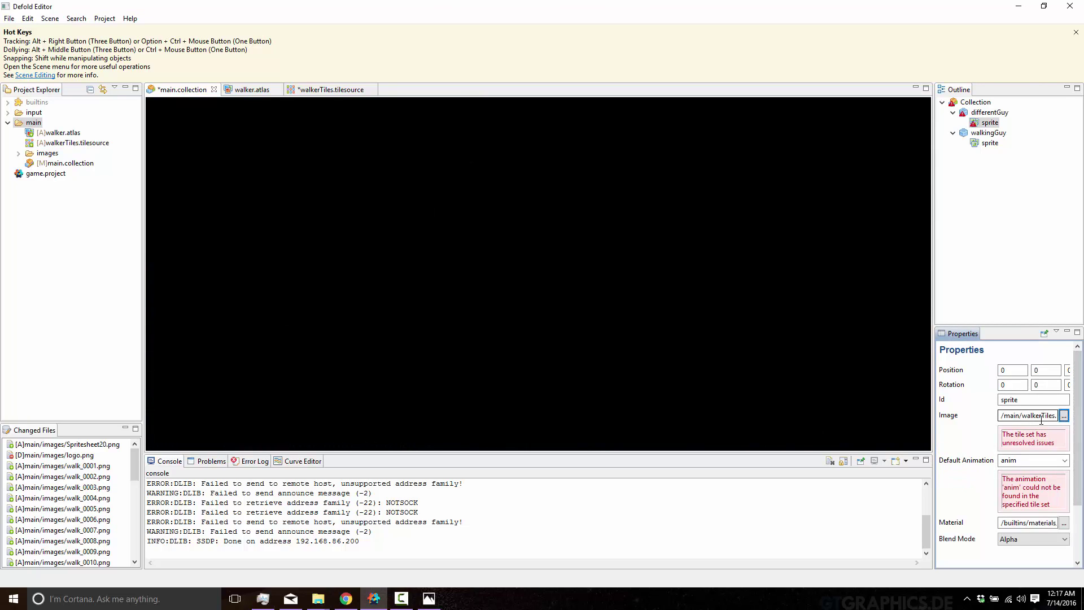
Save walkerTiles.tilesource and set the Default Animation of differentGuy's sprite to jankyWalk
{"action": "left_click", "coordinate": [1039, 460]}
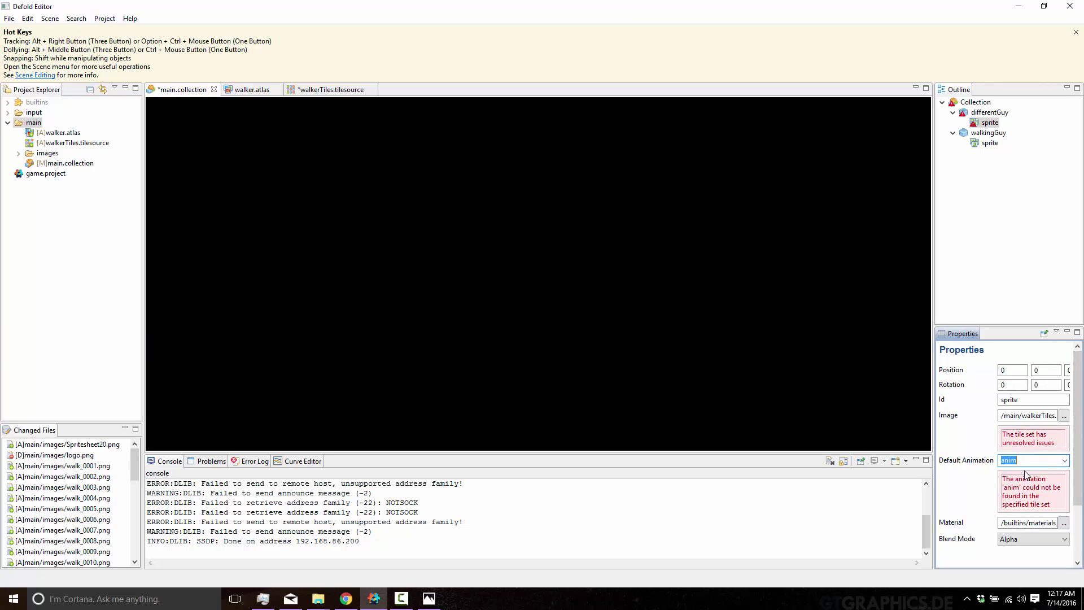
{"action": "left_click", "coordinate": [309, 90]}
{"action": "key", "text": "ctrl+s"}
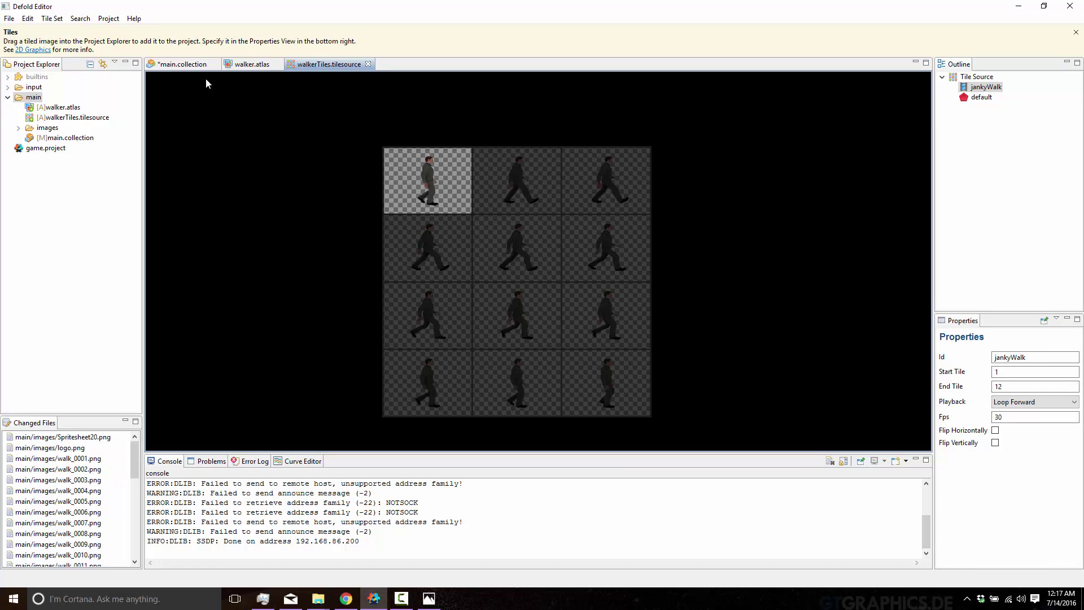
{"action": "left_click", "coordinate": [202, 65]}
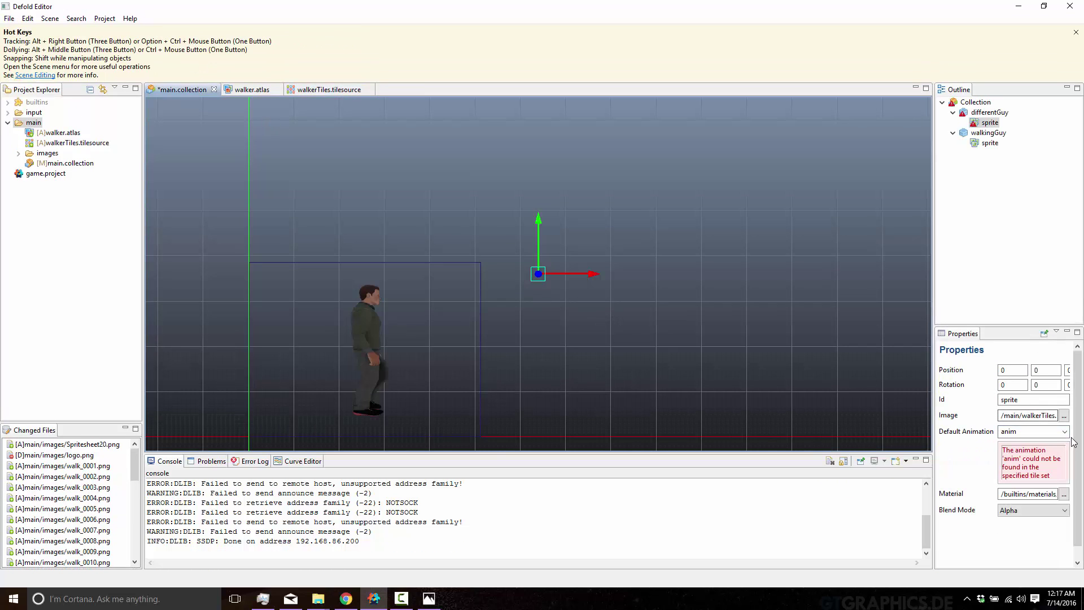
{"action": "left_click", "coordinate": [1022, 431]}
{"action": "left_click", "coordinate": [1021, 443]}
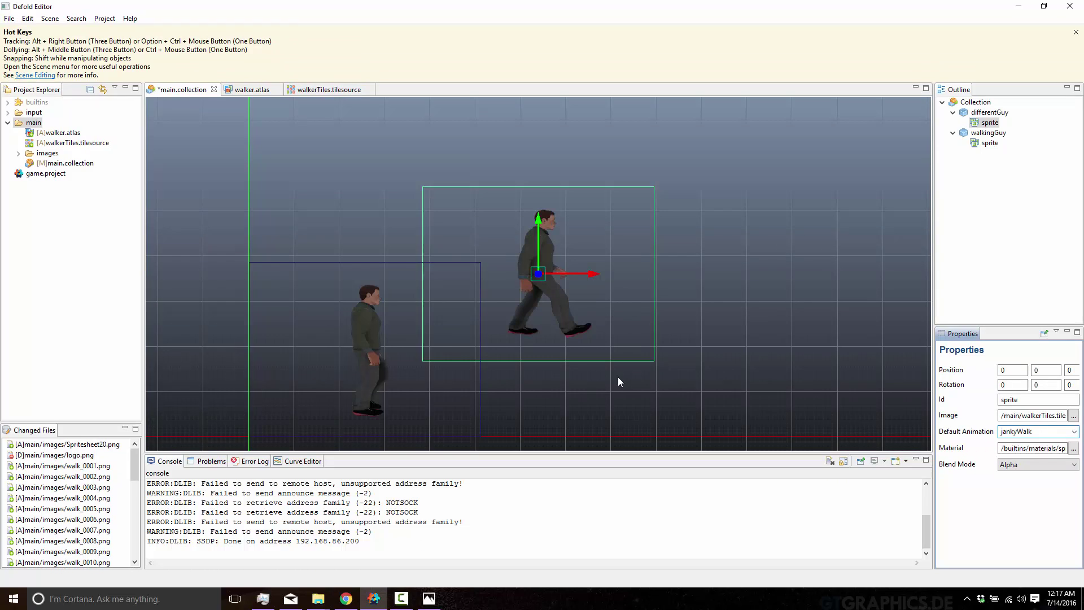
Move differentGuy's sprite to about X 70, Y -186, beside the other walker, and save main.collection
{"action": "left_click_drag", "start_coordinate": [538, 221], "coordinate": [532, 304]}
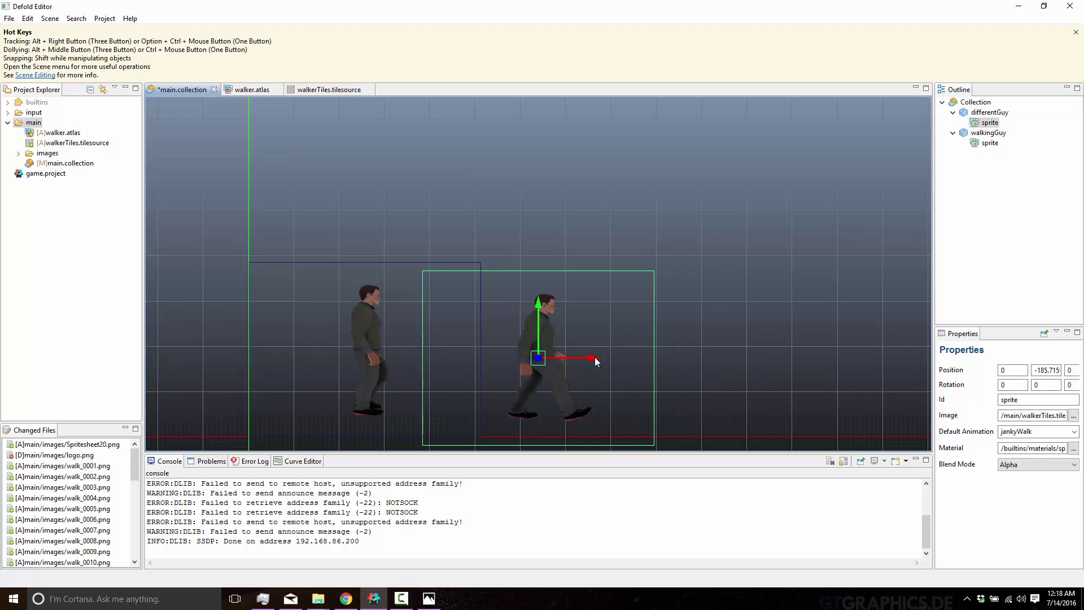
{"action": "left_click_drag", "start_coordinate": [594, 360], "coordinate": [626, 359]}
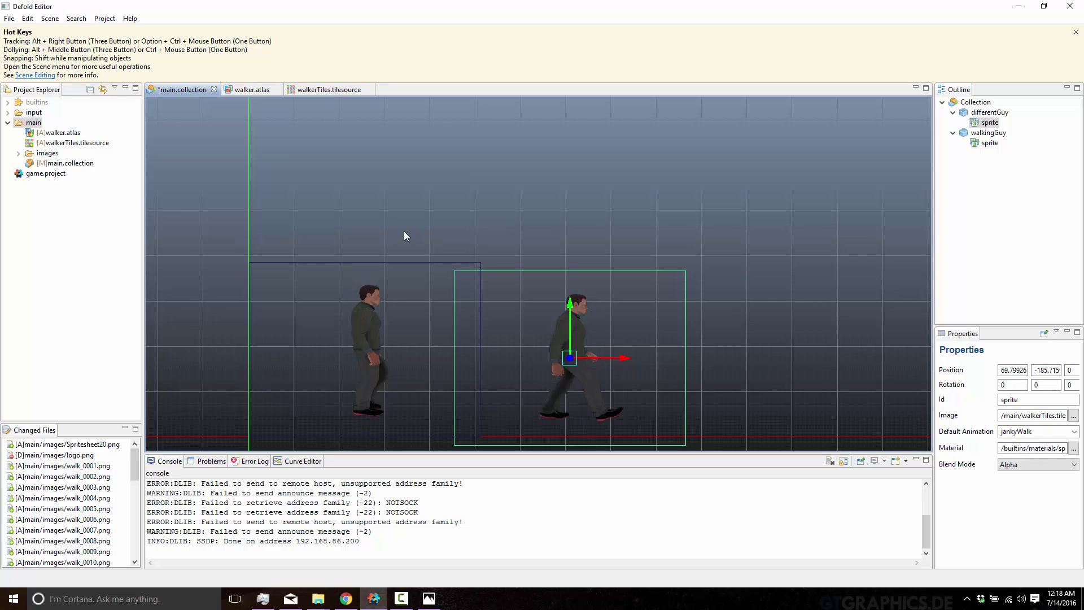
{"action": "left_click", "coordinate": [324, 90]}
{"action": "left_click", "coordinate": [184, 88]}
Add a second collision group to walkerTiles.tilesource and delete it again
{"action": "left_click", "coordinate": [321, 90]}
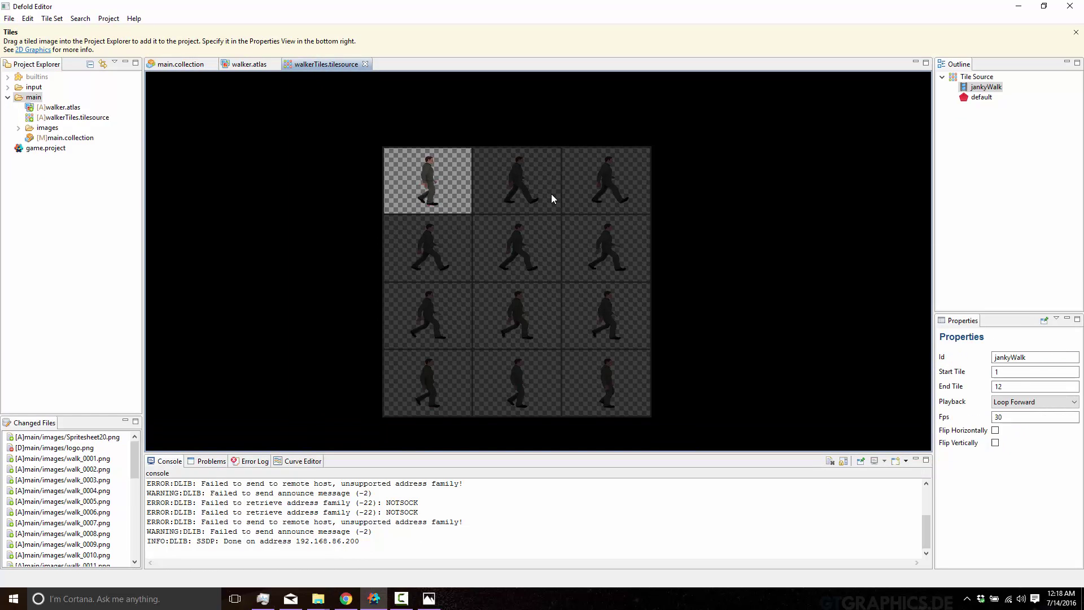
{"action": "left_click", "coordinate": [982, 98]}
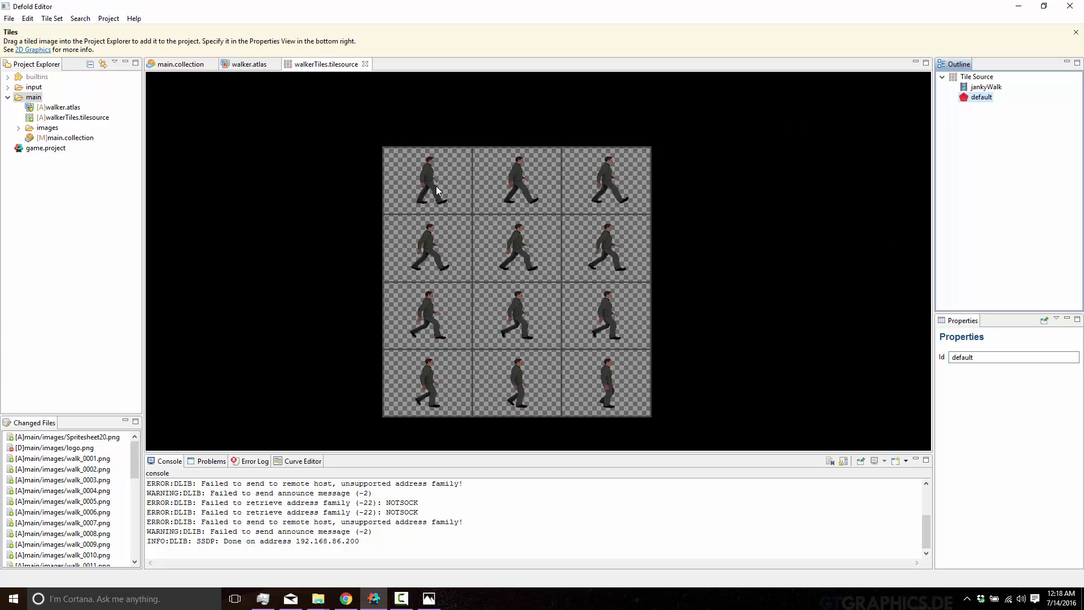
{"action": "right_click", "coordinate": [983, 106]}
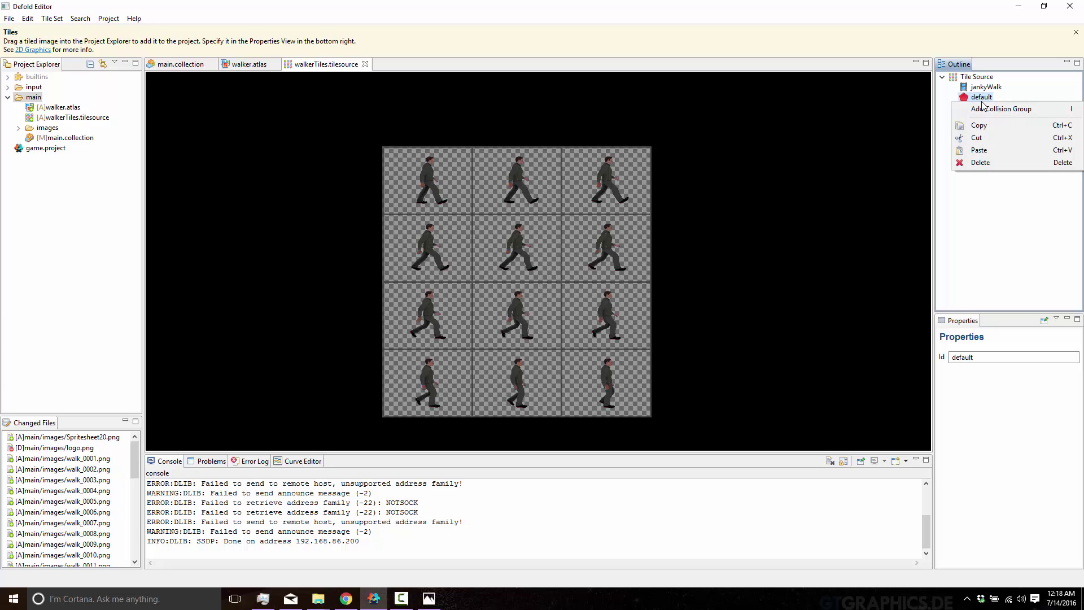
{"action": "left_click", "coordinate": [1019, 107]}
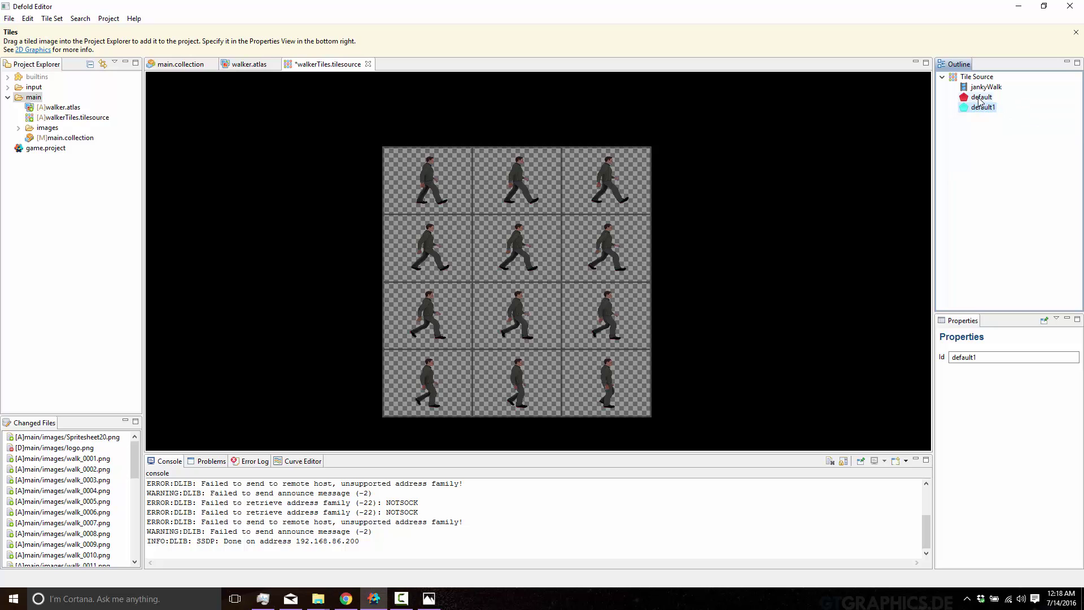
{"action": "key", "text": "Delete"}
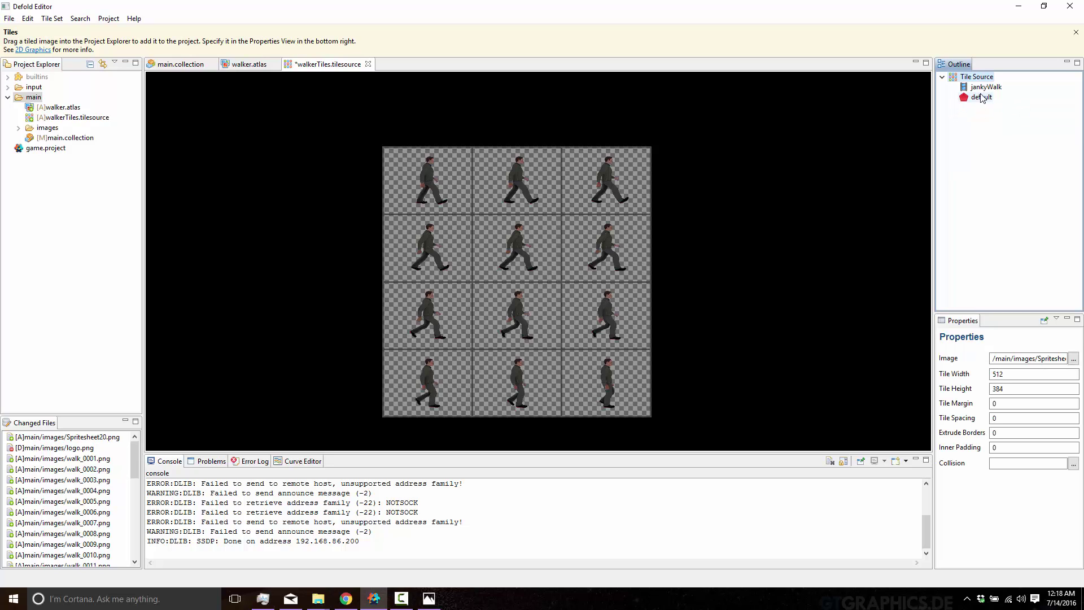
Examine the tile source's tile size, margin, spacing, border extrusion, padding and collision properties
{"action": "left_click", "coordinate": [980, 86]}
{"action": "left_click", "coordinate": [978, 77]}
{"action": "left_click", "coordinate": [949, 466]}
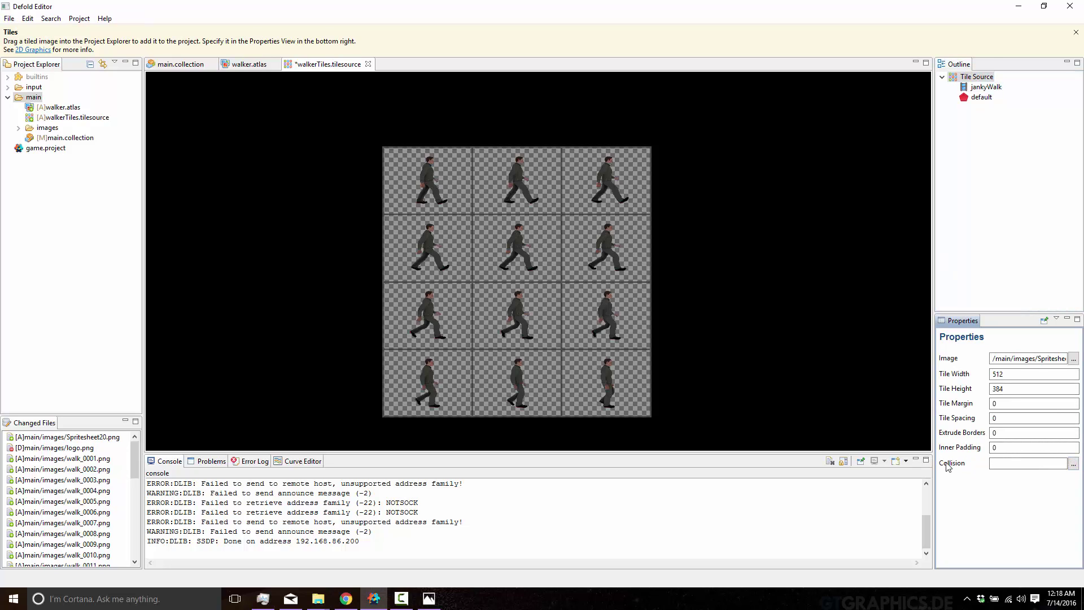
{"action": "left_click", "coordinate": [1017, 393]}
{"action": "key", "text": "Tab"}
{"action": "key", "text": "Tab"}
{"action": "key", "text": "Tab"}
{"action": "key", "text": "Tab"}
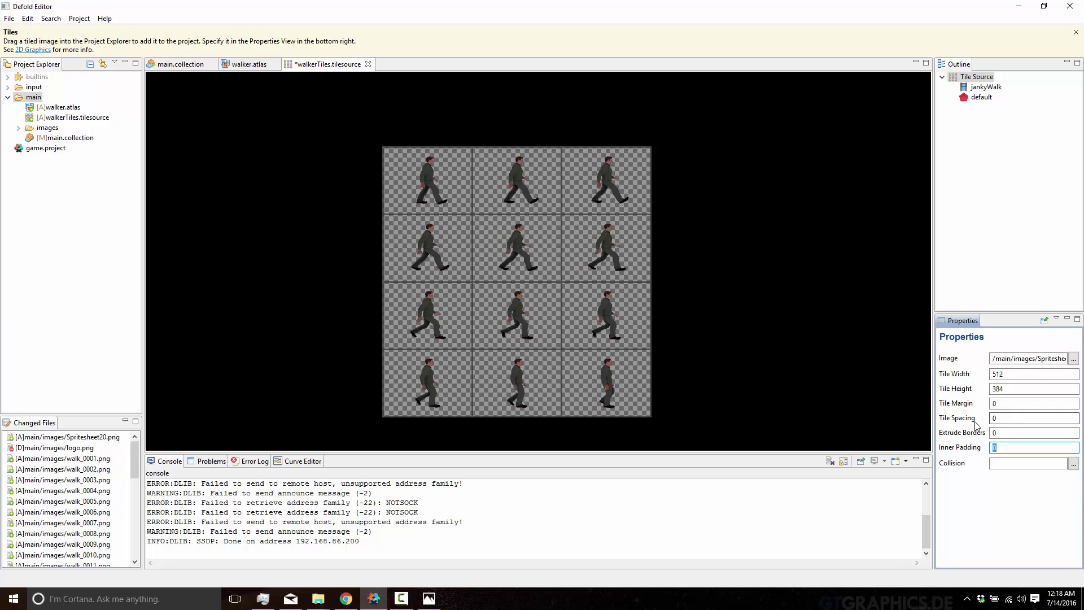
{"action": "left_click", "coordinate": [996, 403]}
{"action": "left_click", "coordinate": [998, 415]}
Set Spritesheet20.png as the tile source's collision image and assign the default collision group to the six tiles in the upper two rows
{"action": "left_click", "coordinate": [1073, 463]}
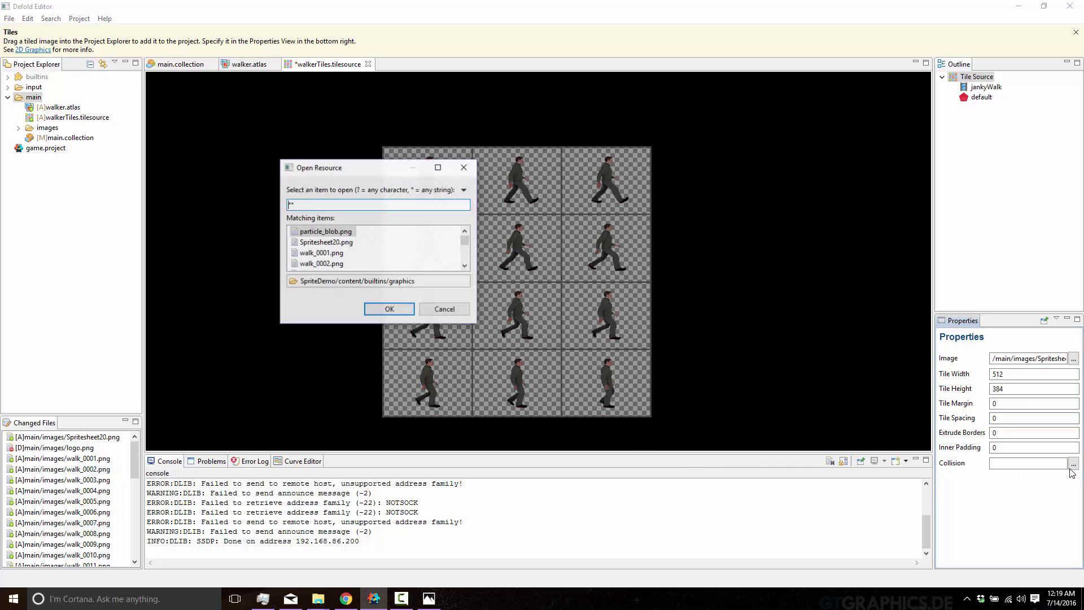
{"action": "double_click", "coordinate": [324, 242]}
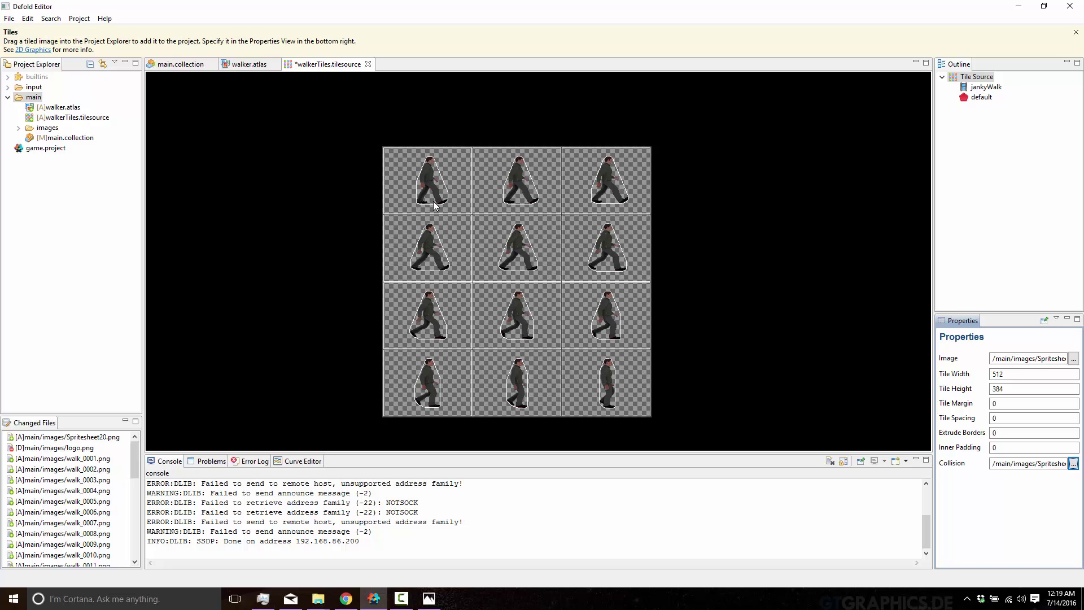
{"action": "left_click", "coordinate": [982, 97]}
{"action": "left_click", "coordinate": [486, 182]}
{"action": "mouse_move", "coordinate": [462, 184]}
{"action": "left_mouse_down"}
{"action": "mouse_move", "coordinate": [604, 185]}
{"action": "mouse_move", "coordinate": [596, 246]}
{"action": "mouse_move", "coordinate": [435, 255]}
{"action": "mouse_move", "coordinate": [435, 296]}
{"action": "mouse_move", "coordinate": [399, 245]}
{"action": "mouse_move", "coordinate": [428, 305]}
{"action": "left_mouse_up"}
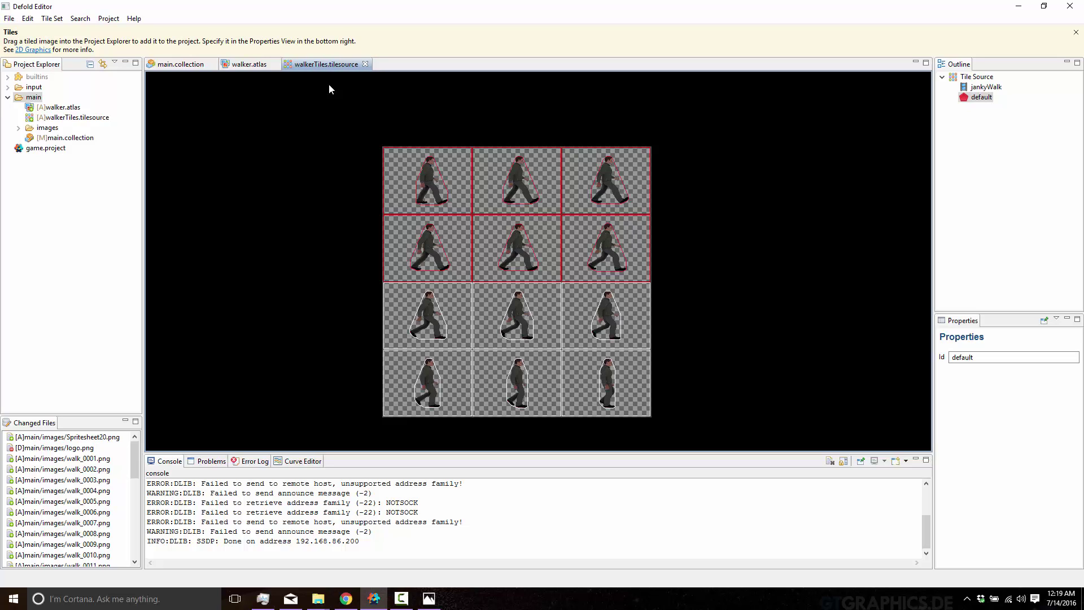
Build and run the project from main.collection to watch both walkers, and close the game window
{"action": "left_click", "coordinate": [194, 64]}
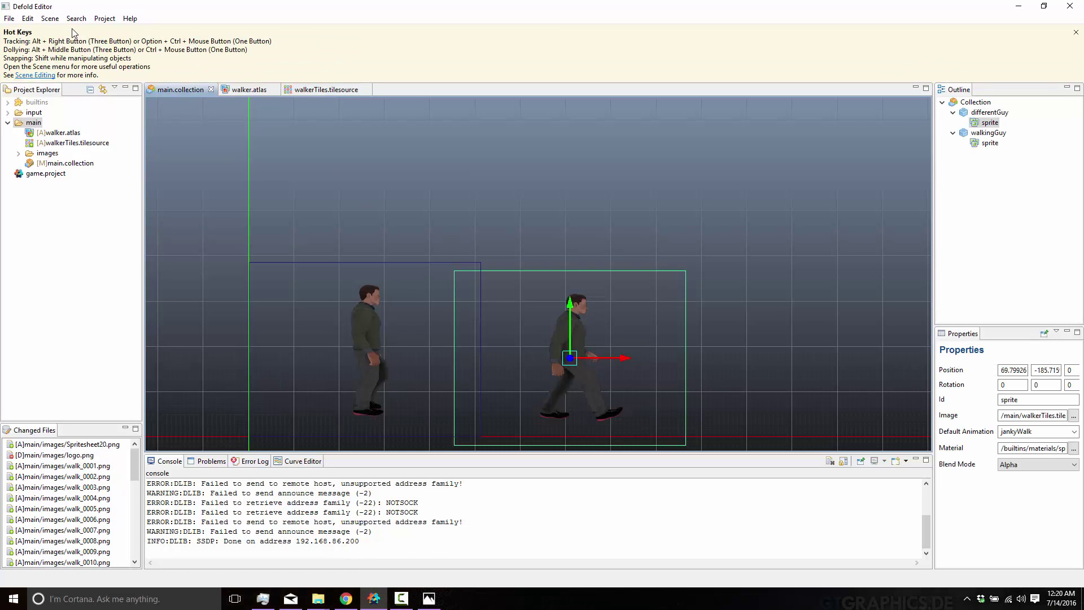
{"action": "left_click", "coordinate": [105, 19]}
{"action": "left_click", "coordinate": [124, 29]}
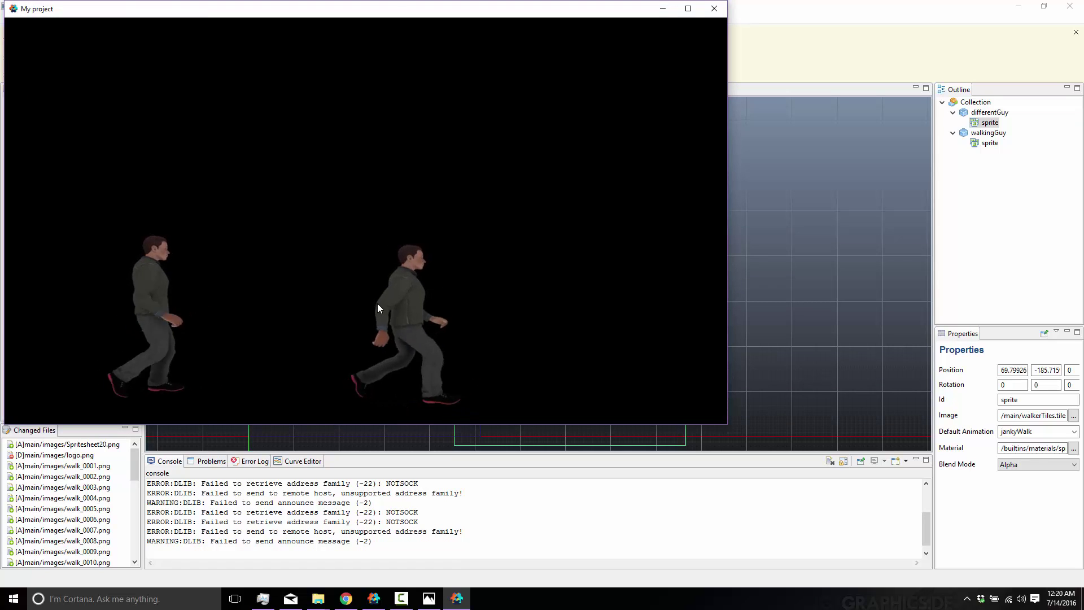
{"action": "left_click", "coordinate": [714, 8]}
Examine the walk animation group in walker.atlas, selecting frames walk_0001.png through walk_0031.png and collapsing the group
{"action": "left_click", "coordinate": [47, 133]}
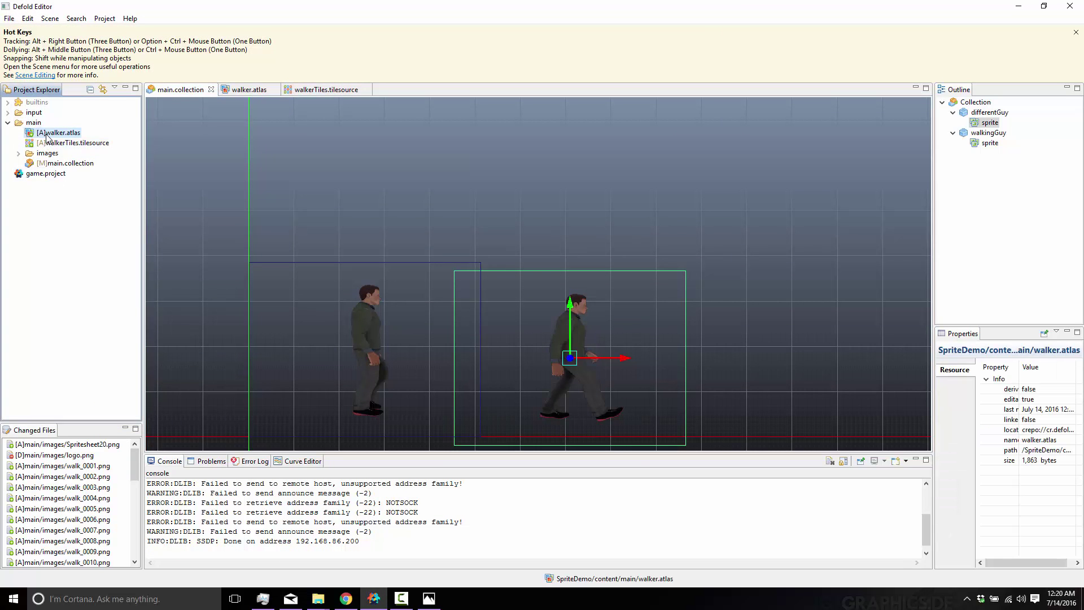
{"action": "left_click", "coordinate": [244, 90]}
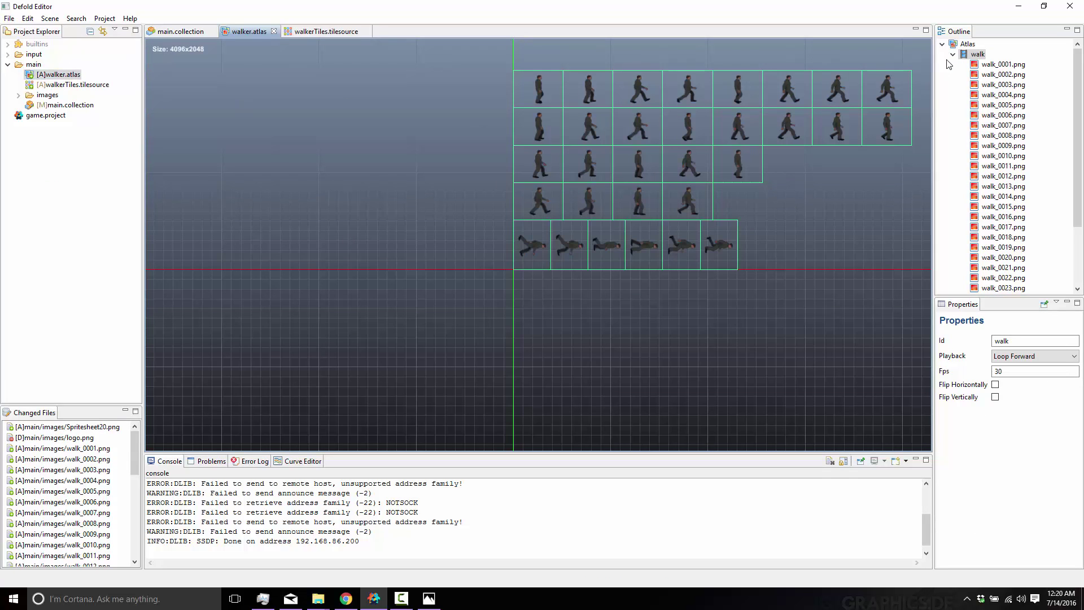
{"action": "left_click", "coordinate": [974, 54]}
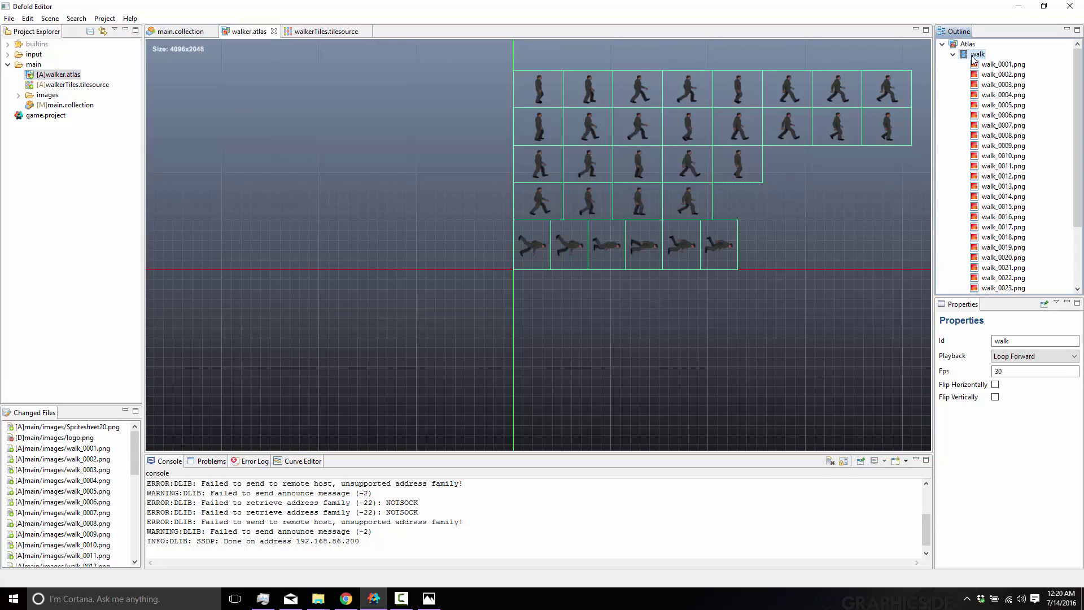
{"action": "left_click", "coordinate": [1003, 64]}
{"action": "scroll", "coordinate": [1003, 64], "scroll_direction": "down", "scroll_amount": 1}
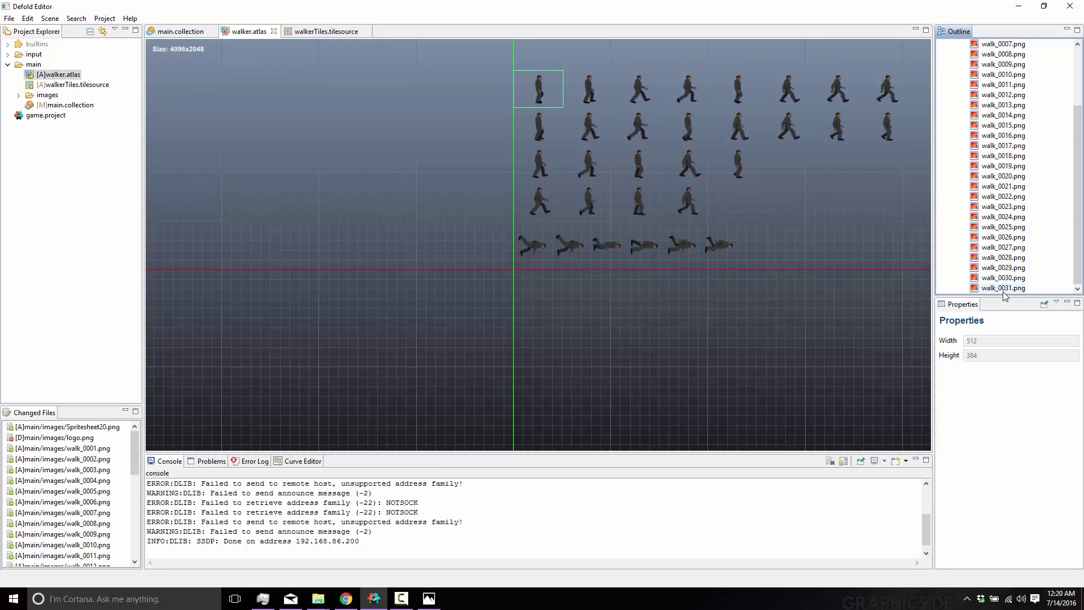
{"action": "left_click", "coordinate": [1003, 287], "text": "shift"}
{"action": "scroll", "coordinate": [1019, 243], "scroll_direction": "up", "scroll_amount": 1}
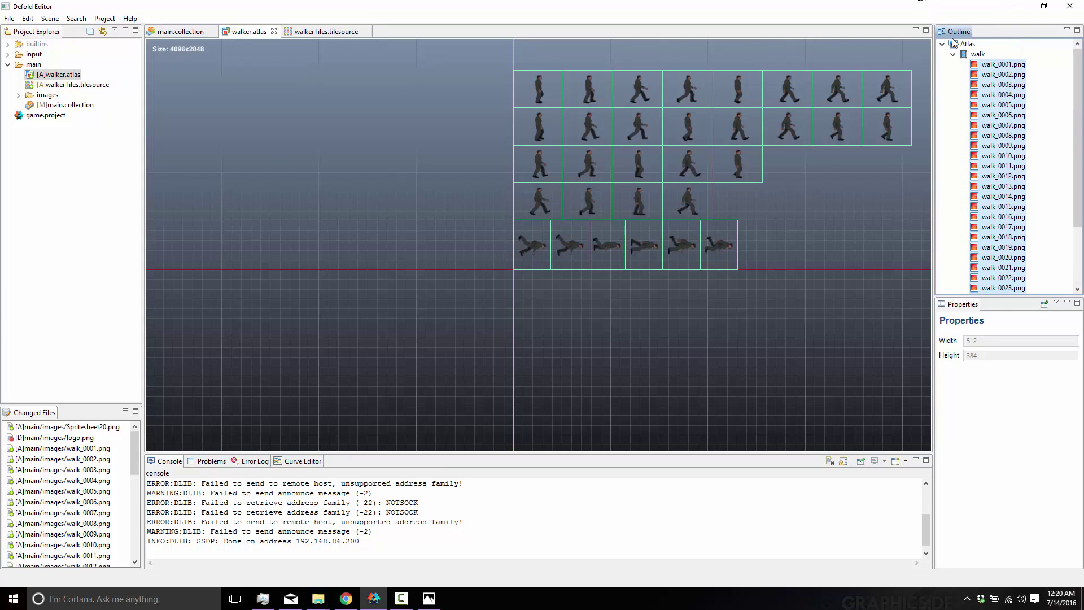
{"action": "double_click", "coordinate": [958, 57]}
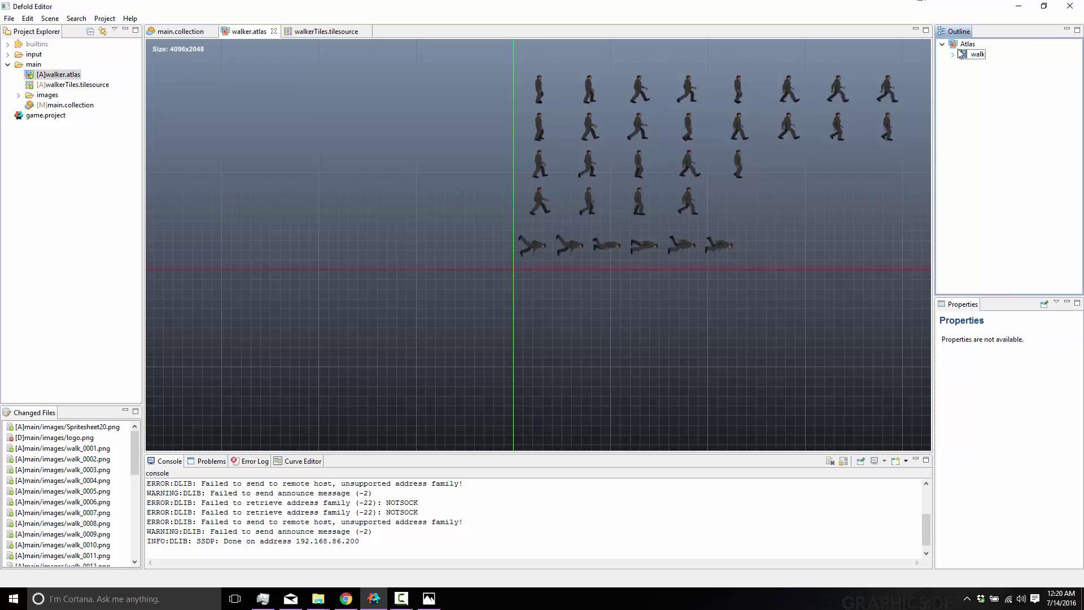
Add a second animation group to walker.atlas and set its id to idle
{"action": "left_click", "coordinate": [966, 45]}
{"action": "right_click", "coordinate": [958, 48]}
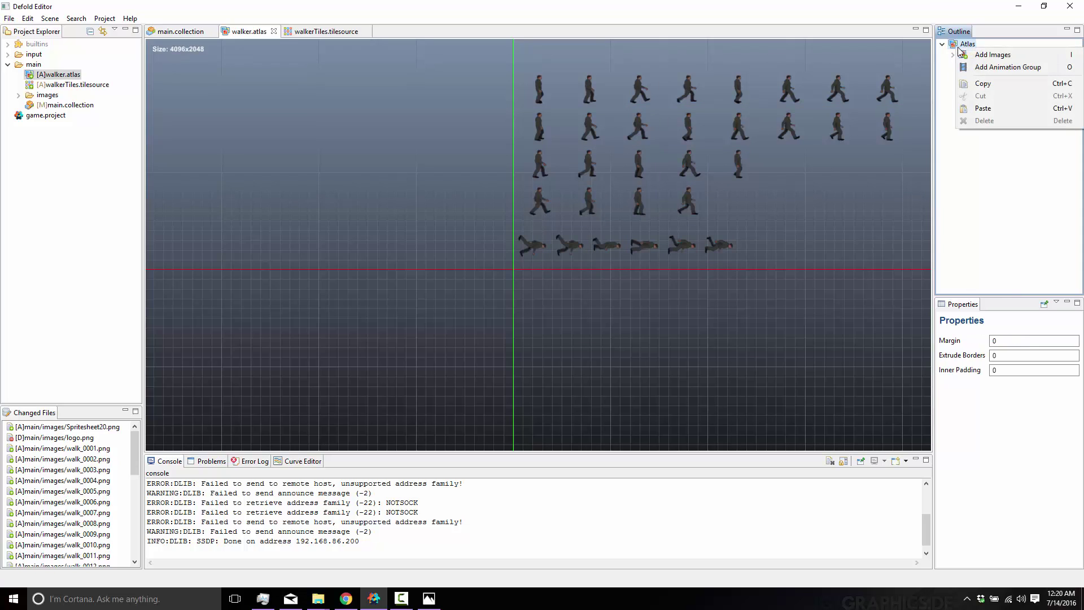
{"action": "left_click", "coordinate": [988, 66]}
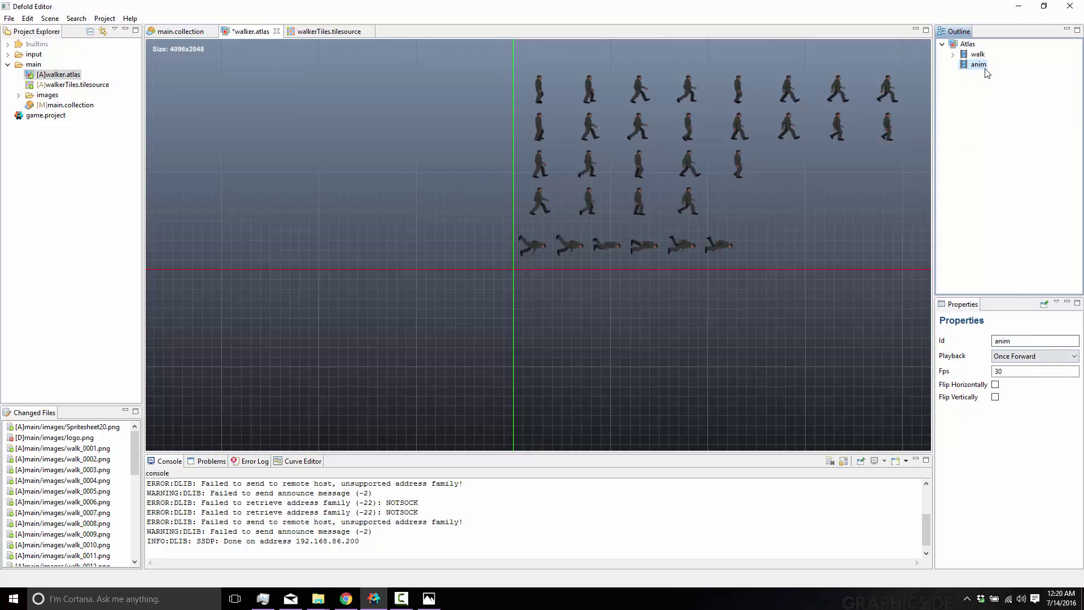
{"action": "double_click", "coordinate": [1021, 339]}
{"action": "type", "text": "idle"}
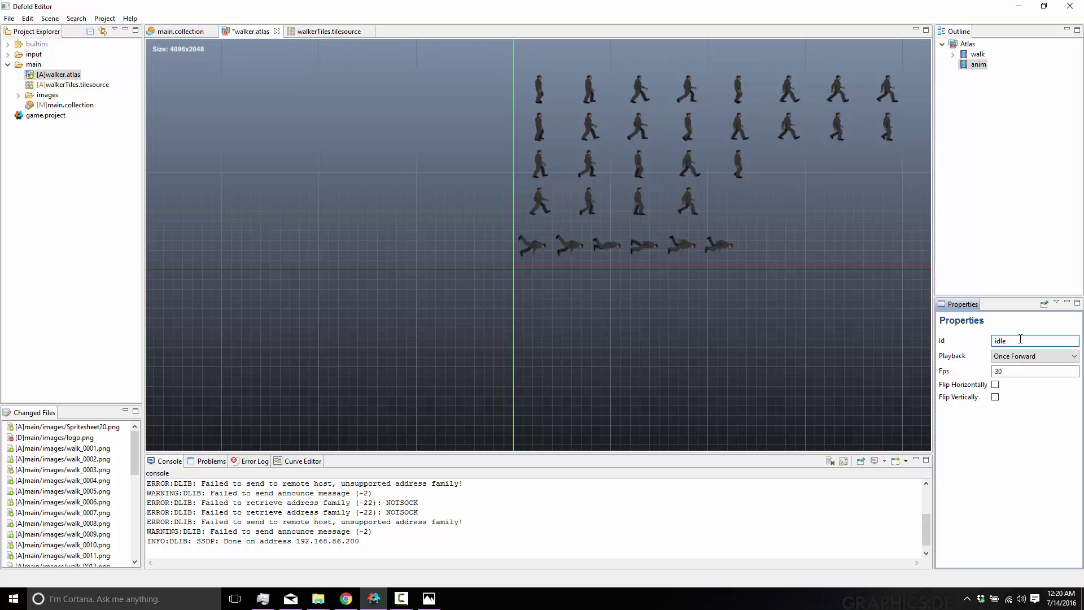
{"action": "key", "text": "Return"}
Add walk_0001.png as the only frame of the idle animation group
{"action": "right_click", "coordinate": [976, 65]}
{"action": "left_click", "coordinate": [982, 70]}
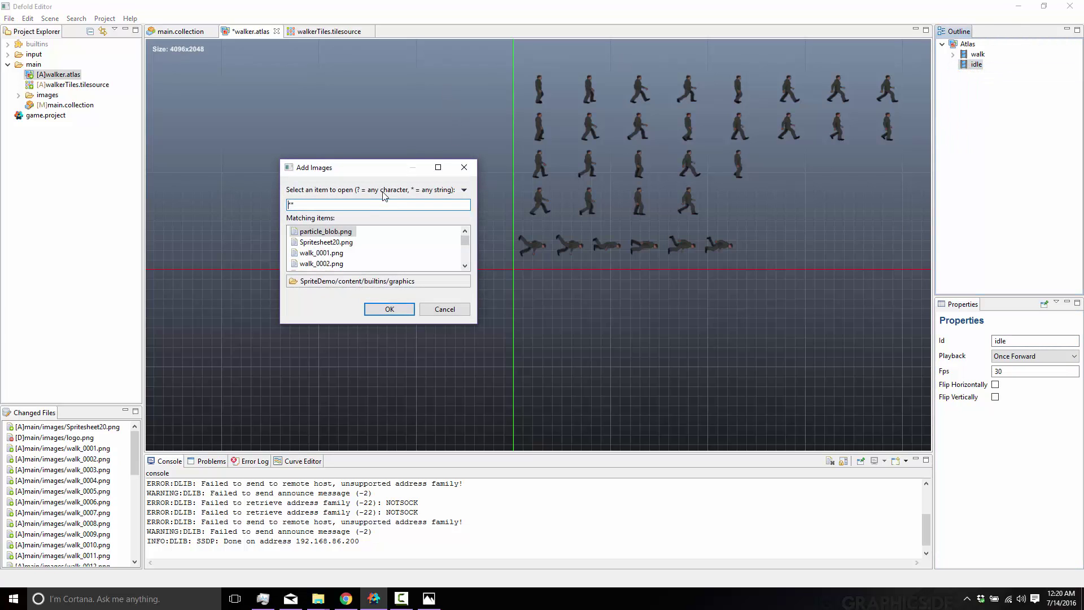
{"action": "double_click", "coordinate": [318, 254]}
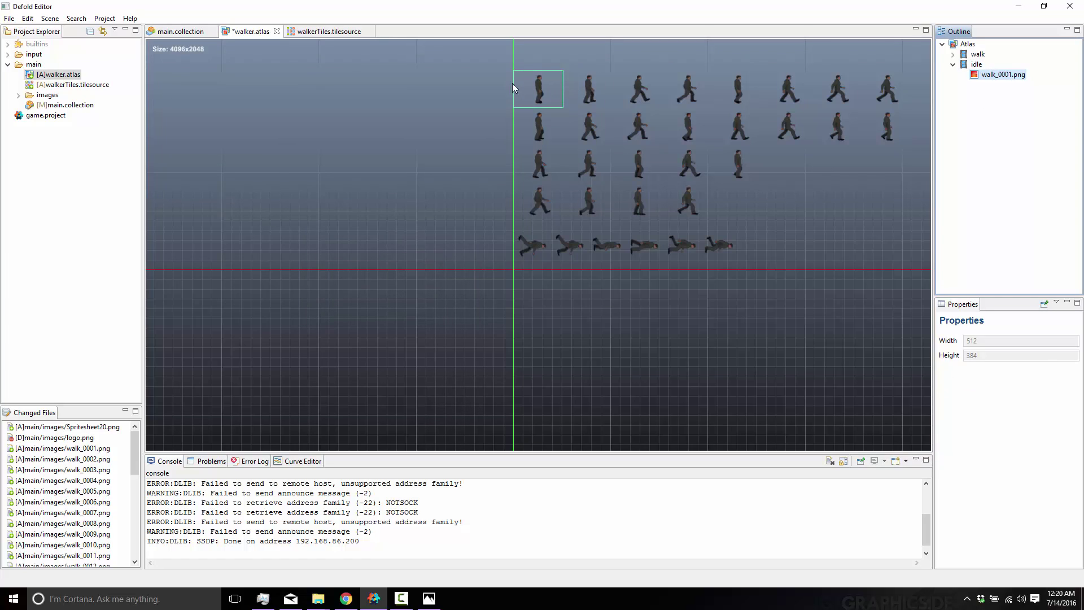
{"action": "left_click", "coordinate": [593, 85]}
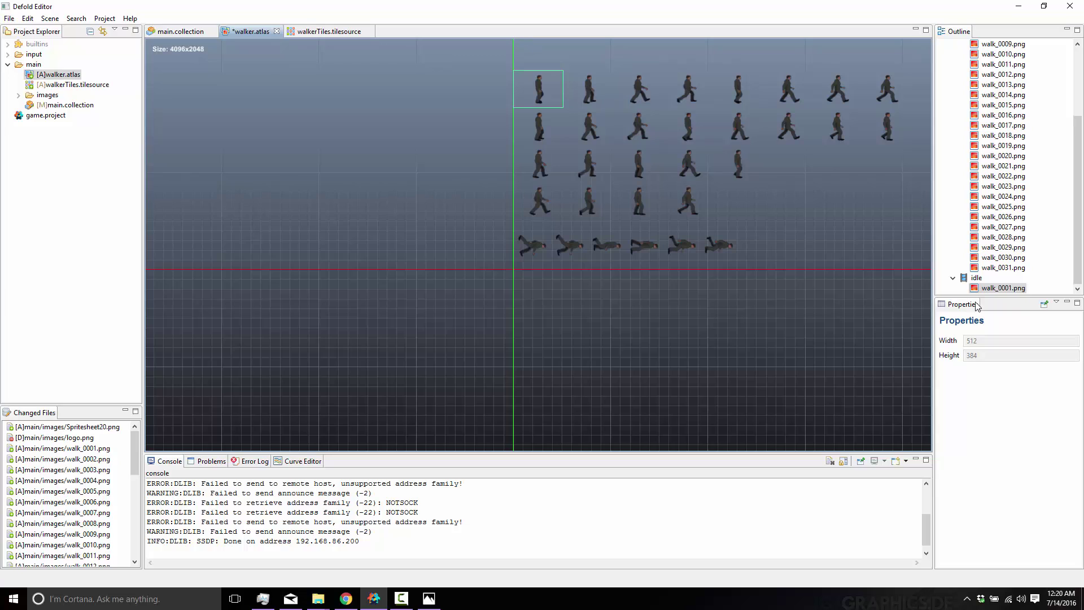
{"action": "left_click", "coordinate": [992, 289]}
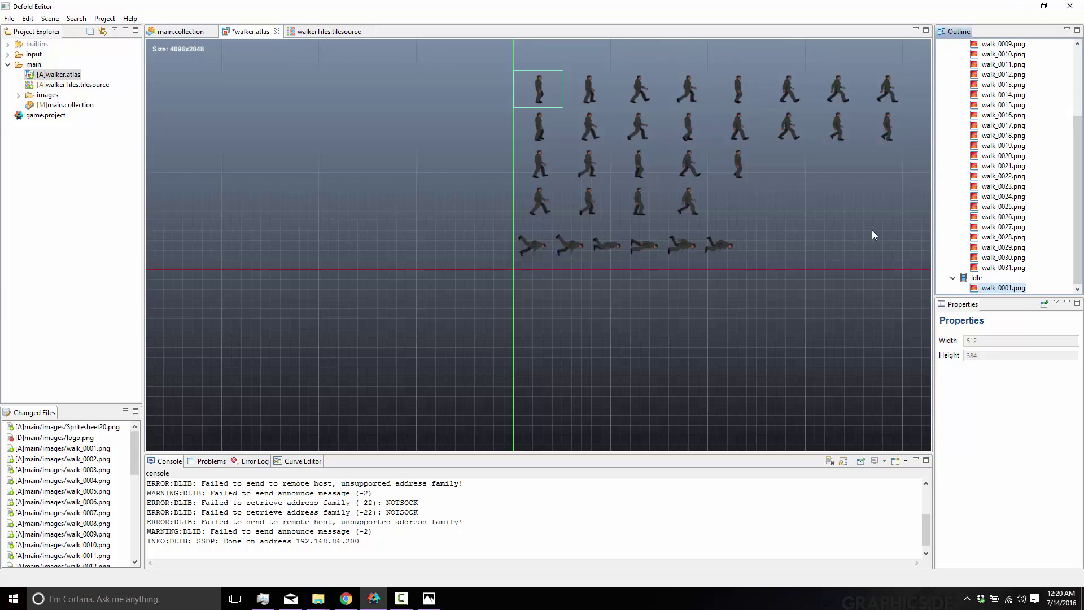
Select the walkingGuy sprite in main.collection, build and launch the project to watch both walkers, and close the game window
{"action": "left_click", "coordinate": [180, 33]}
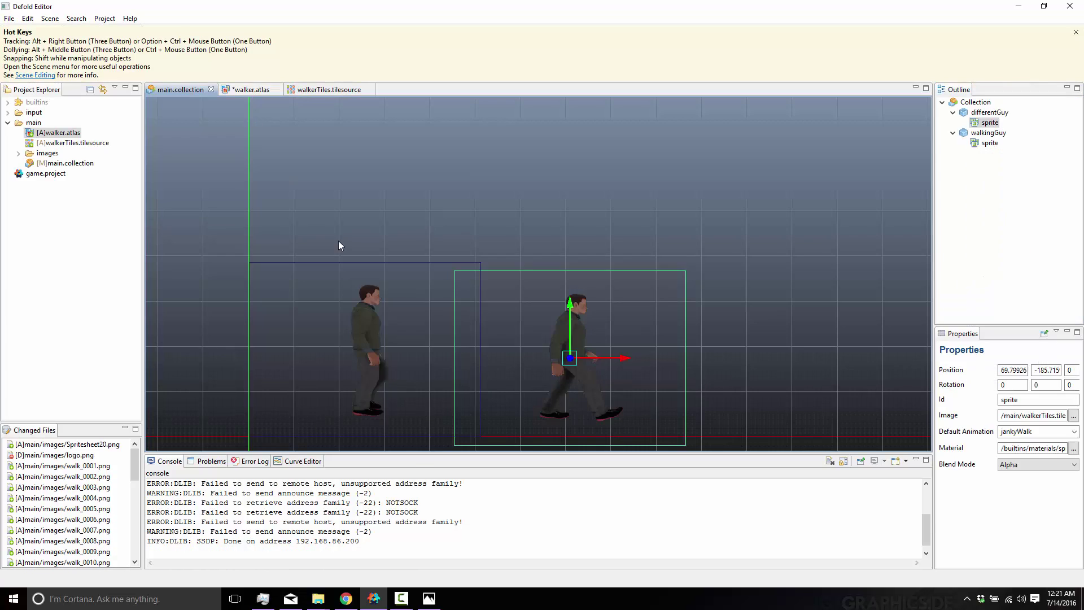
{"action": "left_click", "coordinate": [354, 324]}
{"action": "left_click", "coordinate": [105, 18]}
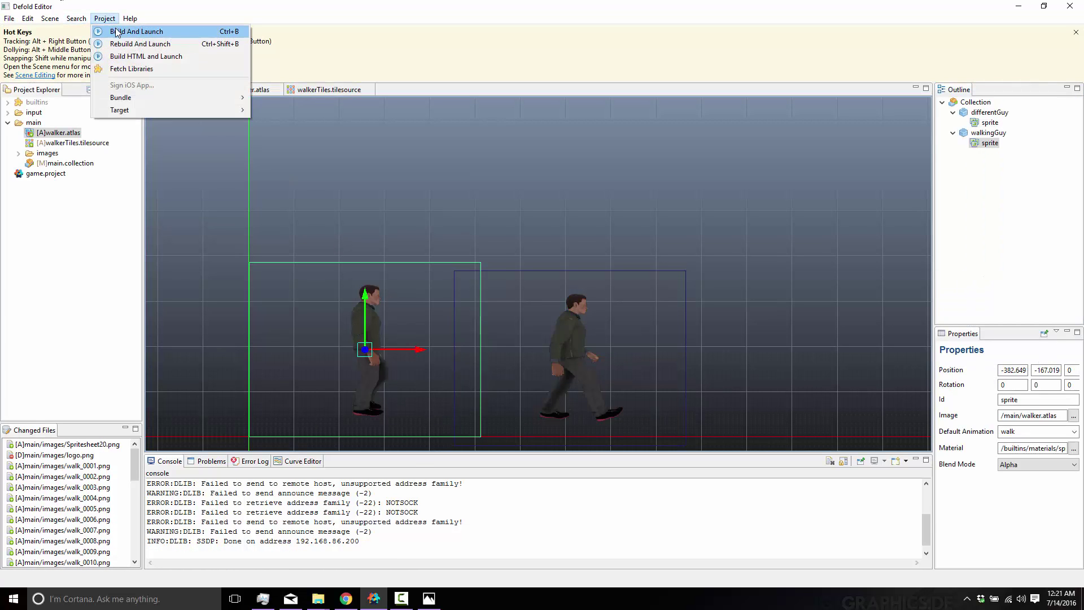
{"action": "left_click", "coordinate": [130, 31]}
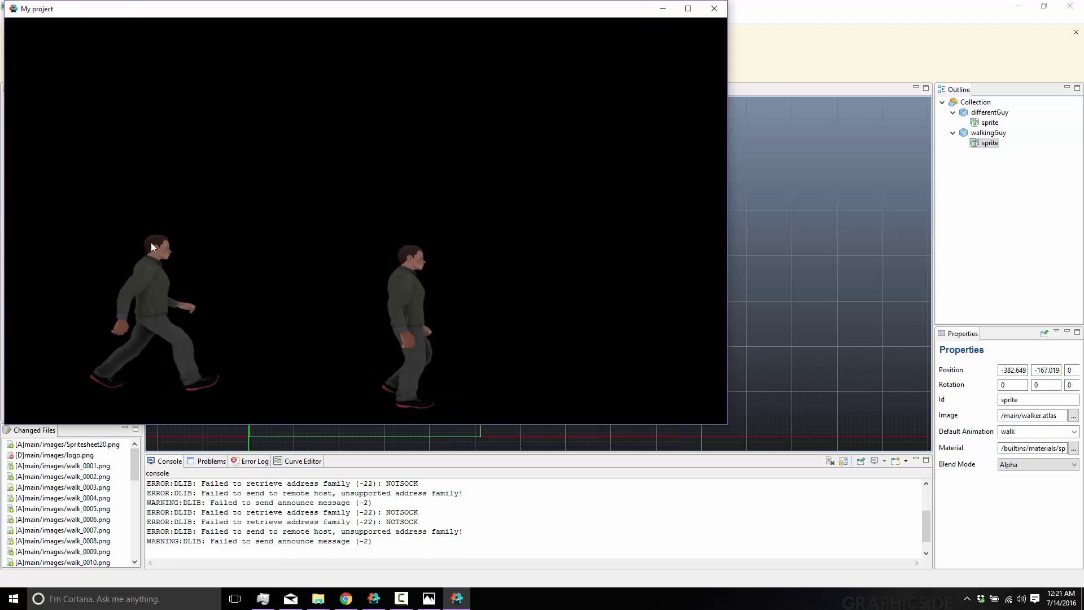
{"action": "left_click", "coordinate": [714, 8]}
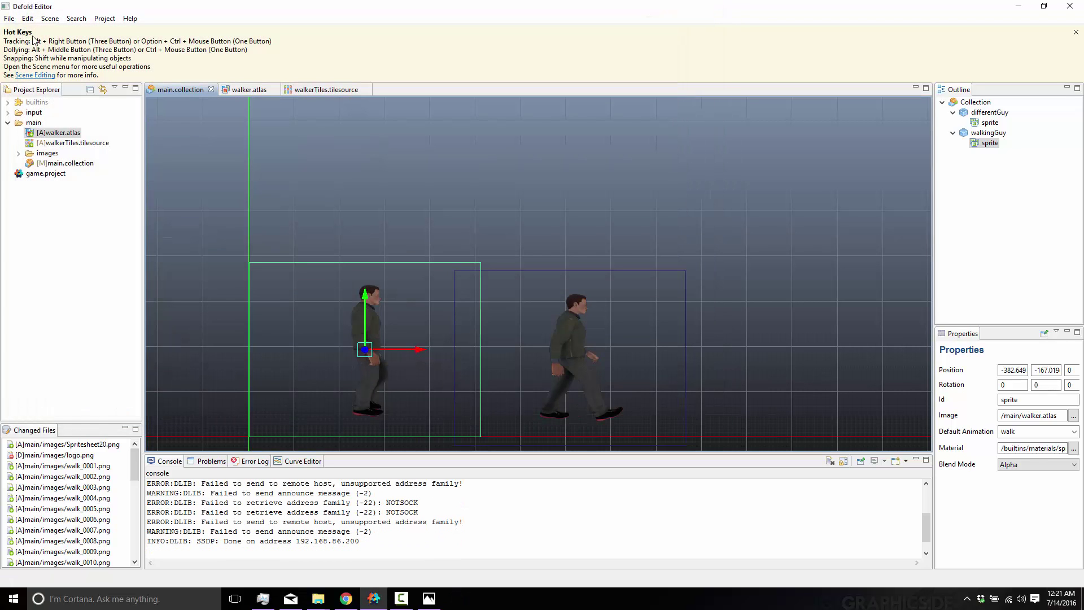
Set the walkingGuy sprite's default animation to idle, build and launch the project to check it, and close the game window
{"action": "left_click", "coordinate": [1074, 431]}
{"action": "left_click", "coordinate": [1023, 452]}
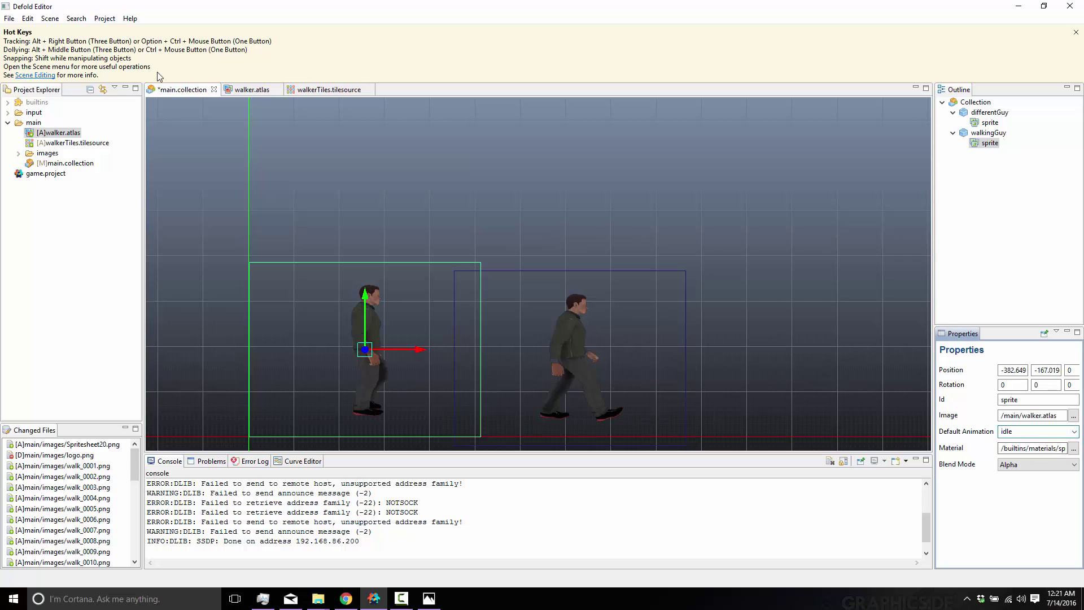
{"action": "left_click", "coordinate": [111, 20]}
{"action": "left_click", "coordinate": [112, 31]}
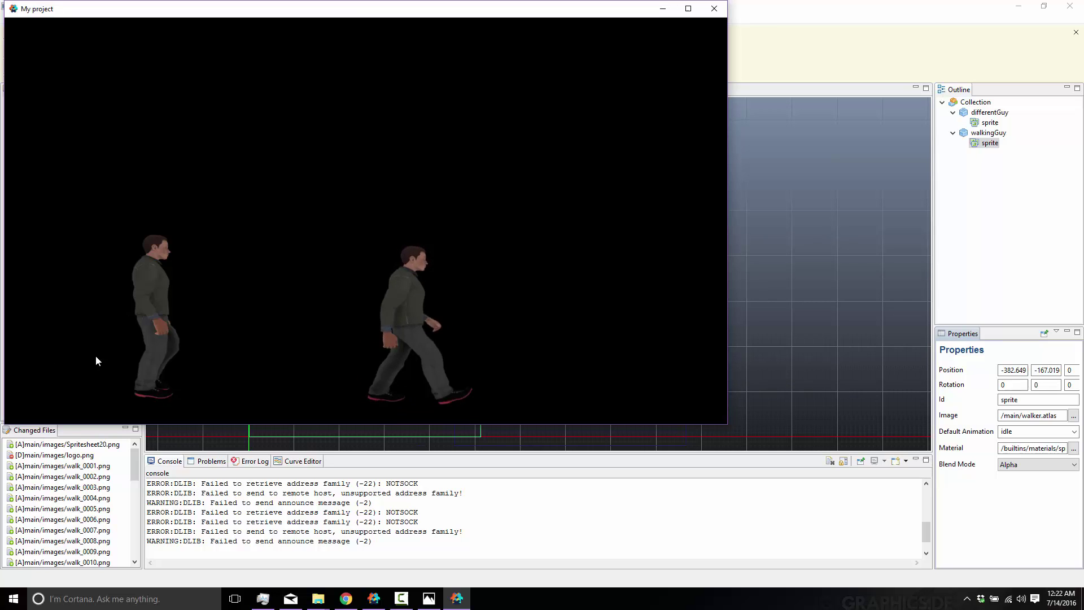
{"action": "left_click", "coordinate": [714, 8]}
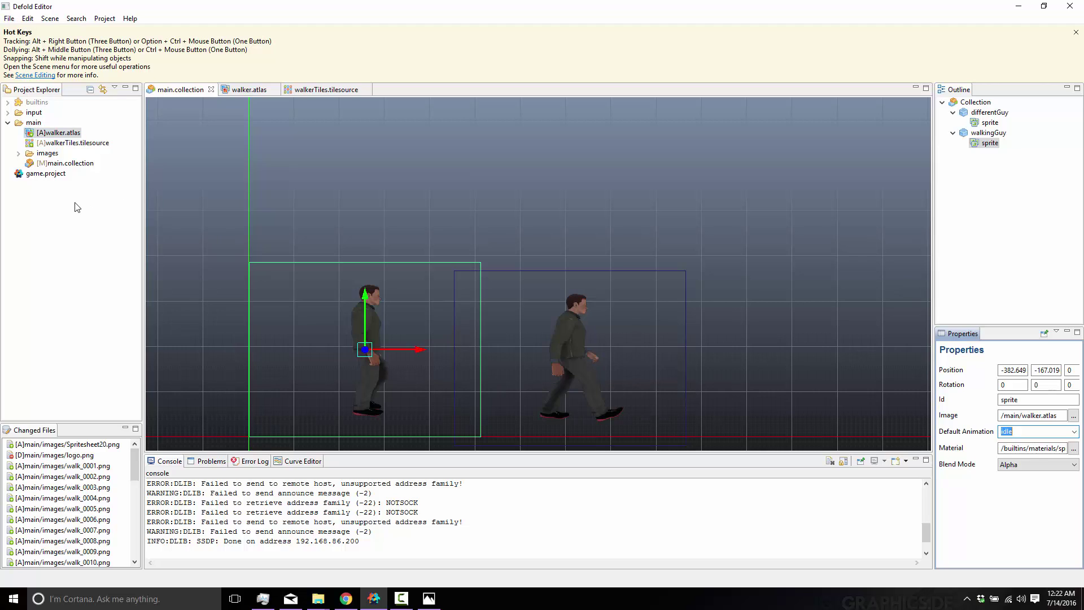
List the file types that can be created in the main folder, including the Spine model and Spine scene files
{"action": "right_click", "coordinate": [32, 122]}
{"action": "mouse_move", "coordinate": [68, 134]}
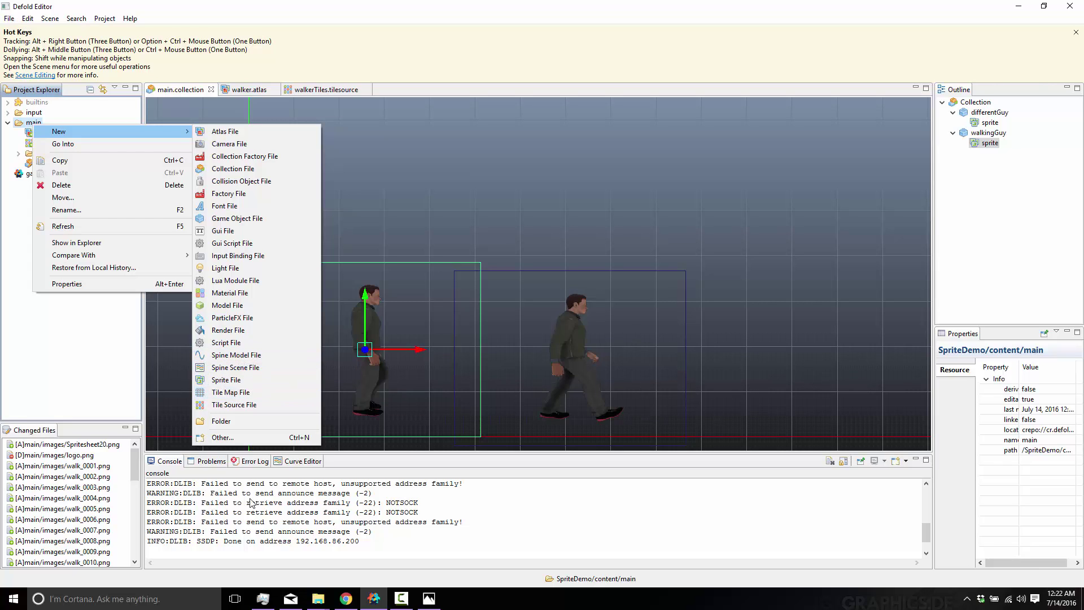
Switch to Chrome, search for "spine gamefromscratch" in a new tab, and open the article introducing Spine
{"action": "left_click", "coordinate": [345, 598]}
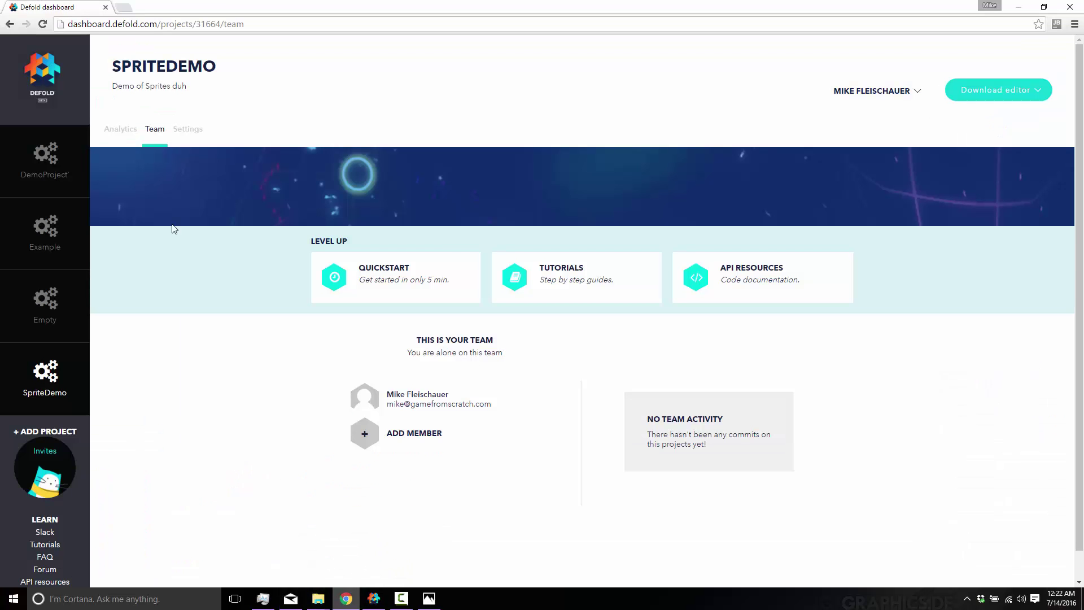
{"action": "left_click", "coordinate": [126, 7]}
{"action": "type", "text": "sp"}
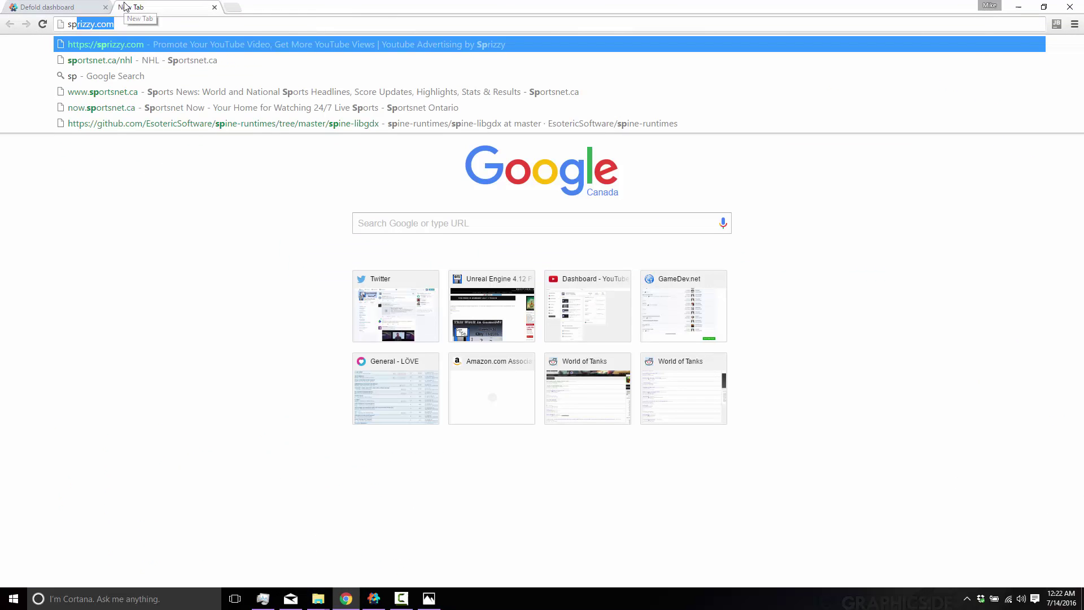
{"action": "type", "text": "ine gamefromscratch"}
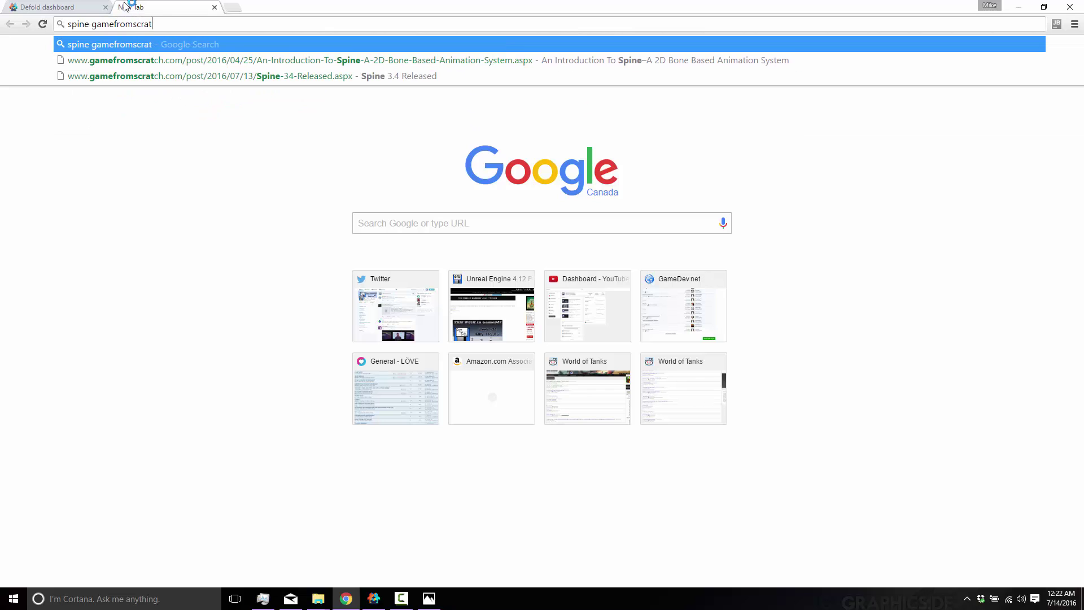
{"action": "key", "text": "Return"}
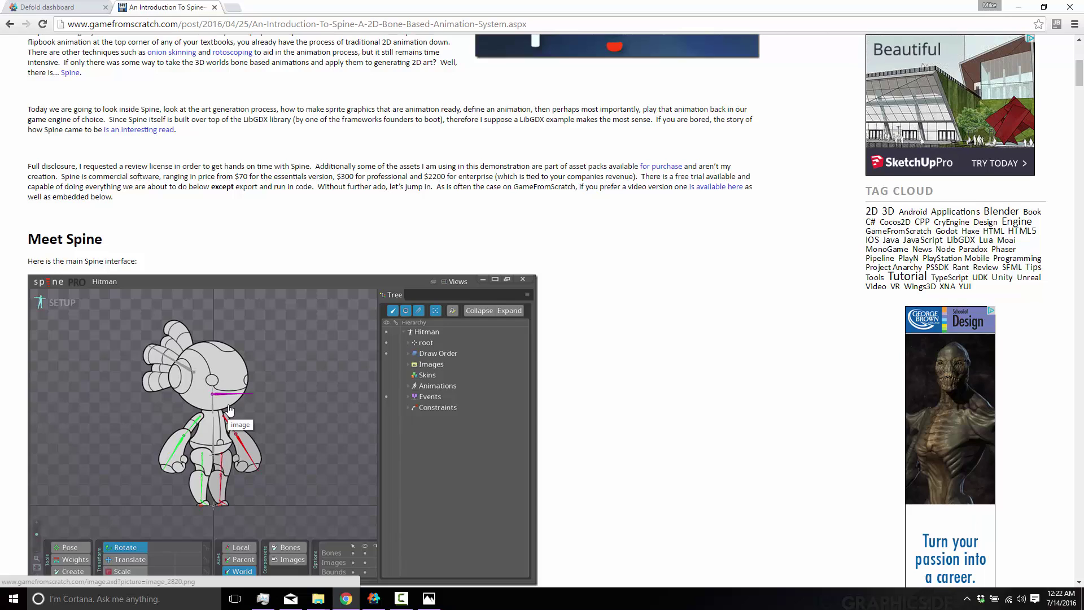
Skim the Spine article's rigging, animation, export and in-game code sections down to its video, and return to Defold Editor
{"action": "scroll", "coordinate": [228, 410], "scroll_direction": "down", "scroll_amount": 15}
{"action": "scroll", "coordinate": [243, 371], "scroll_direction": "down", "scroll_amount": 20}
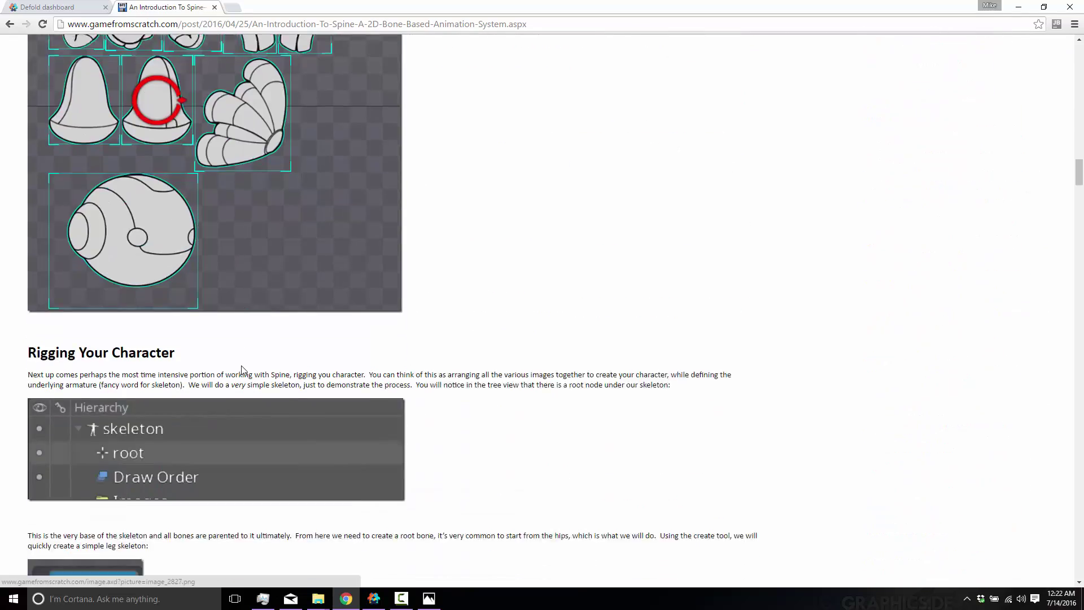
{"action": "scroll", "coordinate": [243, 370], "scroll_direction": "down", "scroll_amount": 10}
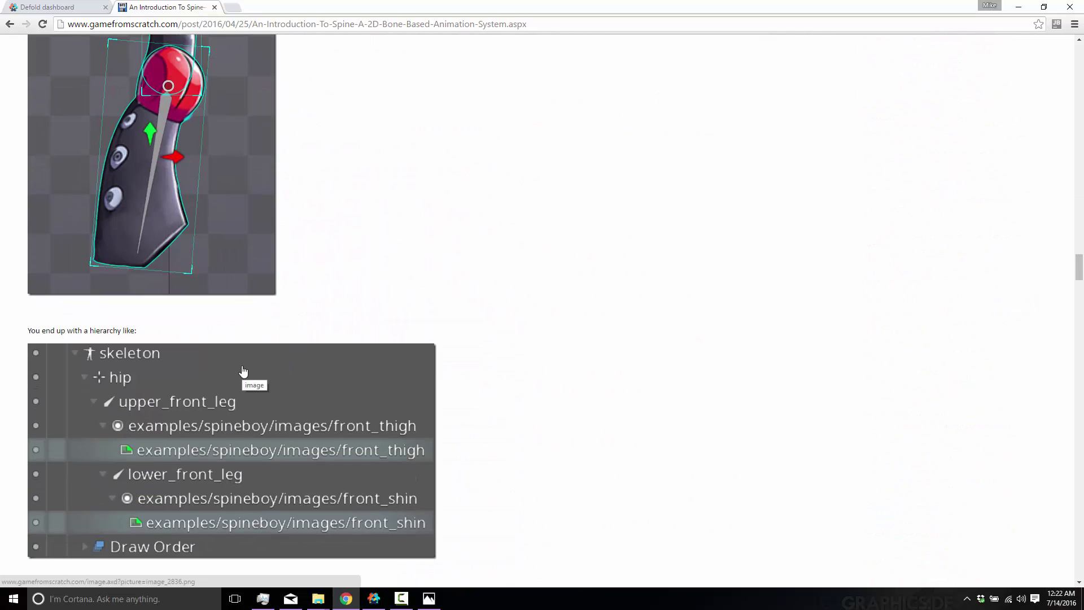
{"action": "scroll", "coordinate": [243, 367], "scroll_direction": "down", "scroll_amount": 10}
{"action": "scroll", "coordinate": [242, 366], "scroll_direction": "down", "scroll_amount": 12}
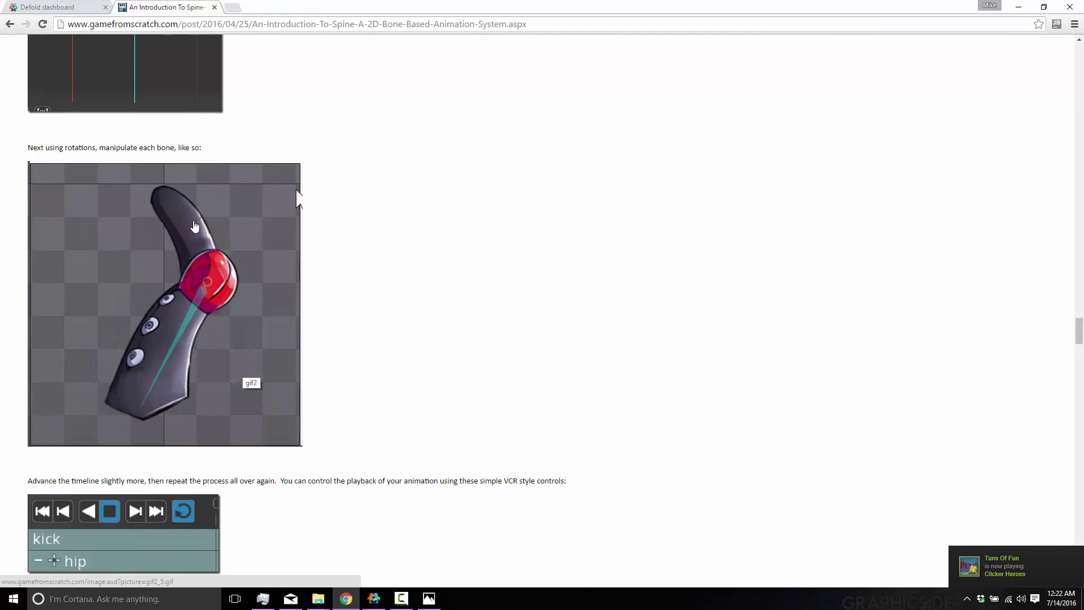
{"action": "scroll", "coordinate": [450, 300], "scroll_direction": "down", "scroll_amount": 14}
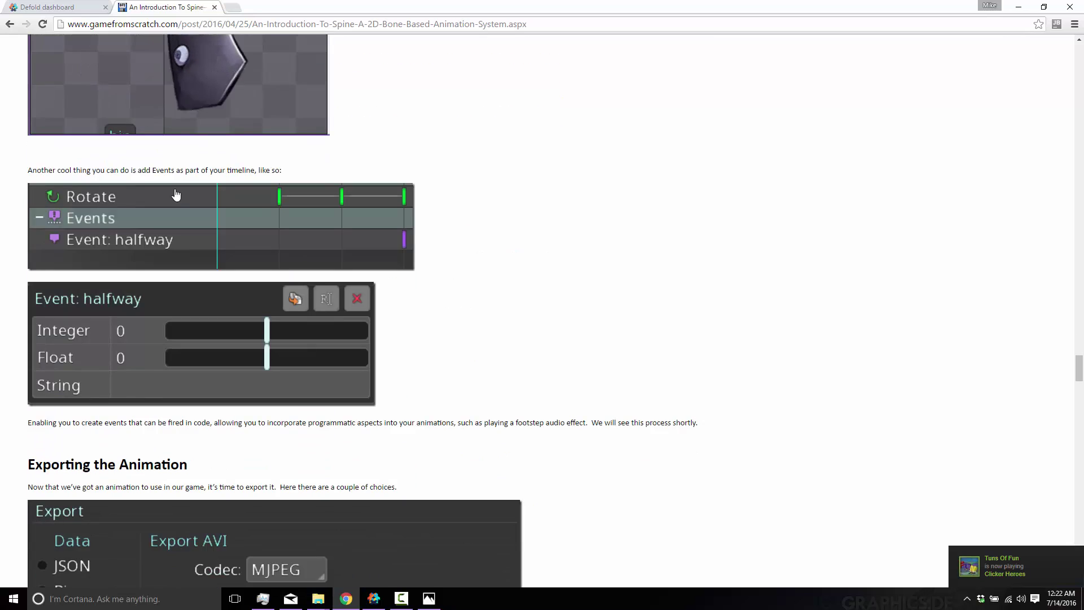
{"action": "scroll", "coordinate": [175, 170], "scroll_direction": "up", "scroll_amount": 6}
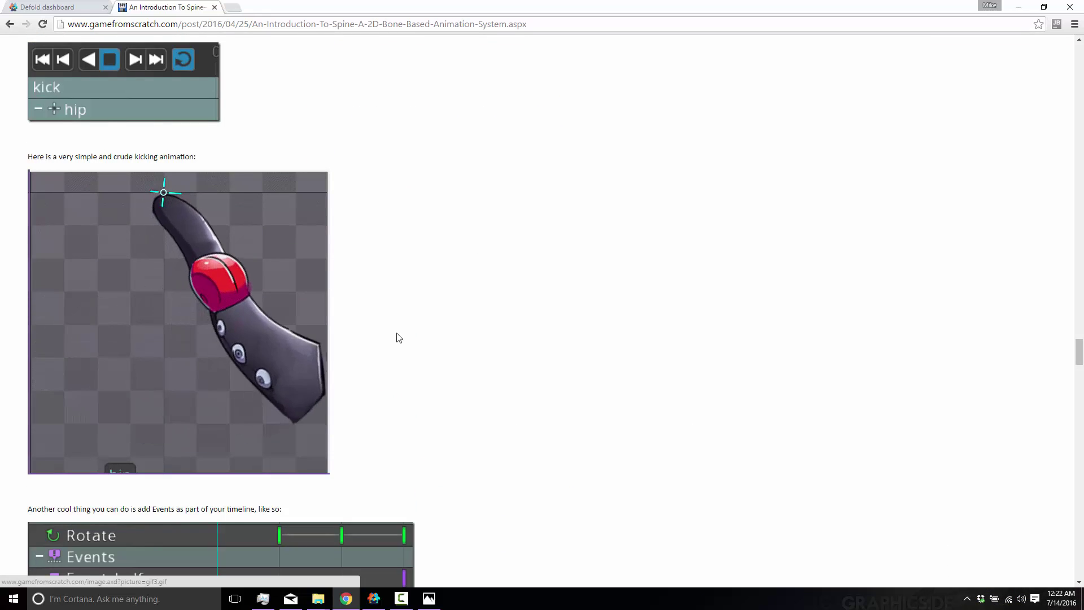
{"action": "scroll", "coordinate": [397, 336], "scroll_direction": "down", "scroll_amount": 15}
{"action": "scroll", "coordinate": [393, 333], "scroll_direction": "down", "scroll_amount": 20}
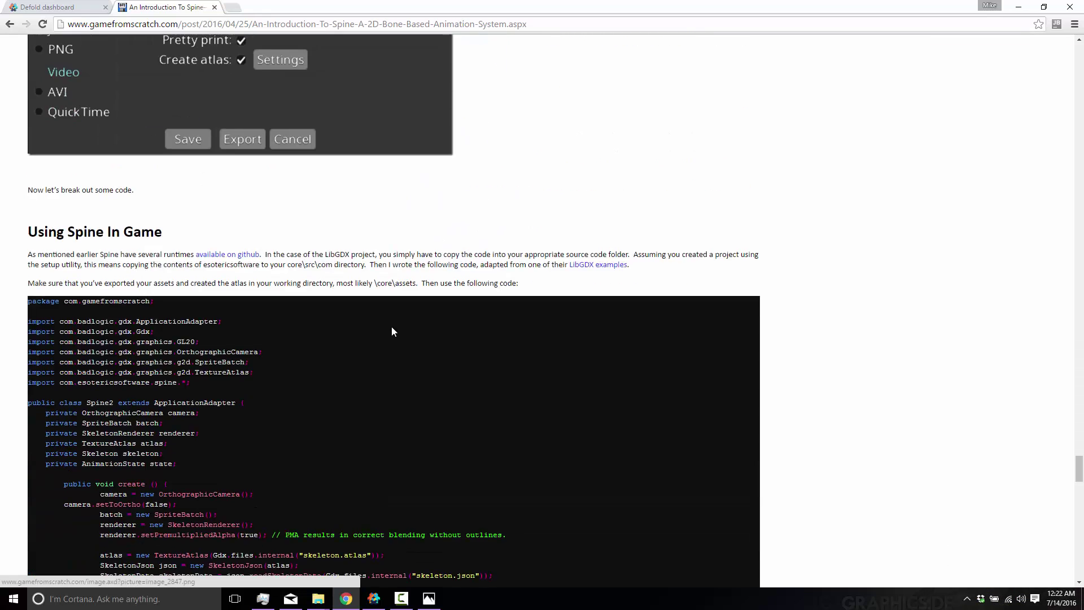
{"action": "scroll", "coordinate": [394, 332], "scroll_direction": "down", "scroll_amount": 10}
{"action": "scroll", "coordinate": [389, 331], "scroll_direction": "up", "scroll_amount": 4}
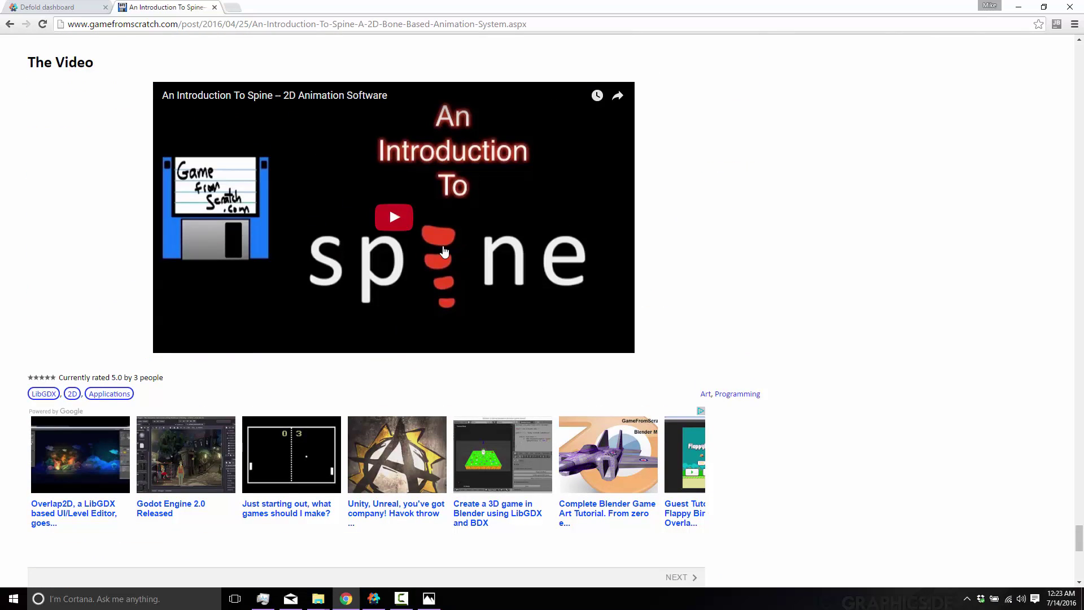
{"action": "left_click", "coordinate": [64, 8]}
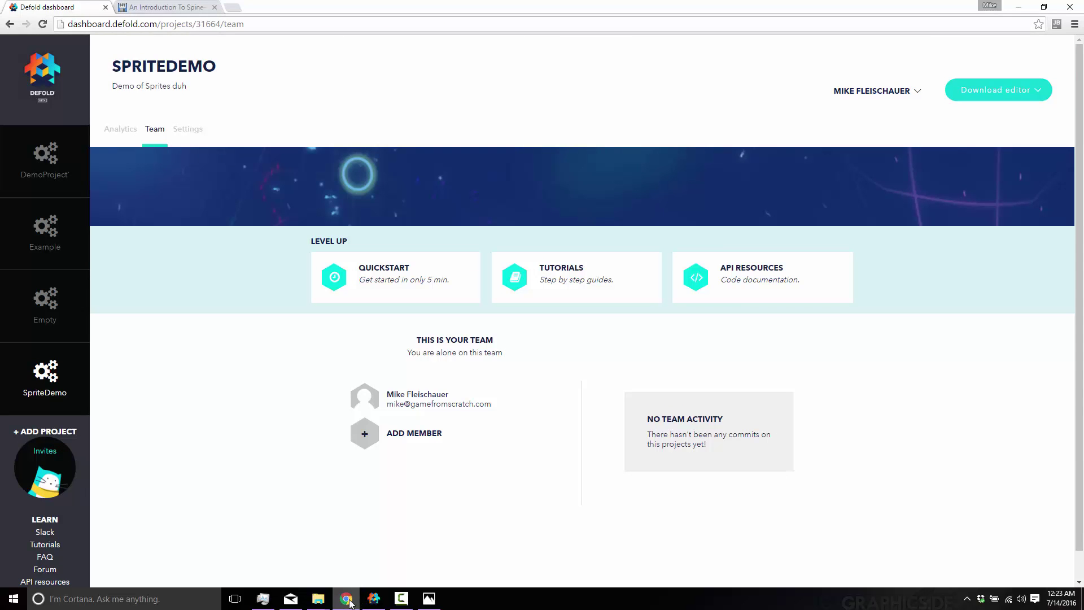
{"action": "left_click", "coordinate": [374, 598]}
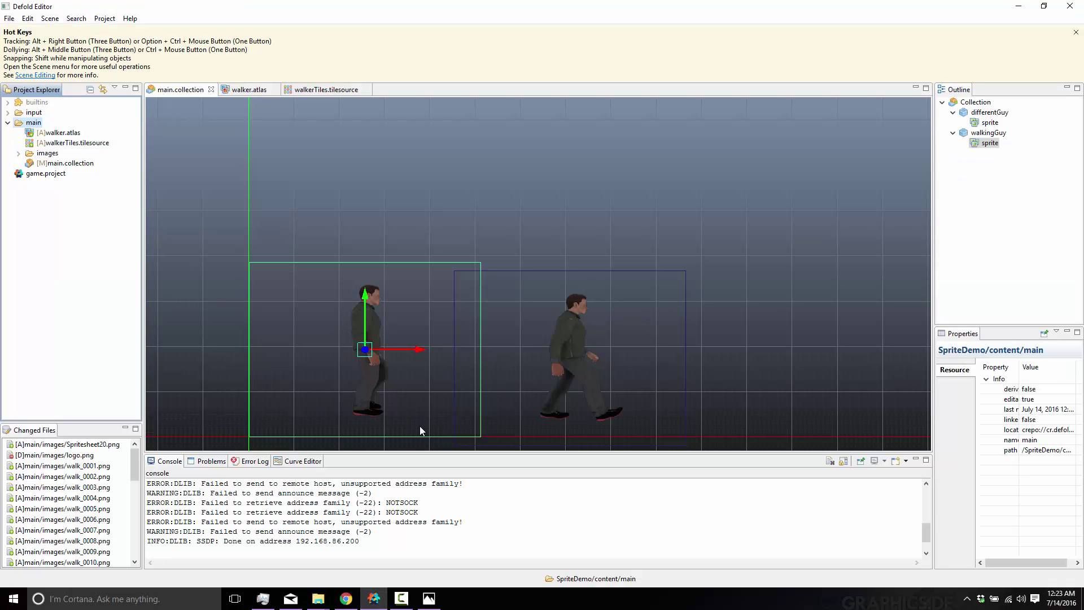